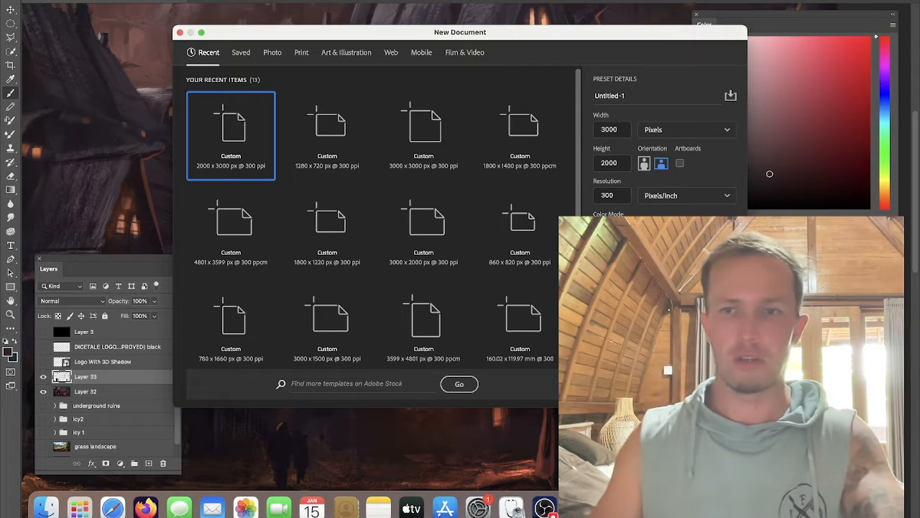
Step: Create a new 3000 × 2000 pixel document at 300 ppi
click(712, 385)
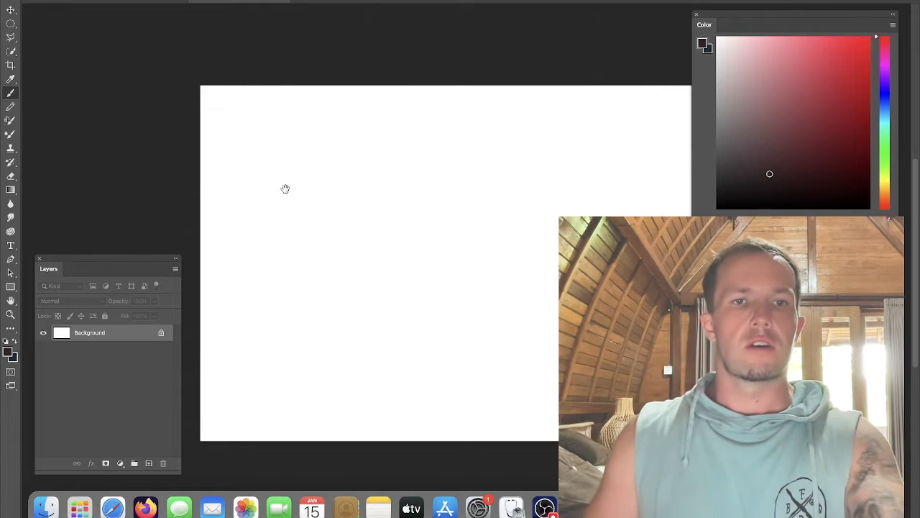
drag(285, 188, 310, 142)
drag(354, 118, 332, 124)
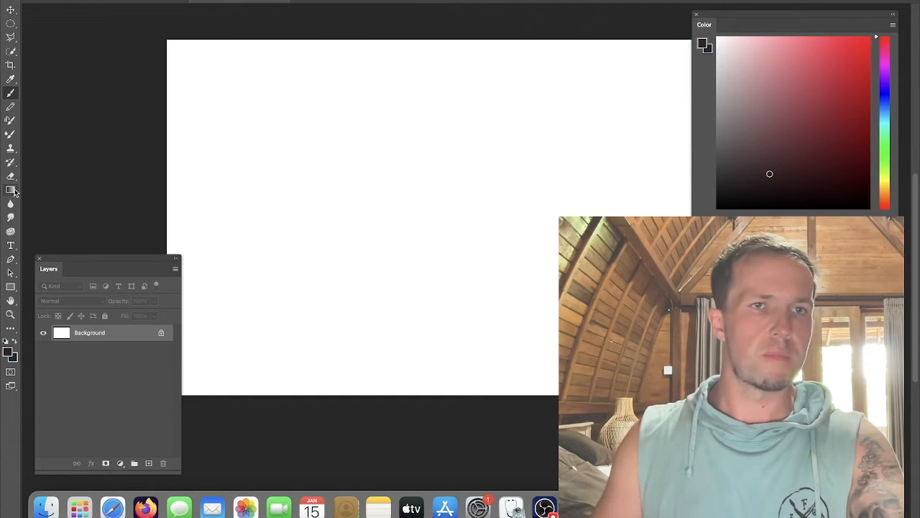
Step: Switch the Color panel to the Grayscale Slider mode
click(894, 27)
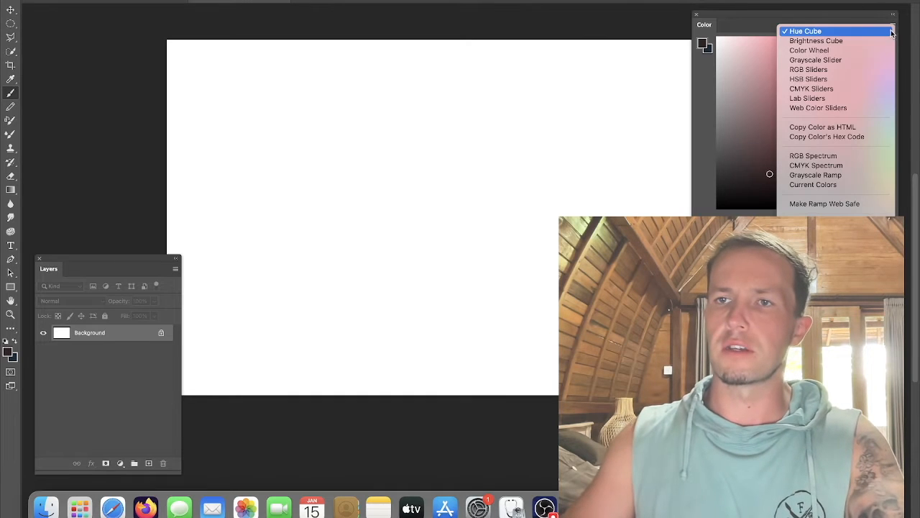
click(819, 61)
click(783, 53)
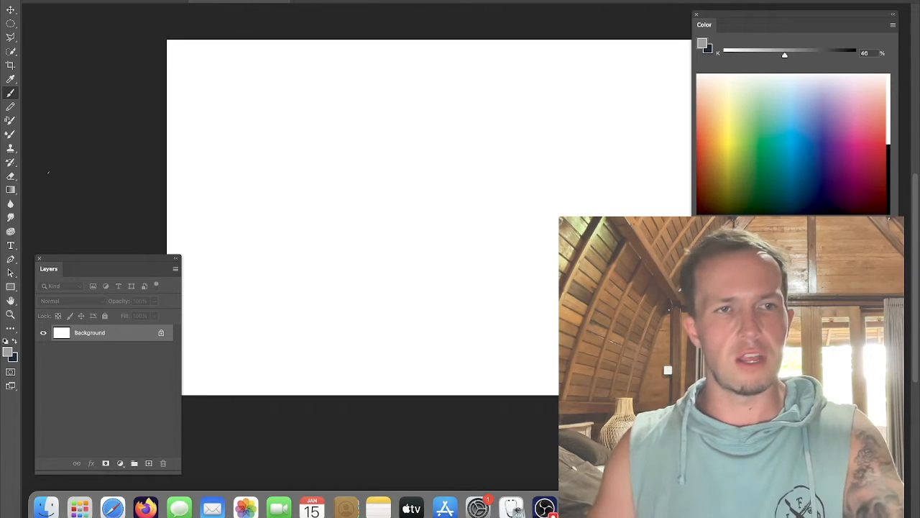
Step: Fill the background with a mid grey of about 52% using the Paint Bucket tool
click(11, 191)
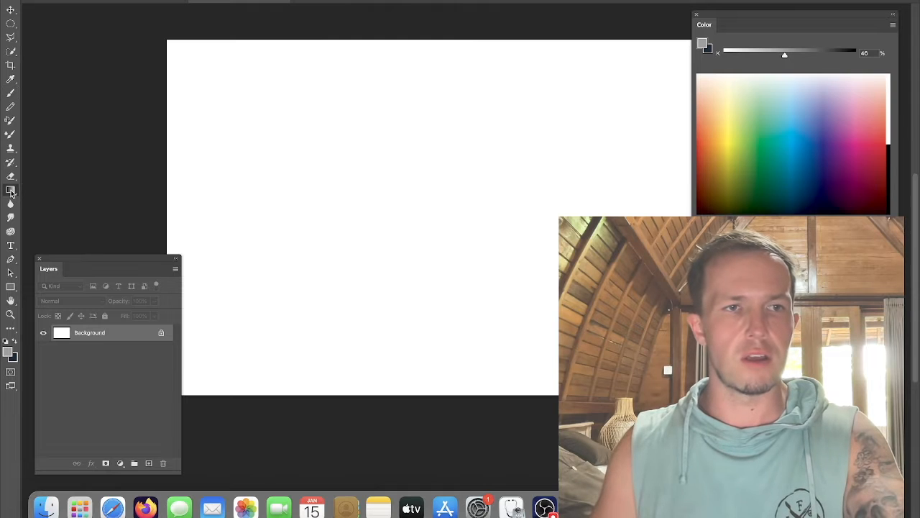
right_click(11, 193)
click(58, 201)
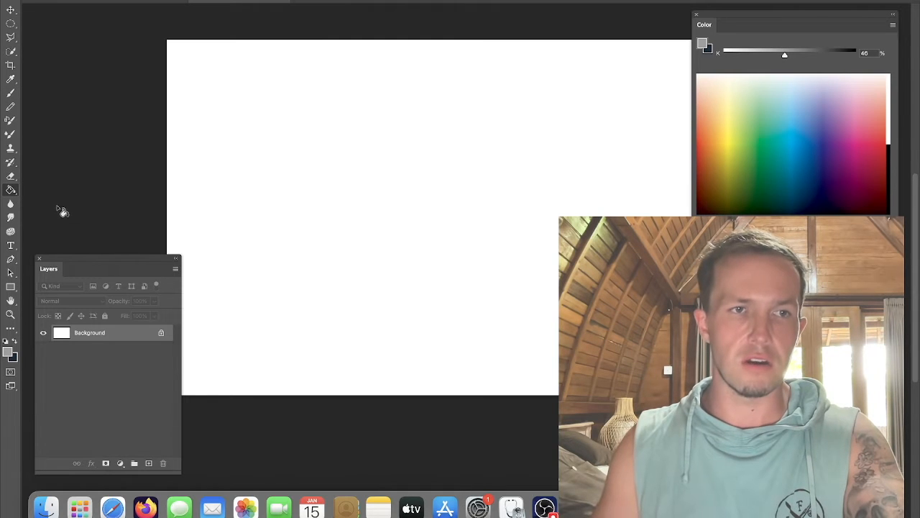
click(792, 54)
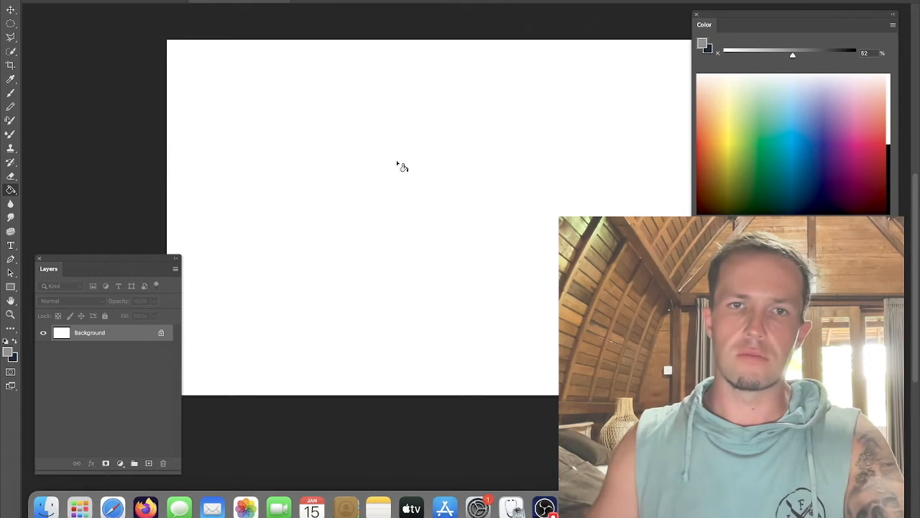
click(374, 202)
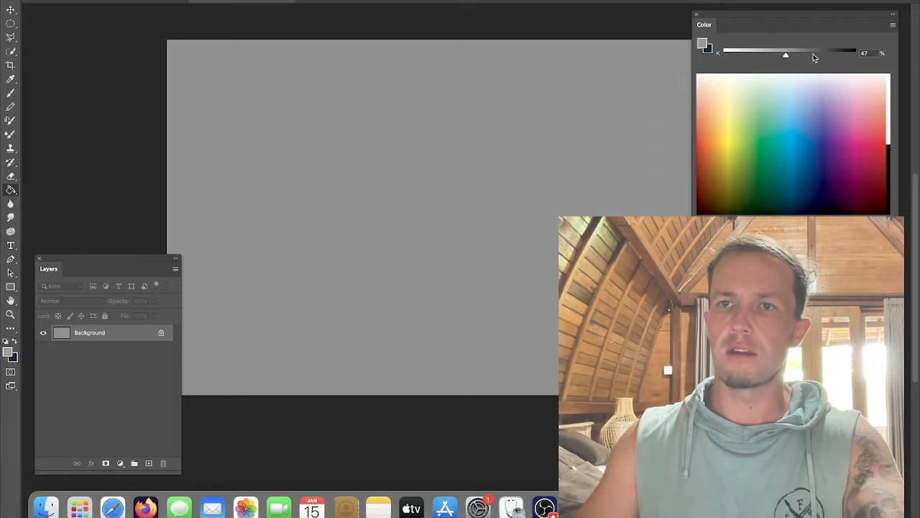
click(793, 55)
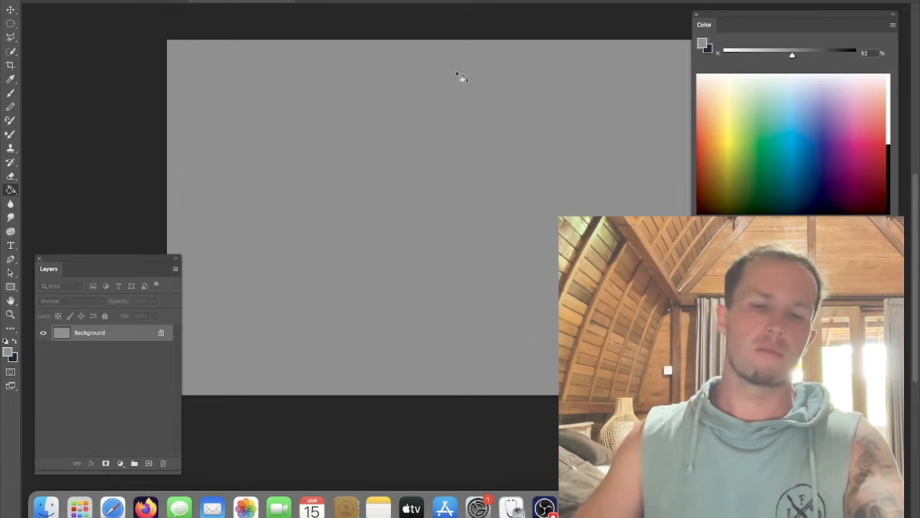
Step: Select the Brush tool with the Soft Round Pressure Opacity and Flow brush and enlarge its size
key(b)
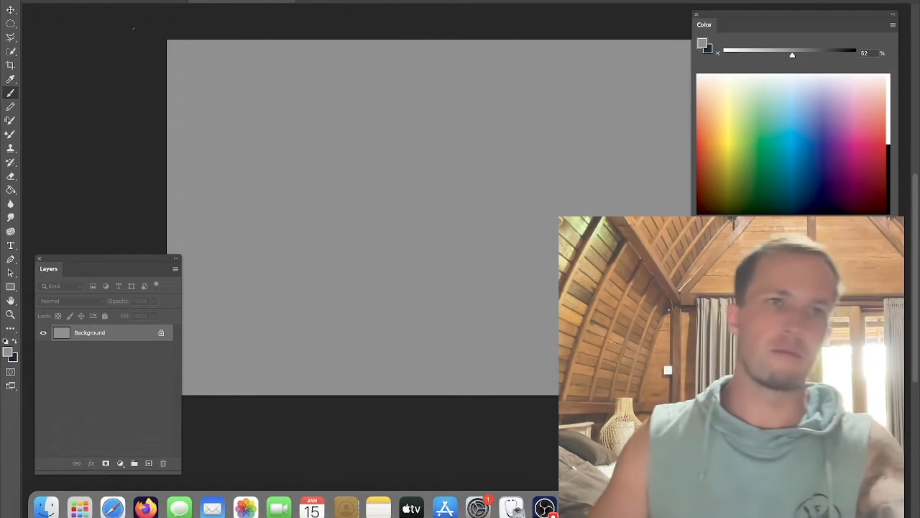
right_click(305, 93)
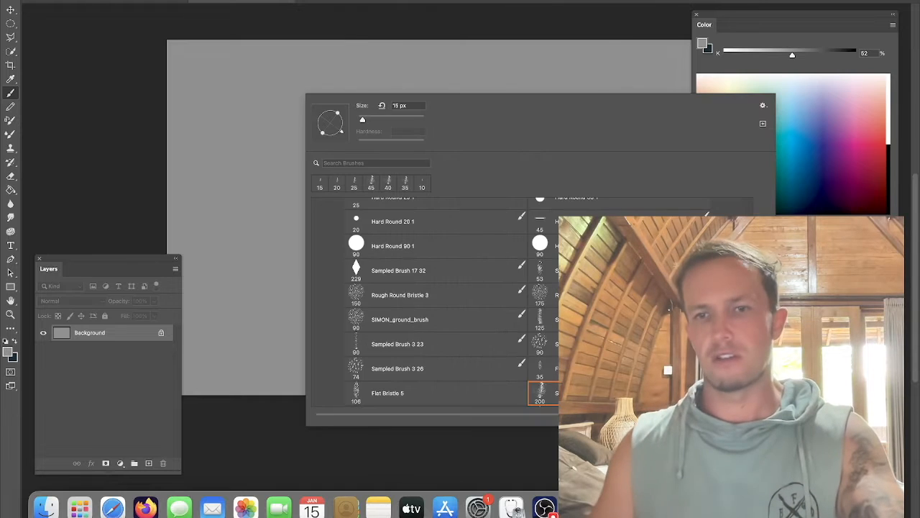
scroll(396, 238, up, 10)
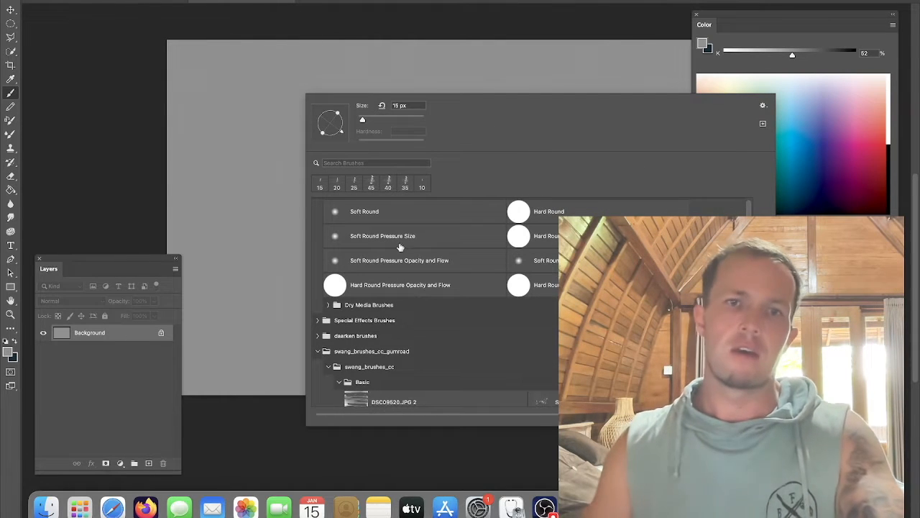
click(406, 262)
click(345, 20)
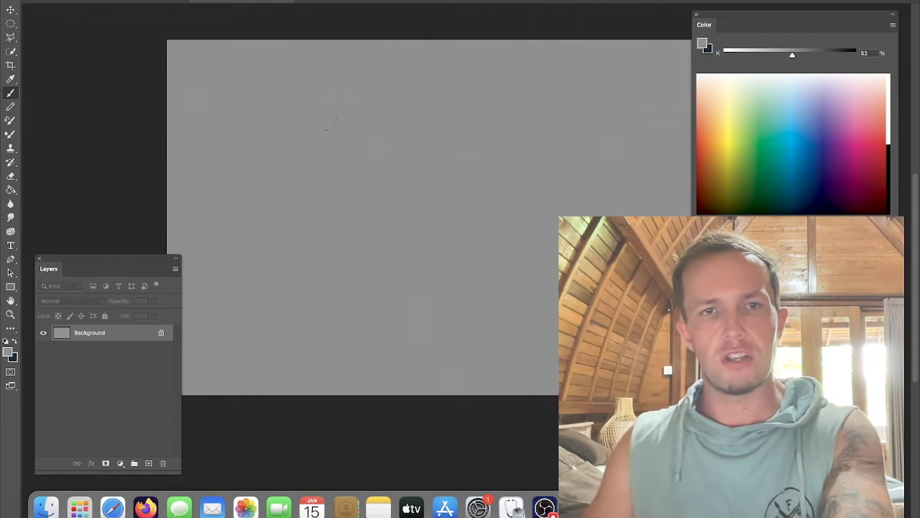
key(bracketright)
key(bracketright)
key(bracketright)
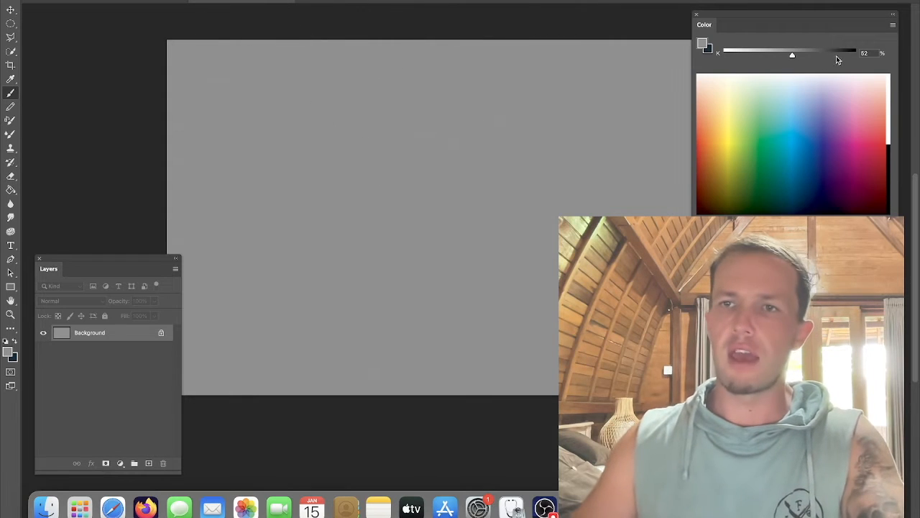
Step: Paint soft light grey tones into the upper part of the canvas with the large soft brush
click(822, 54)
mouse_move(535, 249)
mouse_down()
mouse_move(376, 358)
mouse_move(255, 406)
mouse_up()
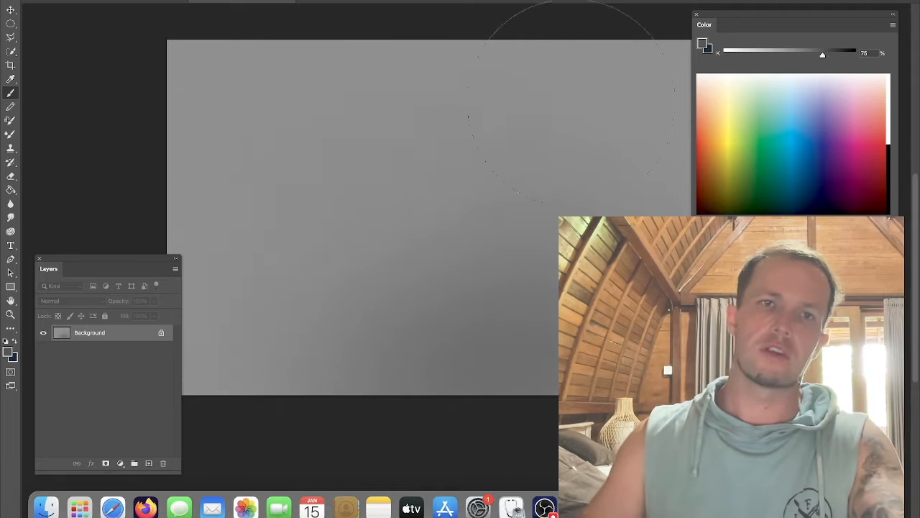
click(798, 54)
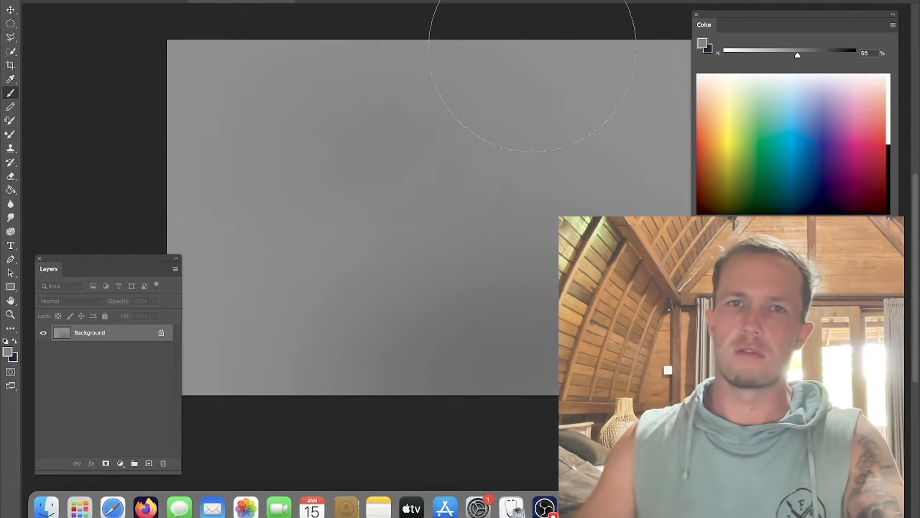
click(756, 55)
click(372, 128)
mouse_move(239, 76)
mouse_down()
mouse_move(251, 52)
mouse_move(261, 59)
mouse_up()
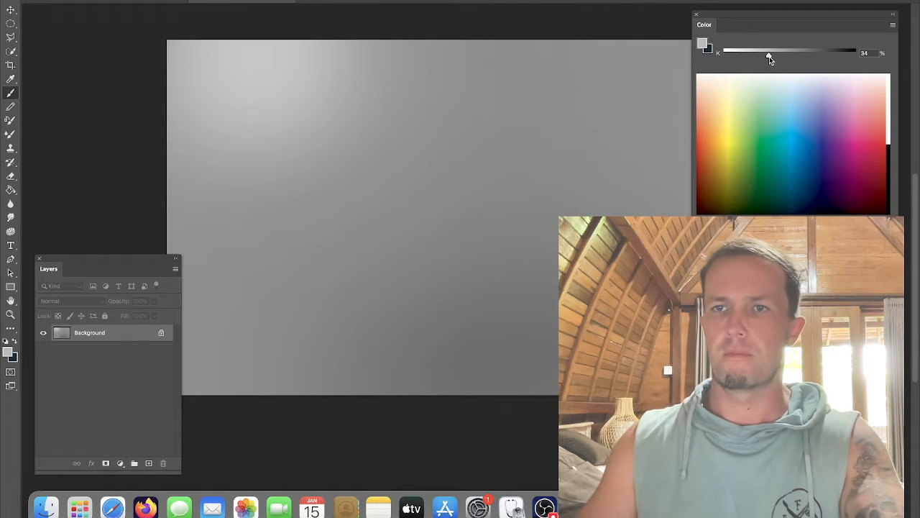
click(545, 156)
click(835, 54)
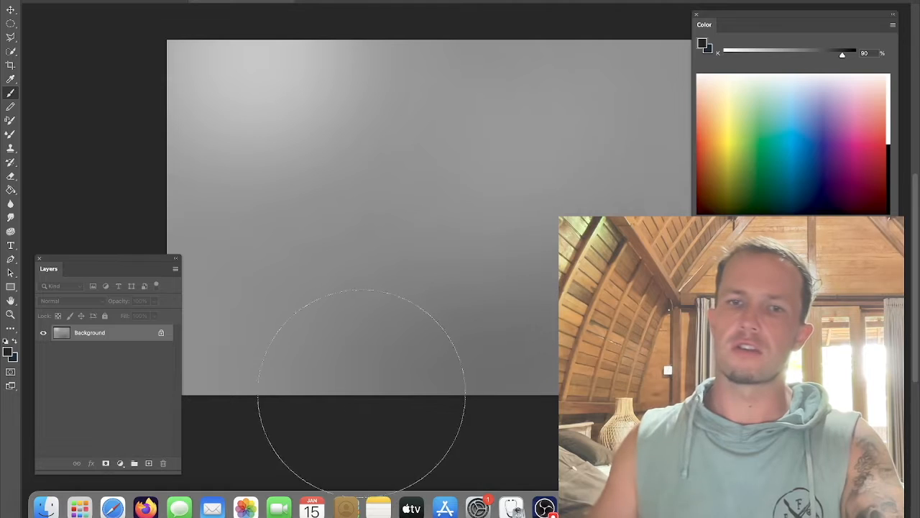
Step: Darken the lower part of the canvas with soft near-black strokes of about 90% grey
mouse_move(773, 295)
mouse_down()
mouse_move(390, 427)
mouse_move(690, 360)
mouse_move(705, 345)
mouse_move(202, 438)
mouse_up()
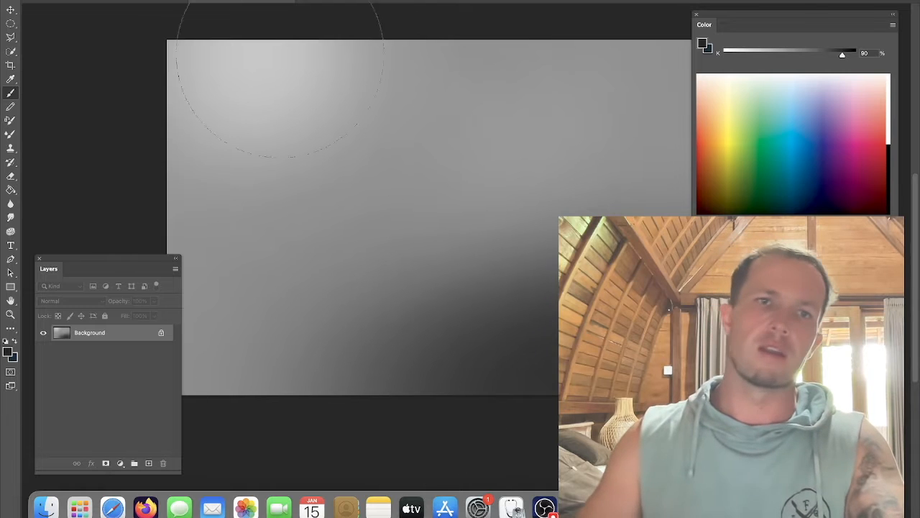
mouse_move(602, 400)
mouse_down()
mouse_move(354, 407)
mouse_move(503, 323)
mouse_move(114, 292)
mouse_move(442, 368)
mouse_up()
alt+click(513, 206)
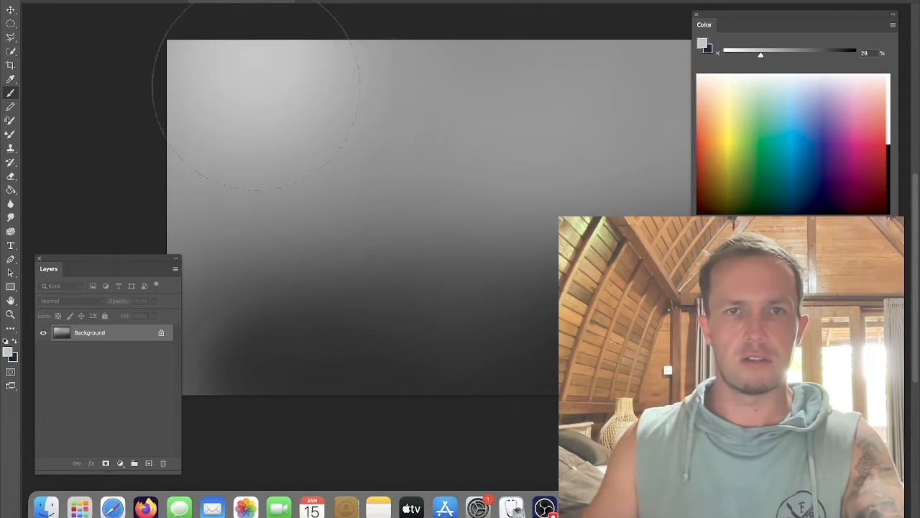
alt+click(281, 323)
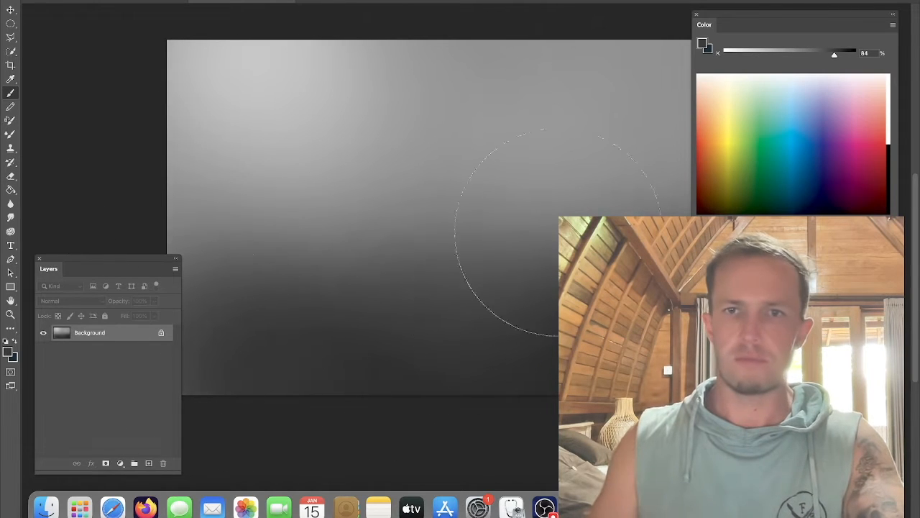
alt+click(594, 138)
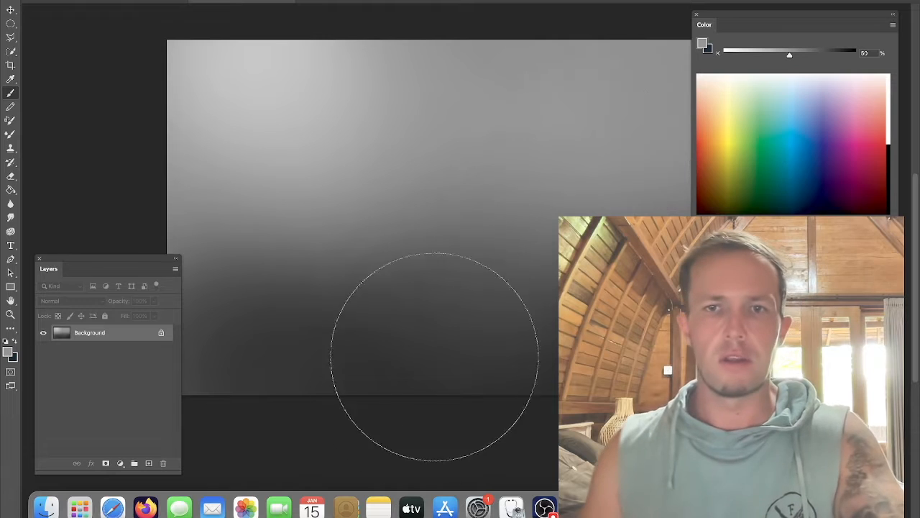
Step: Switch to the Smudge tool with the Sampled Brush 10 15 tip
key(r)
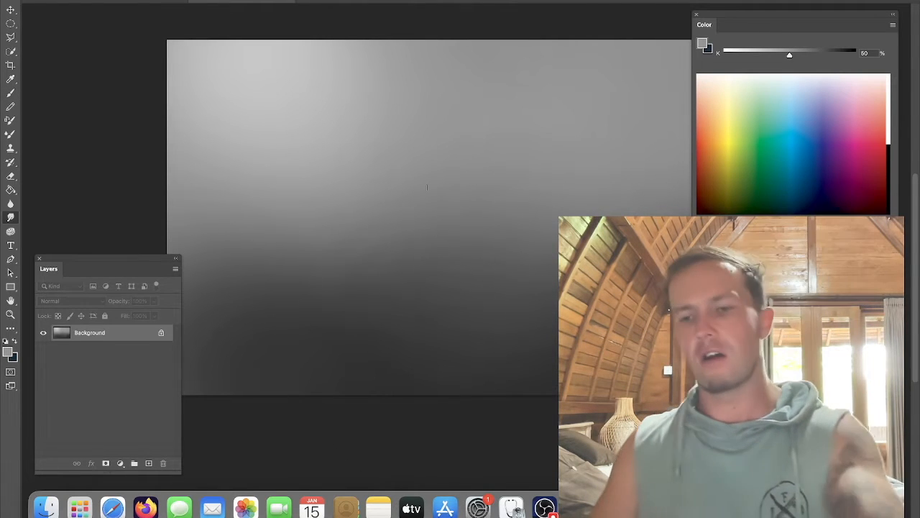
right_click(425, 190)
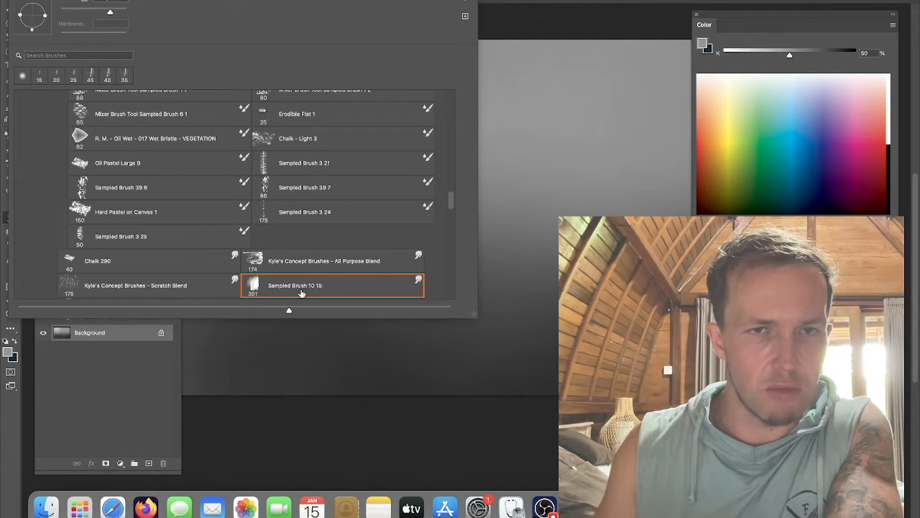
click(542, 6)
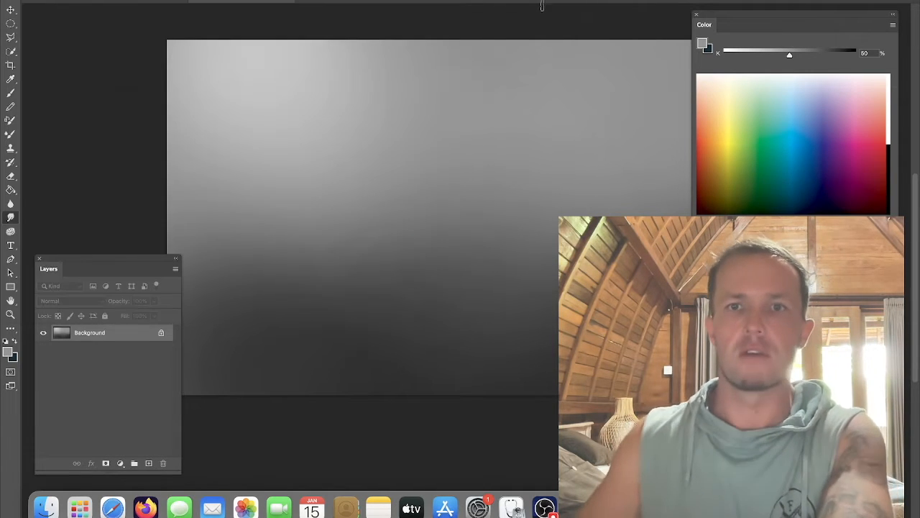
Step: Smudge the grey tones into cloudy tree-line shapes across the middle and right of the canvas
mouse_move(396, 282)
mouse_down()
mouse_move(414, 236)
mouse_move(431, 265)
mouse_move(437, 232)
mouse_move(438, 244)
mouse_move(448, 239)
mouse_move(478, 264)
mouse_move(501, 245)
mouse_move(528, 245)
mouse_move(520, 275)
mouse_move(472, 273)
mouse_up()
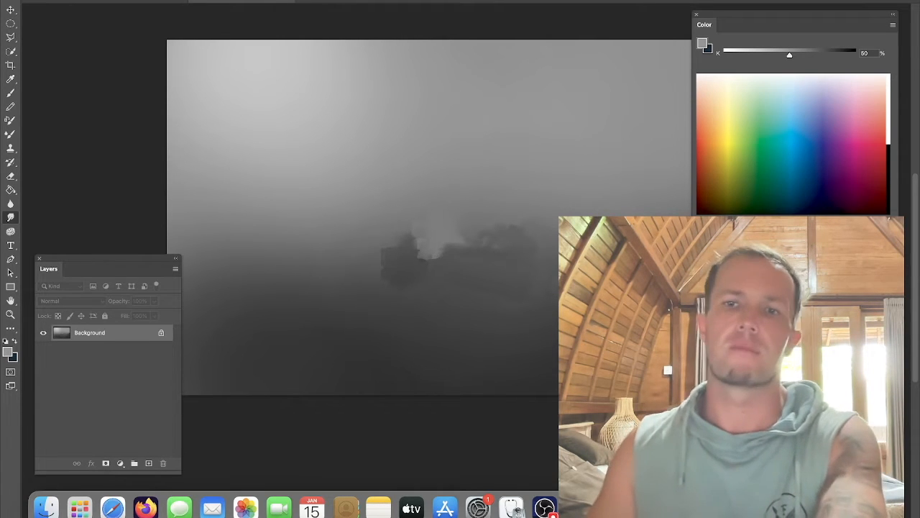
mouse_move(553, 317)
mouse_down()
mouse_move(608, 212)
mouse_move(647, 187)
mouse_move(658, 203)
mouse_move(464, 288)
mouse_move(421, 212)
mouse_move(359, 171)
mouse_move(212, 274)
mouse_move(235, 305)
mouse_move(289, 292)
mouse_move(225, 274)
mouse_move(192, 250)
mouse_move(338, 324)
mouse_move(353, 287)
mouse_move(340, 308)
mouse_move(328, 304)
mouse_move(348, 291)
mouse_up()
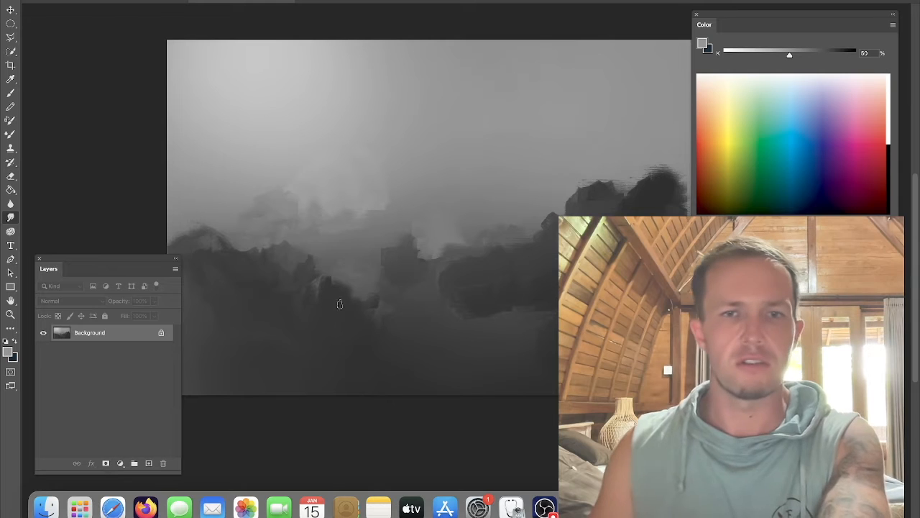
mouse_move(394, 338)
mouse_down()
mouse_move(425, 349)
mouse_move(438, 339)
mouse_move(433, 329)
mouse_move(438, 338)
mouse_move(443, 256)
mouse_move(477, 237)
mouse_move(498, 257)
mouse_move(474, 274)
mouse_move(431, 280)
mouse_move(449, 280)
mouse_move(490, 222)
mouse_move(485, 242)
mouse_move(569, 205)
mouse_move(553, 305)
mouse_move(522, 343)
mouse_move(478, 336)
mouse_move(672, 155)
mouse_up()
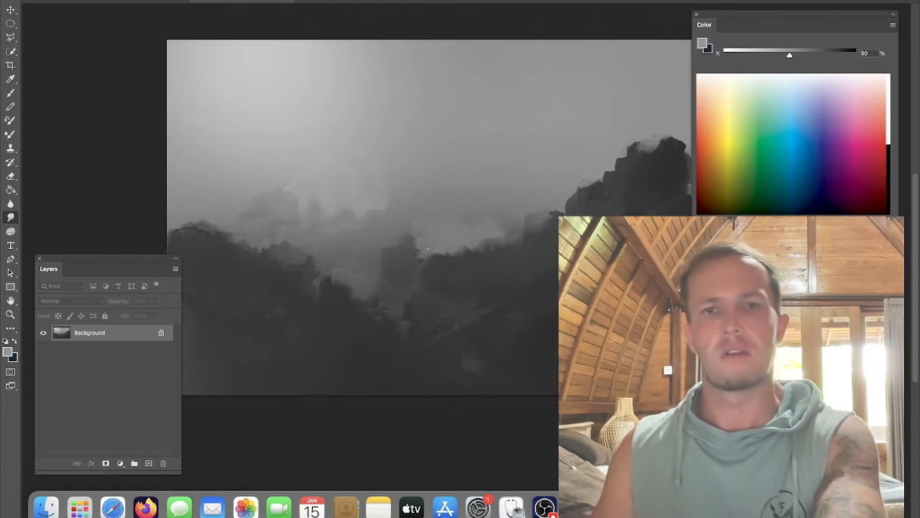
mouse_move(495, 248)
mouse_down()
mouse_move(474, 248)
mouse_move(514, 244)
mouse_move(557, 194)
mouse_up()
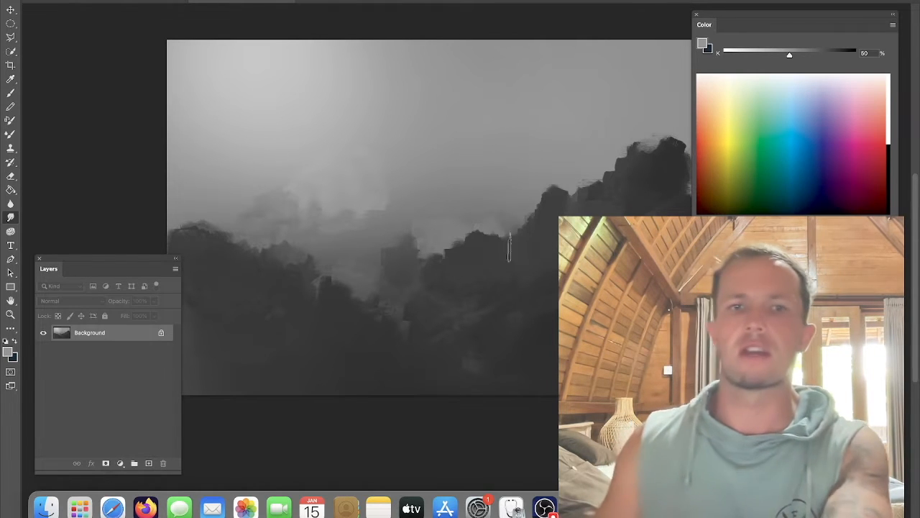
Step: Switch back to the brush and paint a dark band of about 92% grey along the bottom edge
key(b)
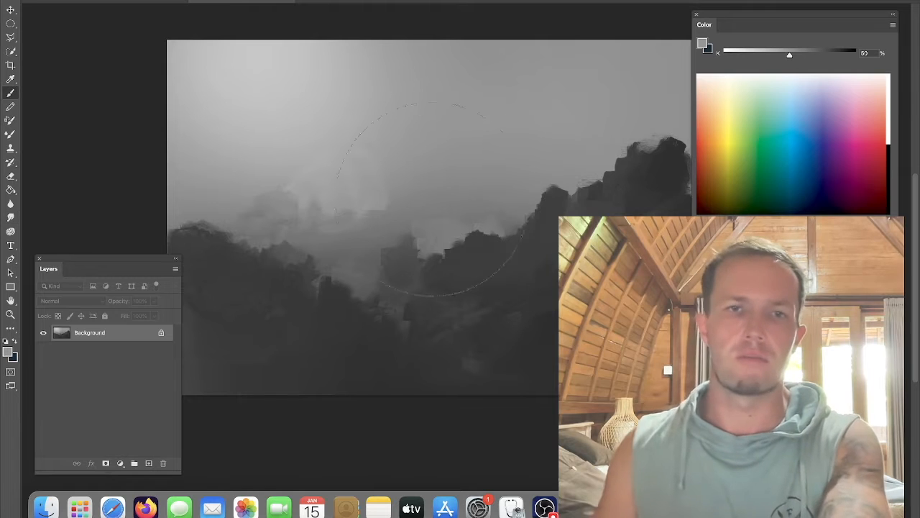
alt+click(488, 267)
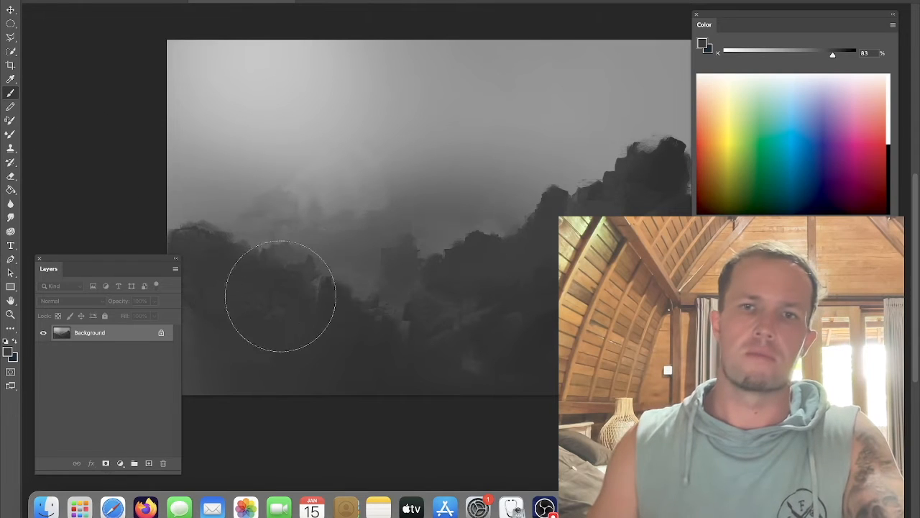
click(845, 56)
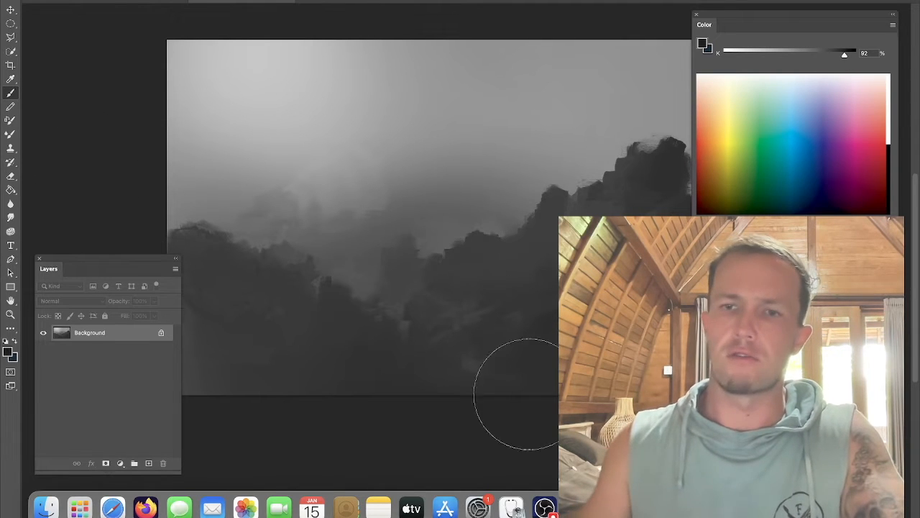
drag(564, 384, 329, 382)
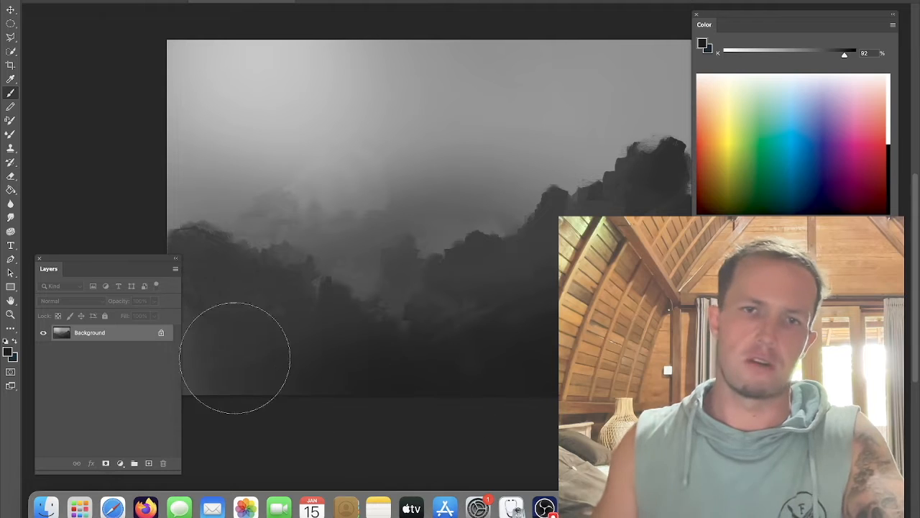
Step: Sample a light grey and paint a bright misty glow into the upper-left sky with soft strokes of about 7% grey
alt+click(397, 249)
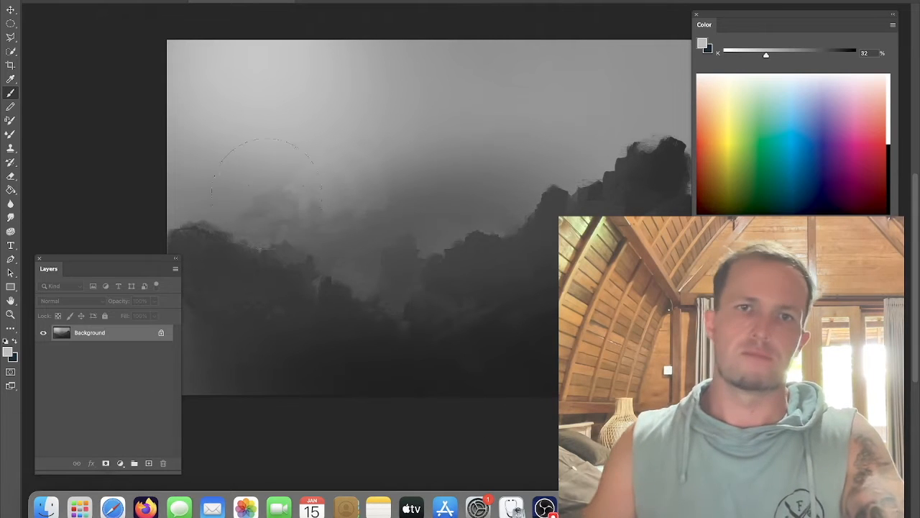
alt+click(314, 188)
alt+click(307, 113)
click(736, 54)
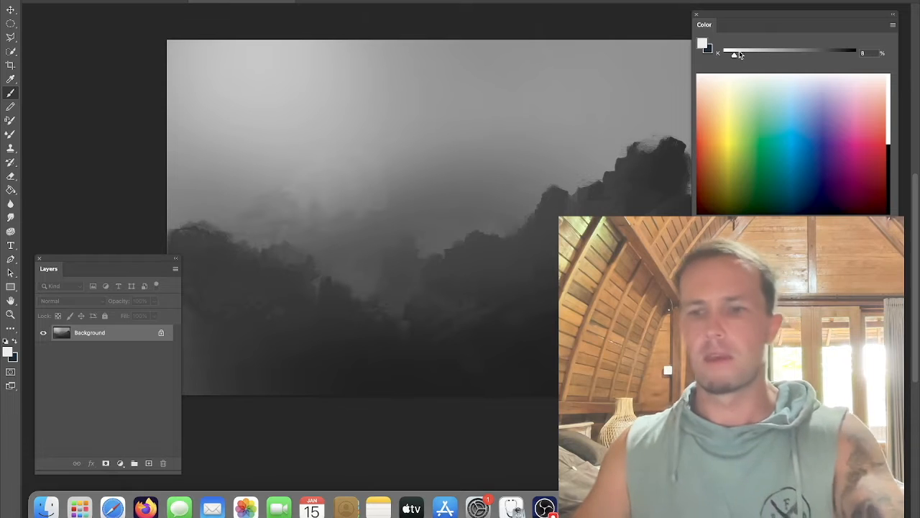
click(732, 54)
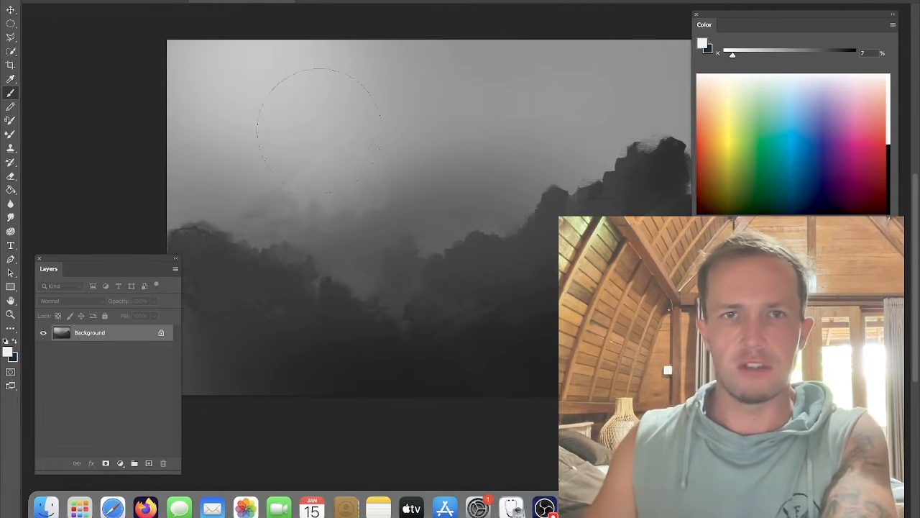
drag(291, 133, 316, 104)
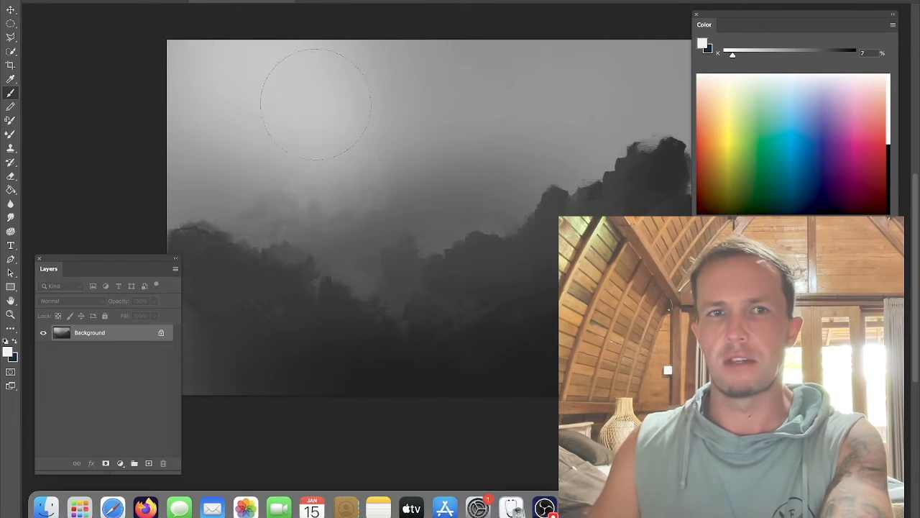
drag(394, 117, 338, 108)
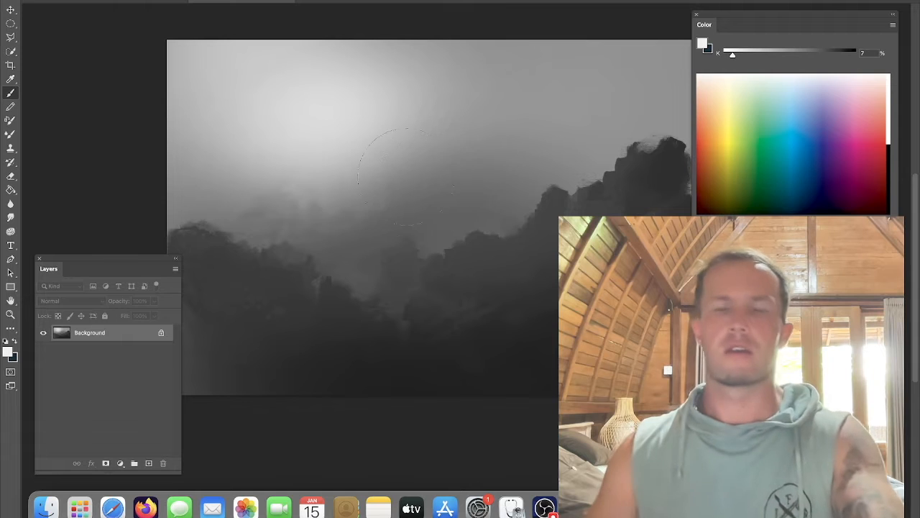
alt+click(415, 207)
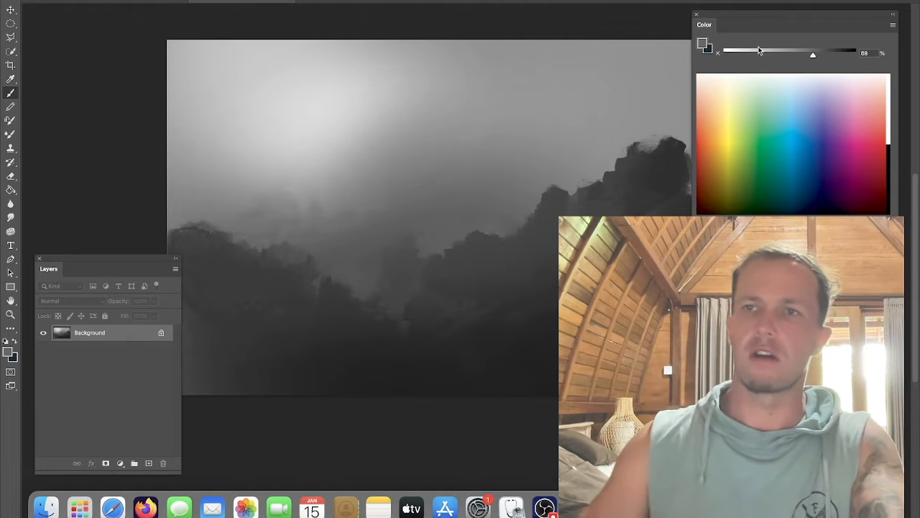
drag(813, 56, 835, 57)
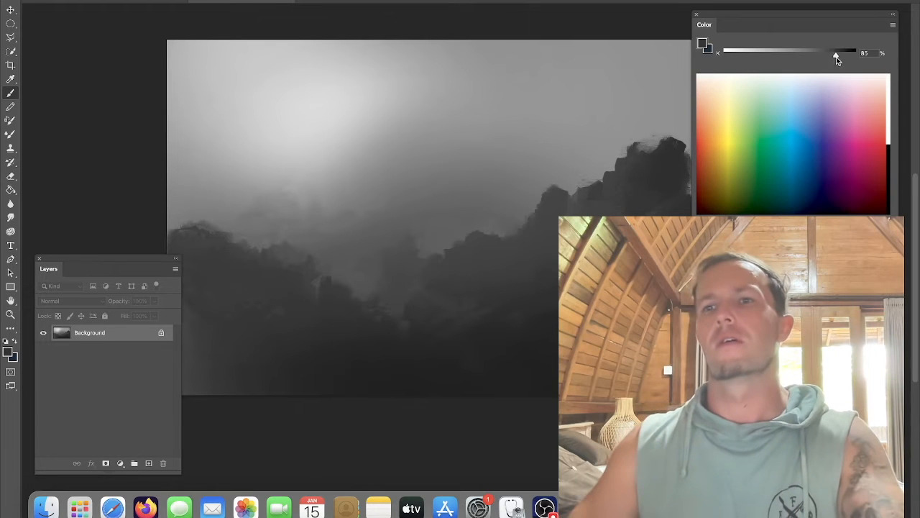
key(o)
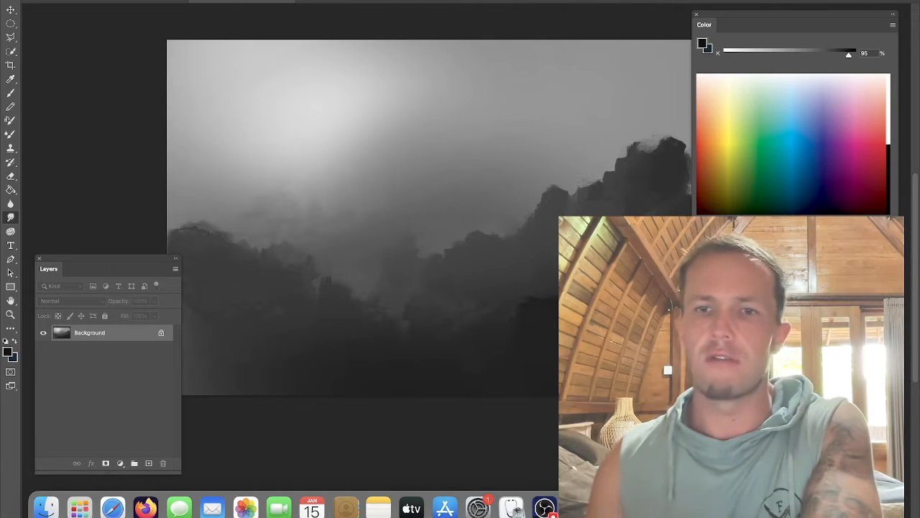
mouse_move(287, 352)
mouse_down()
mouse_move(259, 349)
mouse_move(273, 363)
mouse_move(246, 357)
mouse_move(302, 337)
mouse_move(311, 346)
mouse_move(279, 359)
mouse_move(240, 352)
mouse_move(257, 341)
mouse_move(242, 305)
mouse_move(255, 281)
mouse_move(216, 280)
mouse_move(245, 259)
mouse_move(231, 219)
mouse_move(245, 211)
mouse_move(234, 216)
mouse_move(240, 243)
mouse_move(261, 219)
mouse_move(257, 210)
mouse_move(228, 223)
mouse_move(239, 243)
mouse_up()
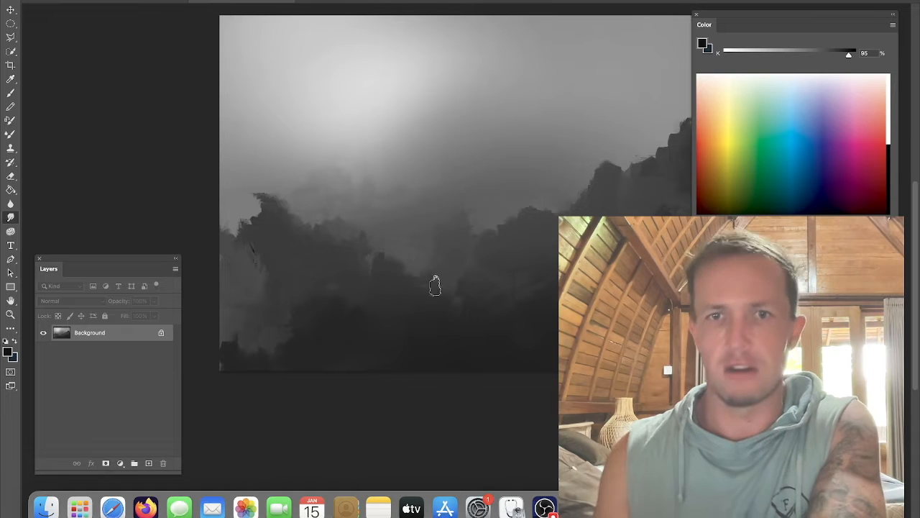
key(b)
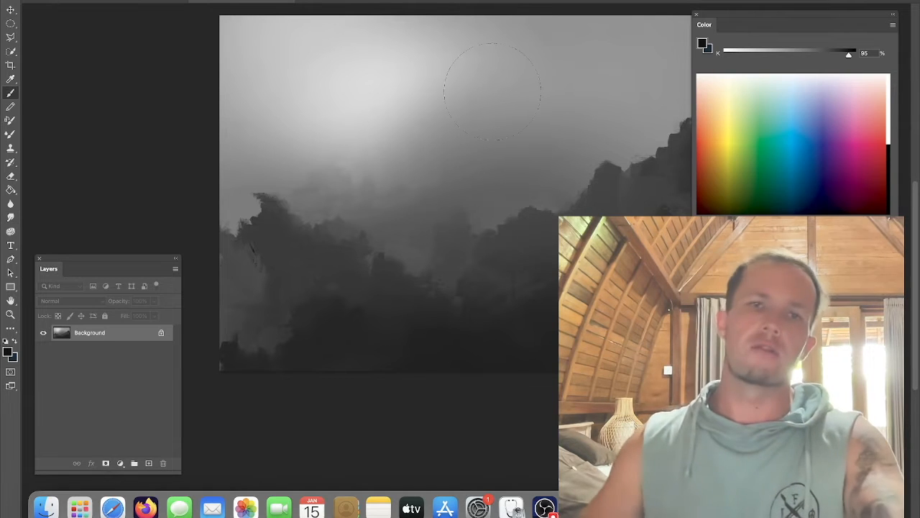
Step: Open the brush picker and choose a textured cloud brush from the Soft folder of the swang_brushes_cc set
right_click(376, 108)
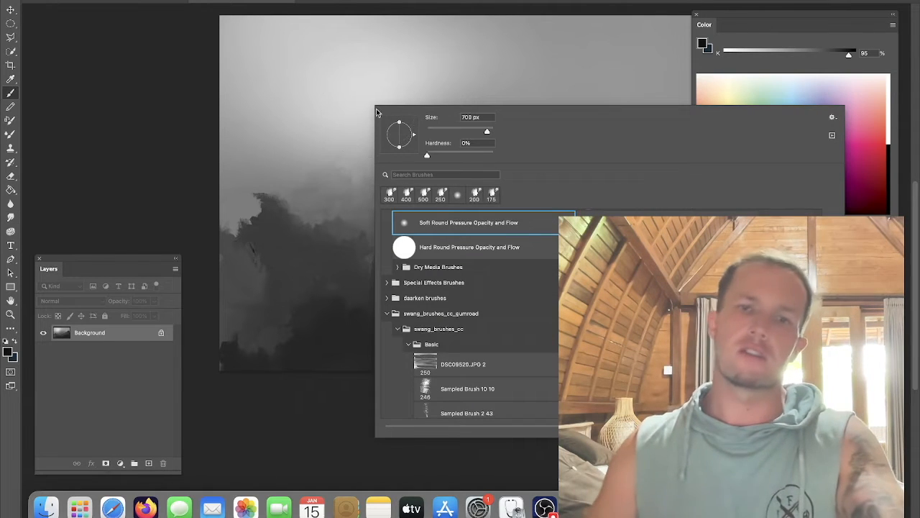
click(408, 345)
click(418, 375)
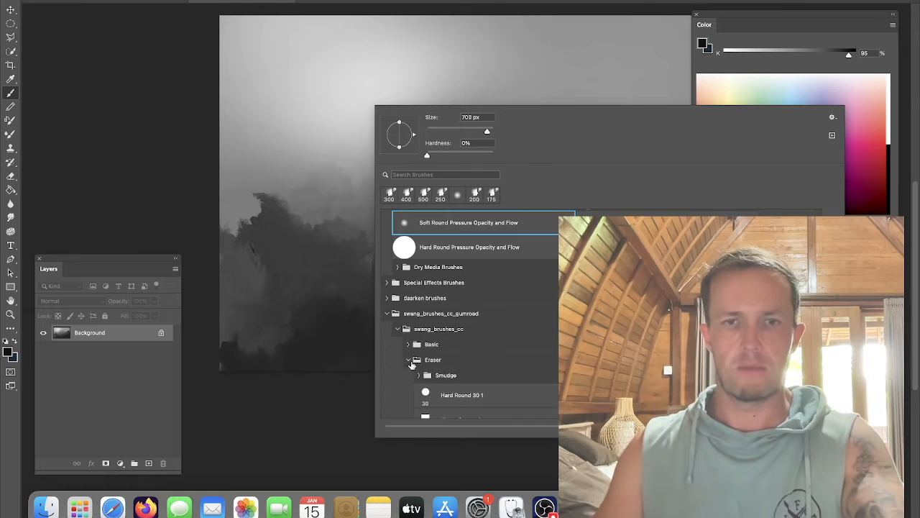
click(419, 375)
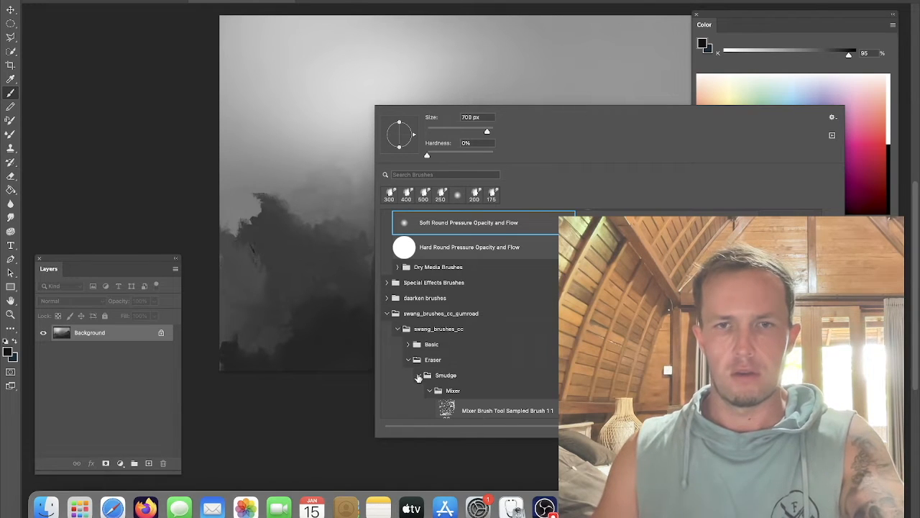
click(429, 392)
click(408, 360)
scroll(467, 316, down, 10)
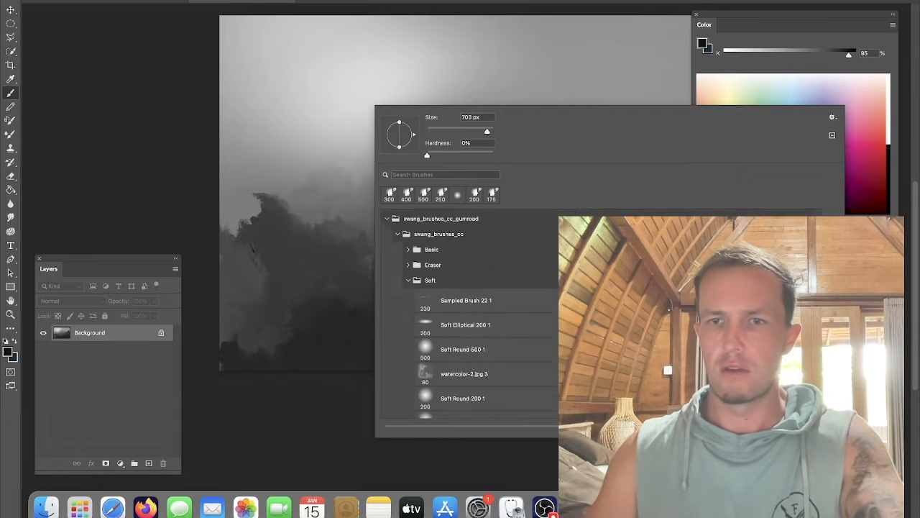
click(647, 312)
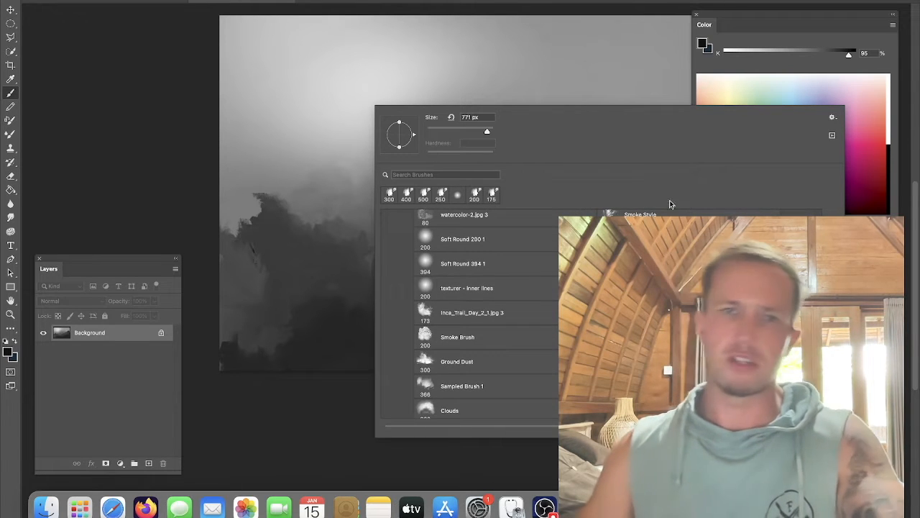
Step: Sample a mid grey from the sky and paint soft cloud masses across the upper-left sky
alt+click(258, 149)
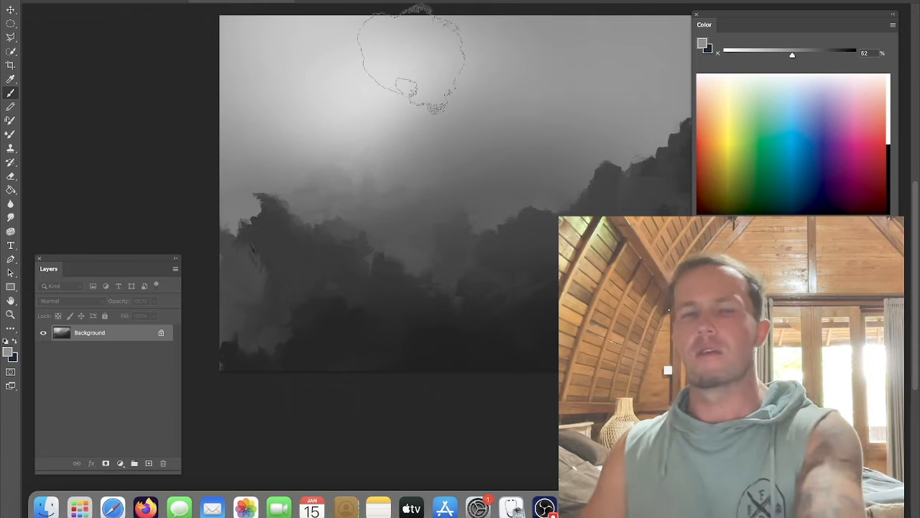
drag(285, 123, 252, 126)
mouse_move(302, 157)
mouse_down()
mouse_move(390, 113)
mouse_move(384, 125)
mouse_up()
Step: Set the colour to about 43% grey and paint a darker cloud band along the top edge of the sky
alt+click(407, 23)
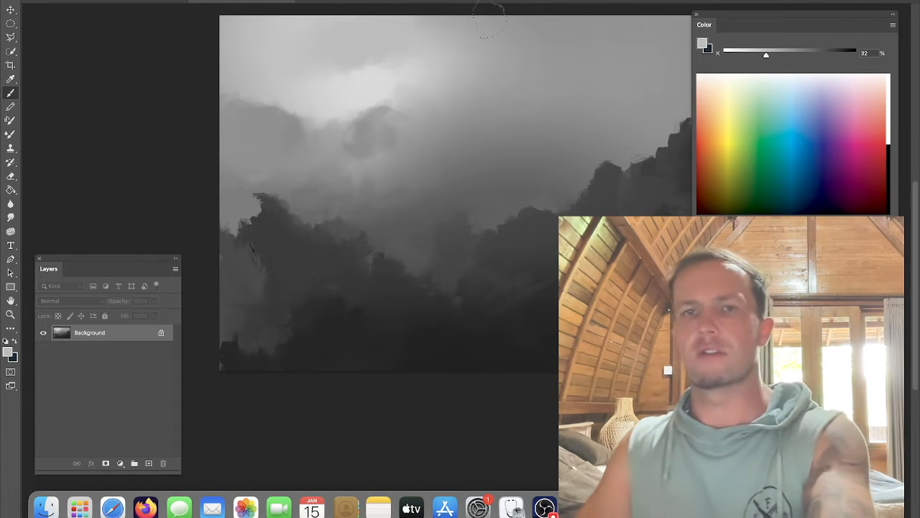
click(781, 54)
mouse_move(415, 28)
mouse_down()
mouse_move(309, 65)
mouse_move(392, 35)
mouse_move(337, 51)
mouse_move(350, 38)
mouse_move(311, 77)
mouse_move(316, 37)
mouse_up()
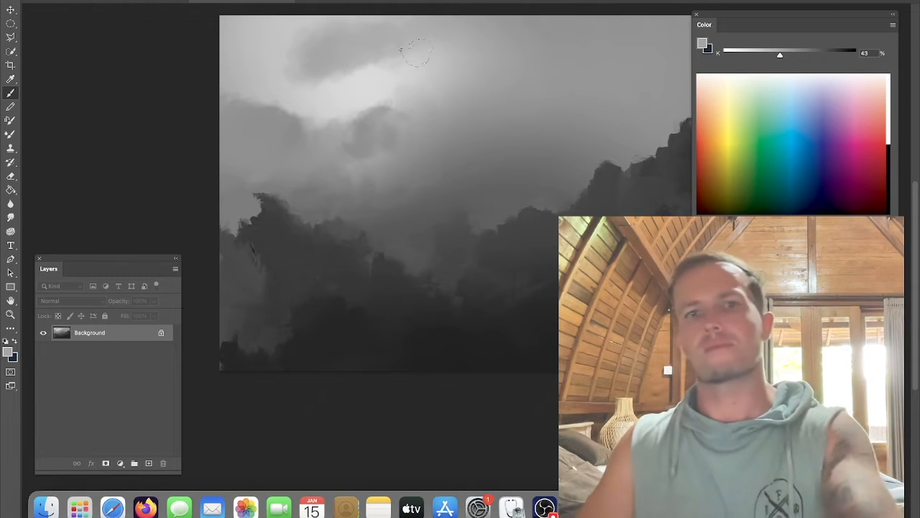
Step: Switch to the Mixer Brush and streak diagonal light rays down through the sky
key(shift+b)
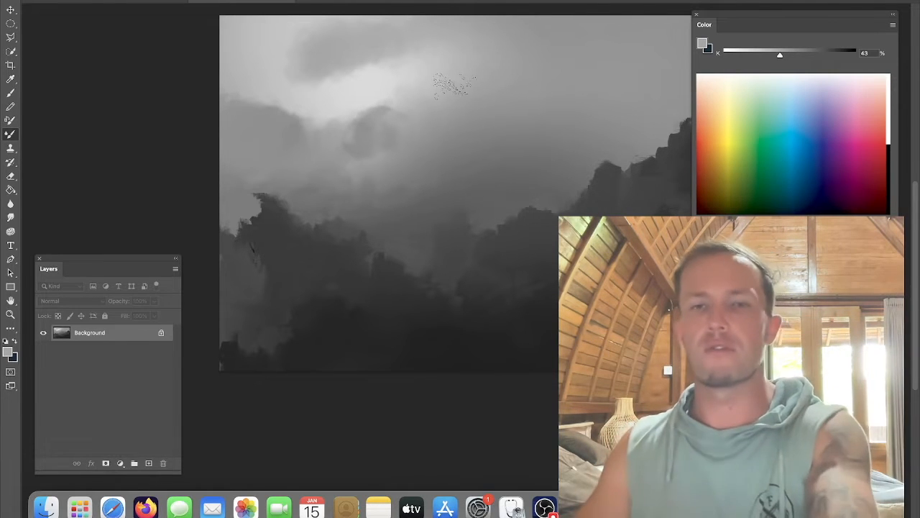
drag(364, 92, 387, 122)
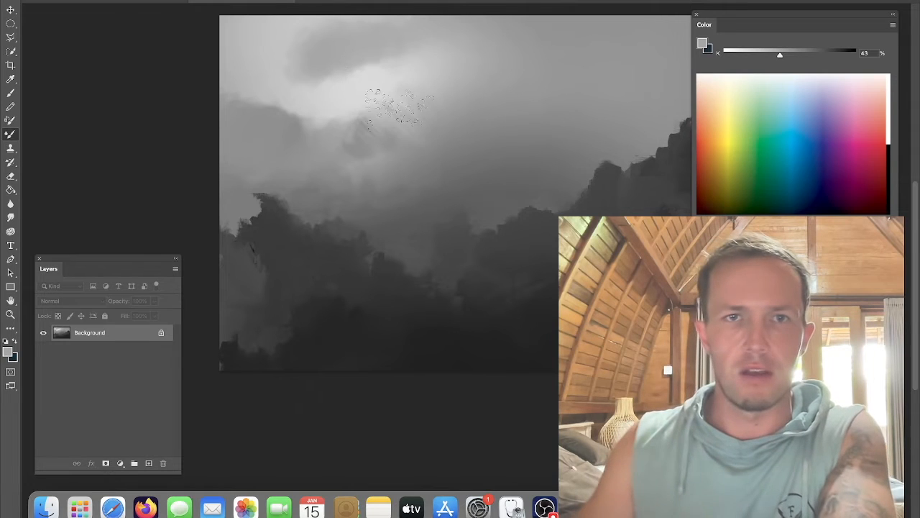
drag(308, 99, 324, 133)
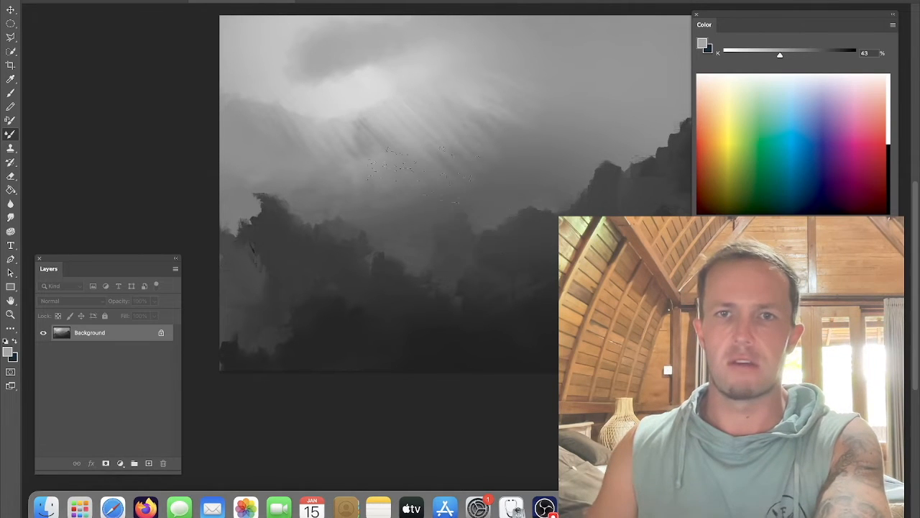
Step: Try painting dark smoke-brush strokes of about 91% grey across the sky, then undo them
key(b)
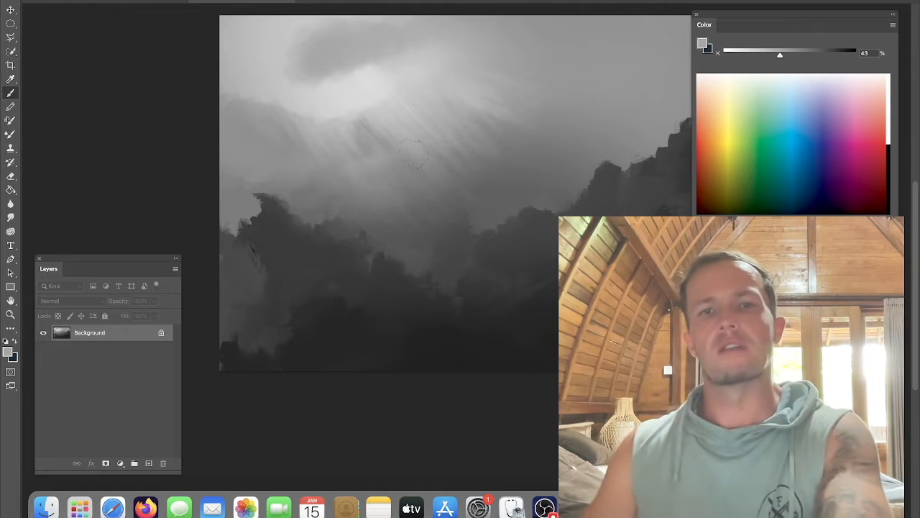
right_click(448, 96)
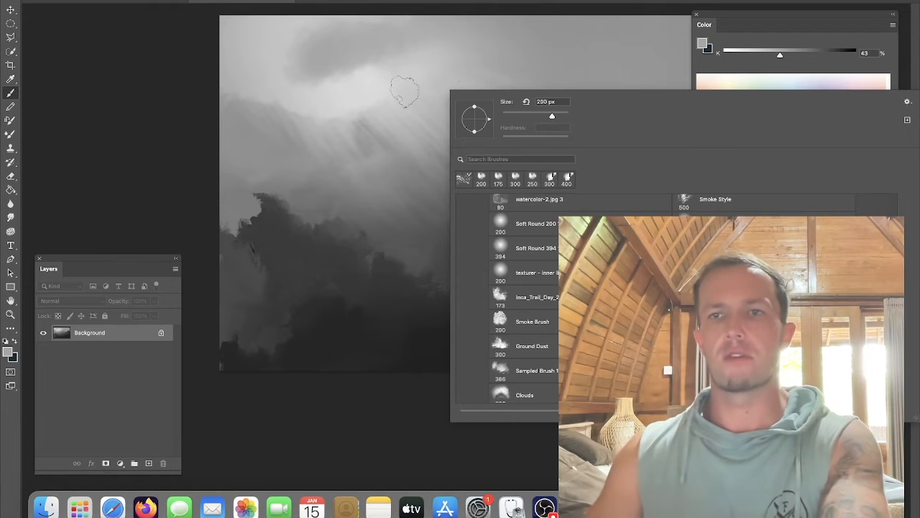
click(406, 270)
alt+click(432, 340)
drag(422, 108, 348, 141)
drag(230, 101, 467, 284)
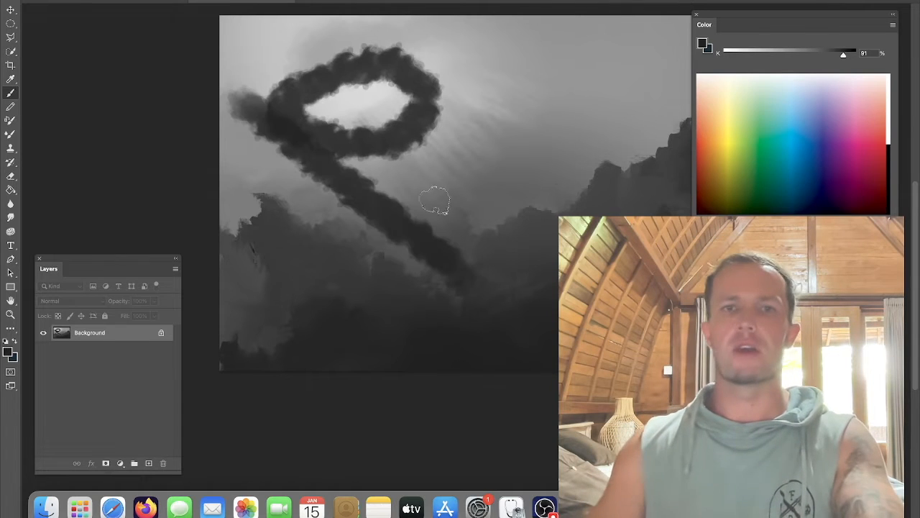
drag(395, 83, 547, 208)
key(super+z)
key(super+z)
key(super+z)
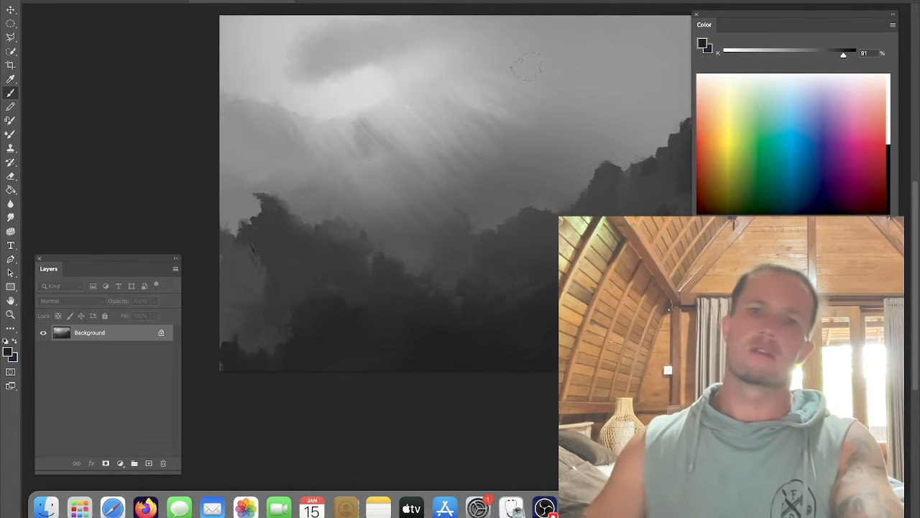
Step: Try several brushes from the Basic folder, including a 93 px tip, with test strokes over the tree line, undoing each
right_click(505, 146)
scroll(507, 350, up, 8)
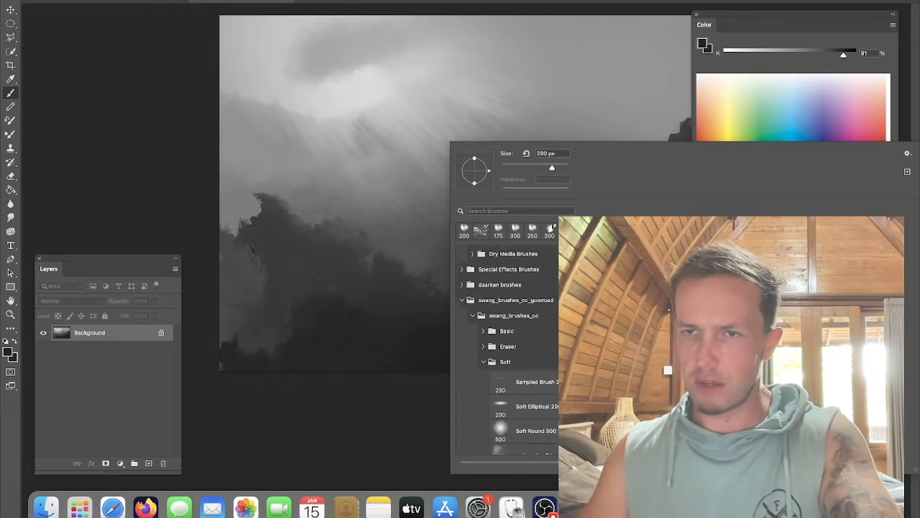
click(482, 374)
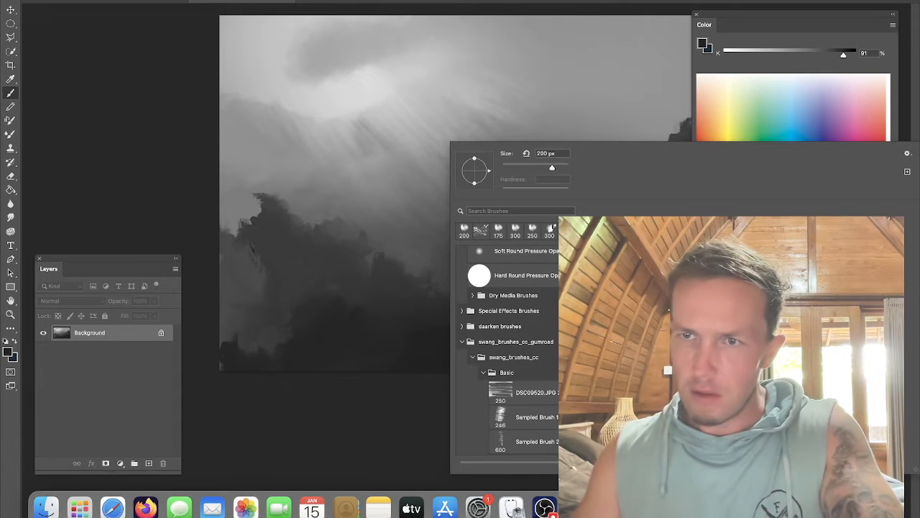
scroll(507, 350, down, 5)
scroll(507, 350, down, 10)
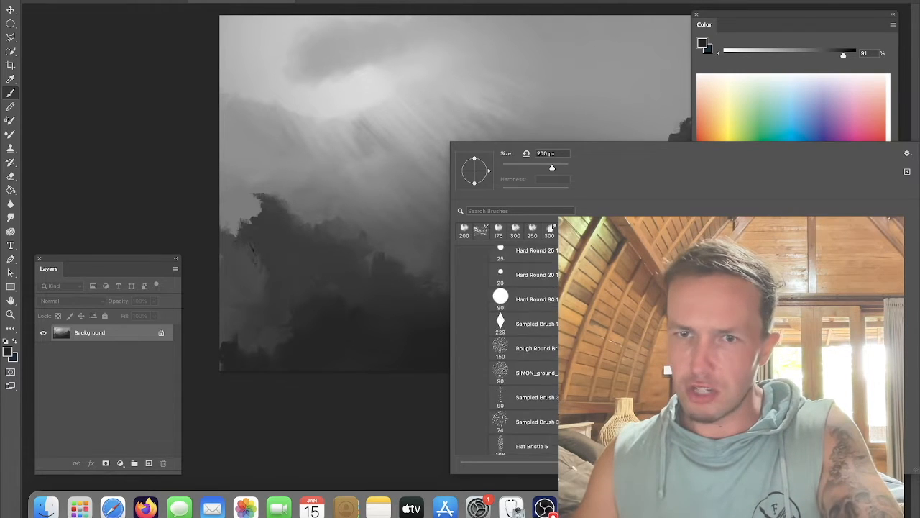
click(501, 328)
drag(343, 254, 529, 220)
key(super+z)
right_click(508, 192)
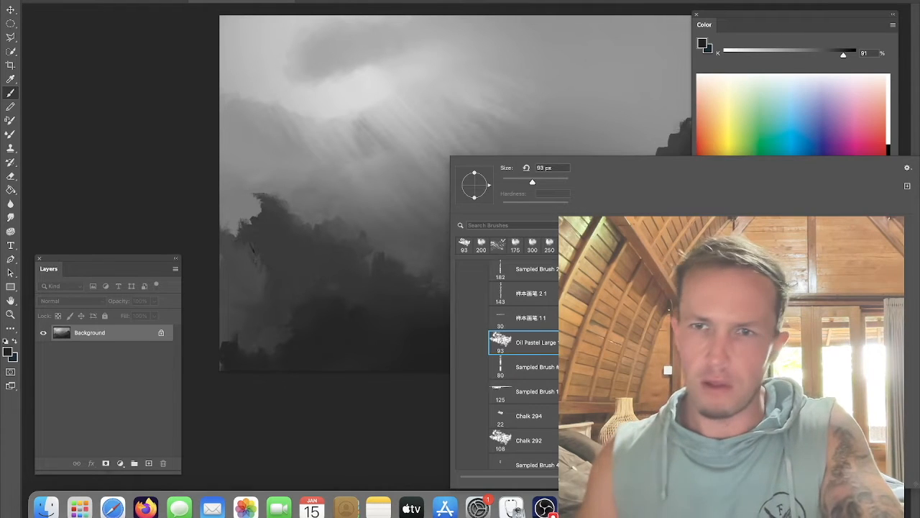
drag(488, 185, 480, 185)
drag(347, 222, 446, 207)
key(super+z)
Step: Switch to a 100 px textured brush and, at about 56% grey, paint light highlights on the right peaks and a lower ridge
right_click(542, 210)
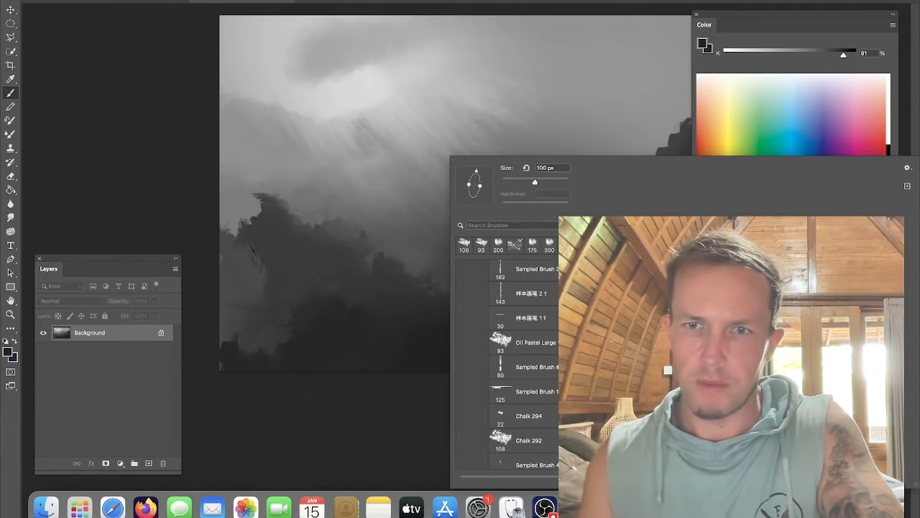
drag(376, 205, 450, 192)
key(super+z)
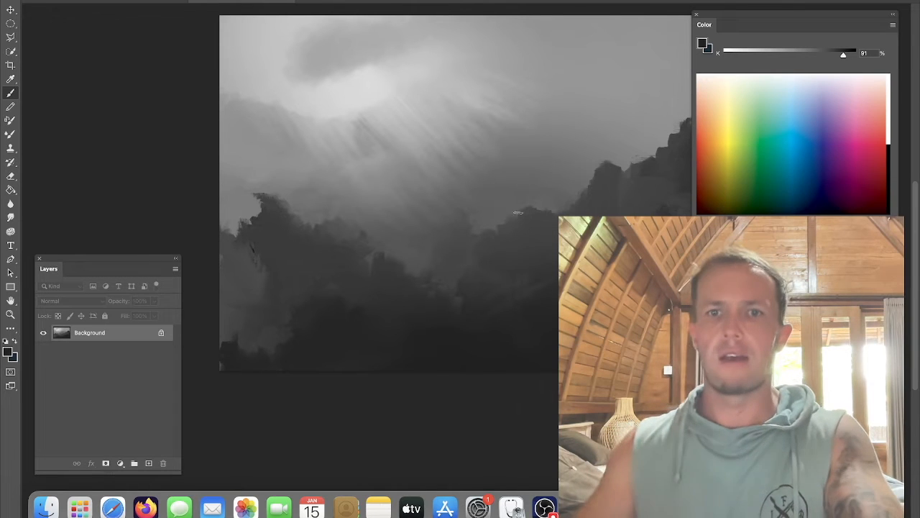
click(800, 55)
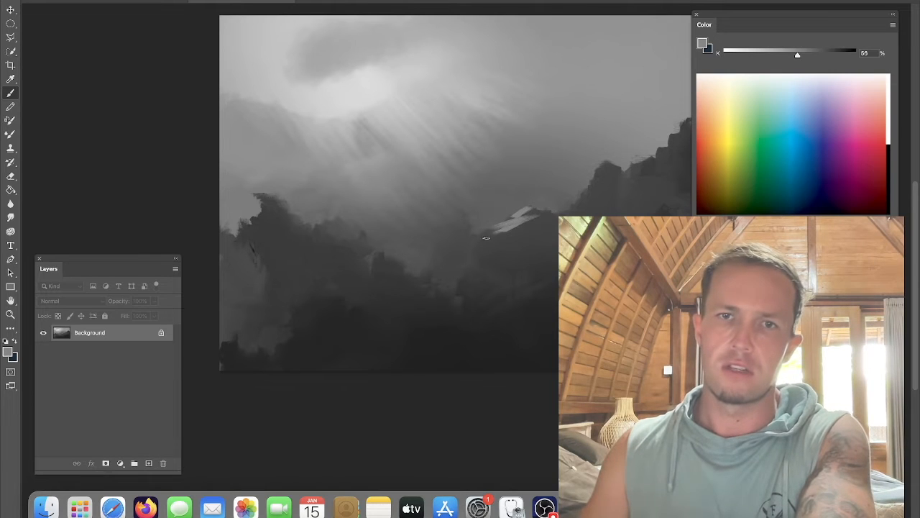
mouse_move(563, 214)
mouse_down()
mouse_move(594, 191)
mouse_move(572, 209)
mouse_move(595, 173)
mouse_move(588, 207)
mouse_up()
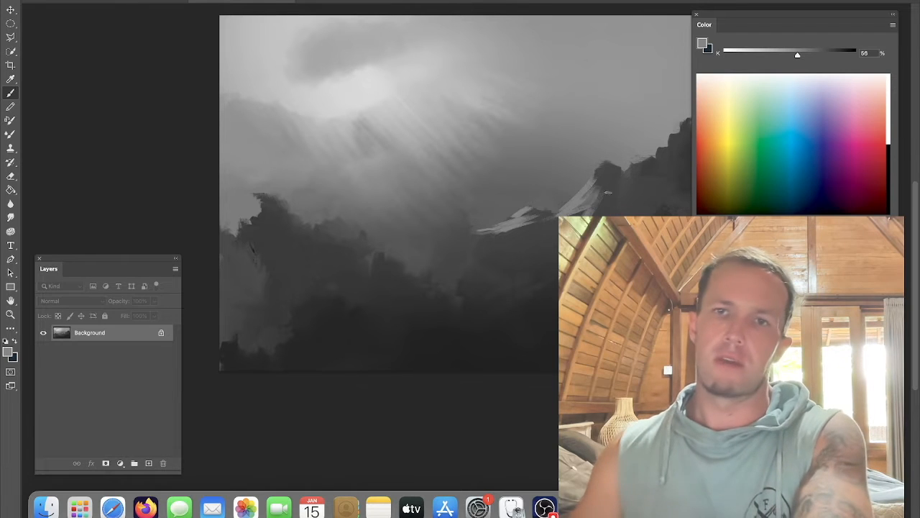
drag(641, 164, 630, 187)
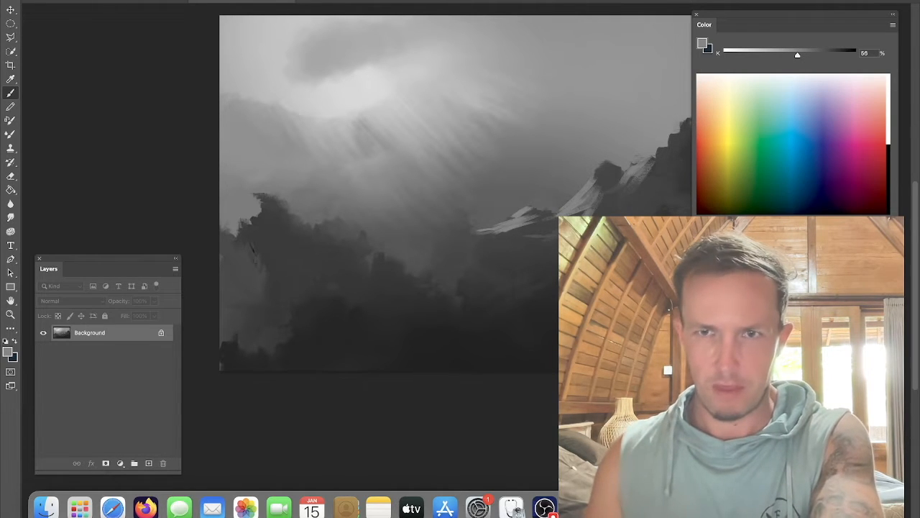
mouse_move(331, 295)
mouse_down()
mouse_move(304, 303)
mouse_move(325, 303)
mouse_up()
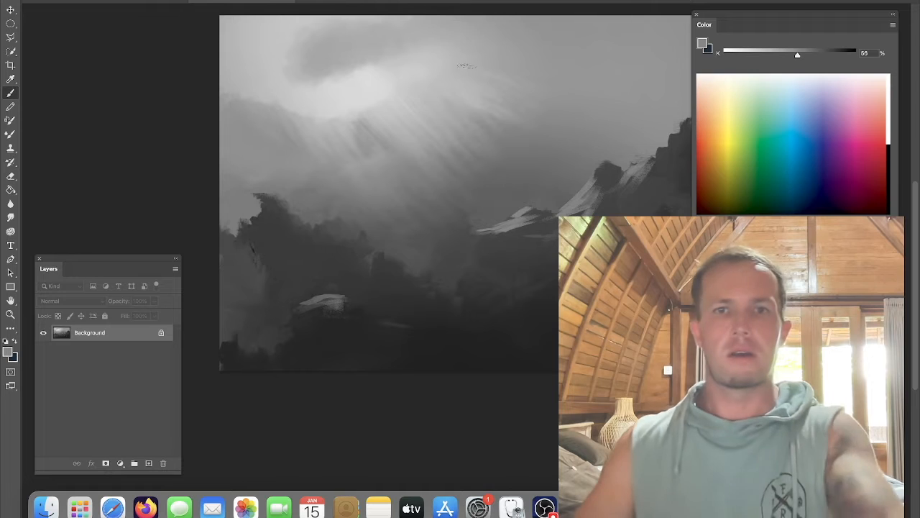
Step: Sample dark greys of about 78–88% and paint jagged rock spires along the middle distance below the right peaks
alt+click(459, 232)
mouse_move(438, 202)
mouse_down()
mouse_move(429, 250)
mouse_move(441, 238)
mouse_move(374, 212)
mouse_move(348, 239)
mouse_move(390, 231)
mouse_up()
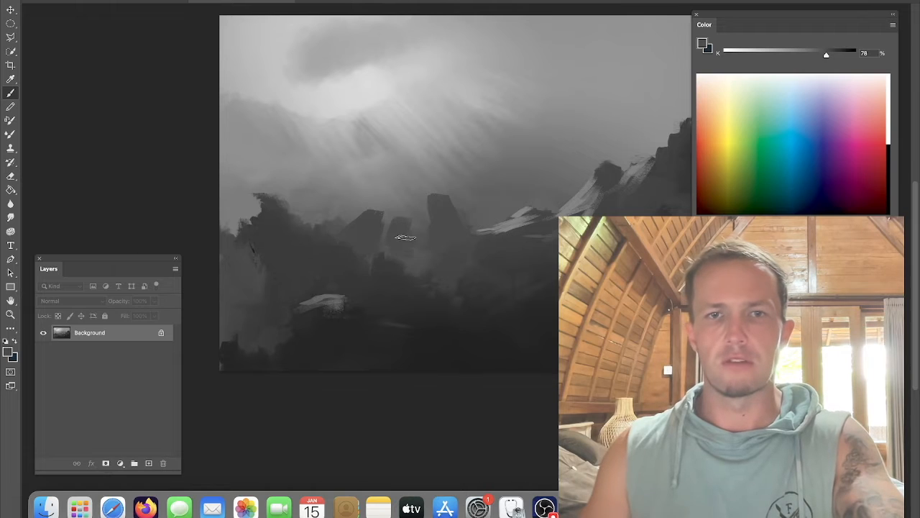
alt+click(506, 228)
drag(520, 225, 502, 235)
alt+click(529, 250)
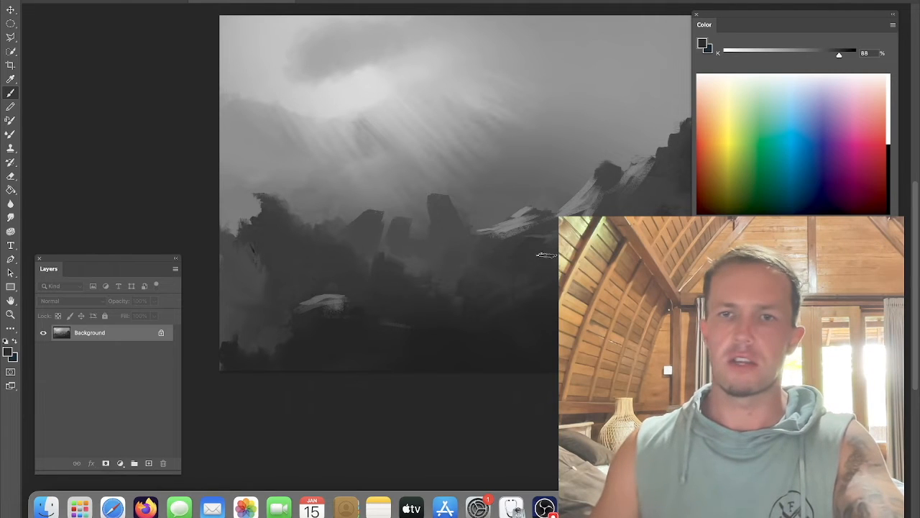
alt+click(514, 219)
drag(533, 224, 517, 233)
alt+click(523, 224)
alt+click(519, 258)
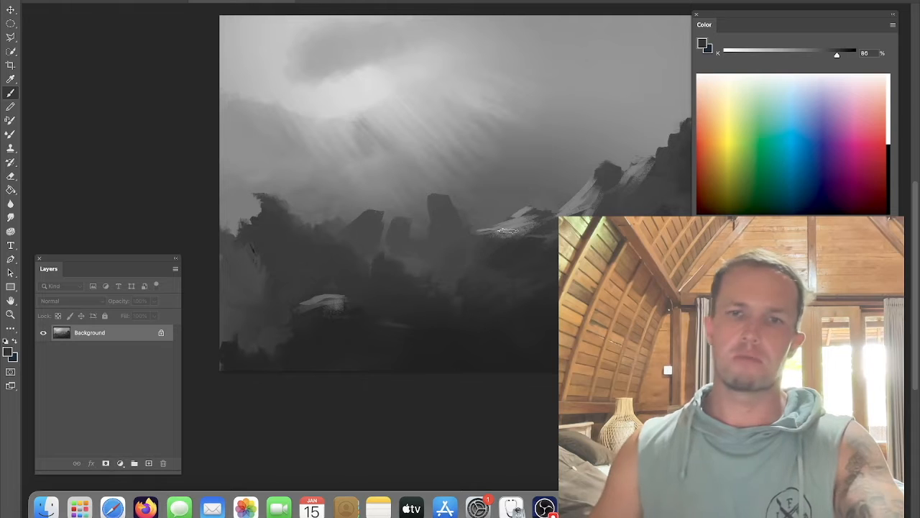
Step: Paint dark rocky shapes into the right-hand peaks
drag(692, 241, 520, 282)
alt+click(533, 214)
drag(574, 210, 585, 186)
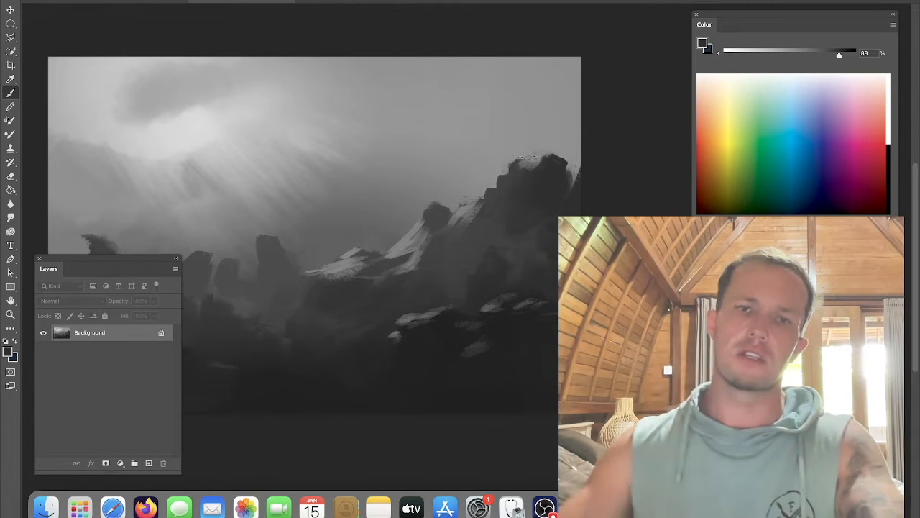
Step: Zoom out to see the whole painting and flip the canvas horizontally
key(super+minus)
drag(374, 197, 465, 204)
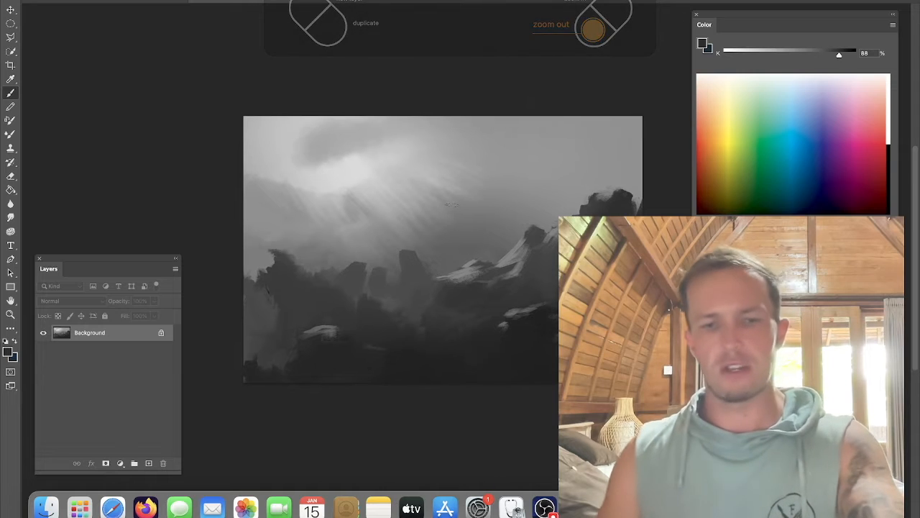
key(super+f)
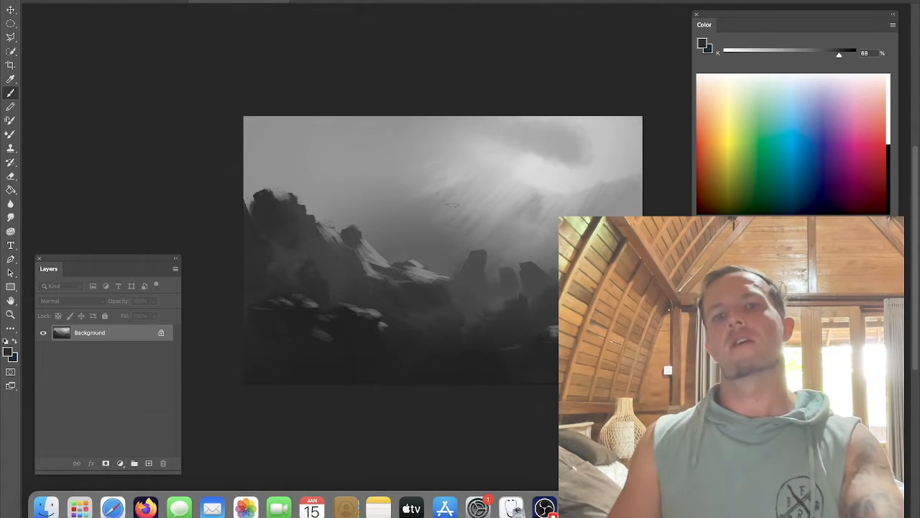
Step: Sample a mid grey of about 84% and paint a tall rock spire in the background behind the left cliffs
alt+click(418, 215)
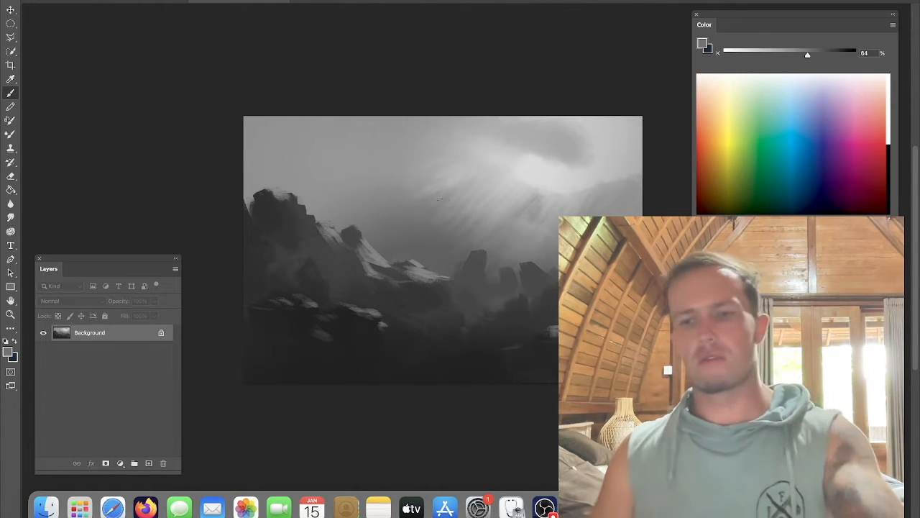
mouse_move(411, 217)
mouse_down()
mouse_move(363, 115)
mouse_move(356, 208)
mouse_move(381, 235)
mouse_move(404, 232)
mouse_move(431, 248)
mouse_move(408, 219)
mouse_move(388, 241)
mouse_up()
alt+click(430, 249)
key(ctrl+z)
mouse_move(351, 208)
mouse_down()
mouse_move(359, 113)
mouse_move(361, 200)
mouse_move(380, 201)
mouse_move(386, 245)
mouse_up()
alt+click(358, 178)
alt+click(405, 196)
mouse_move(388, 179)
mouse_down()
mouse_move(404, 216)
mouse_move(396, 208)
mouse_move(396, 227)
mouse_move(440, 253)
mouse_move(435, 208)
mouse_up()
alt+click(428, 256)
alt+click(455, 240)
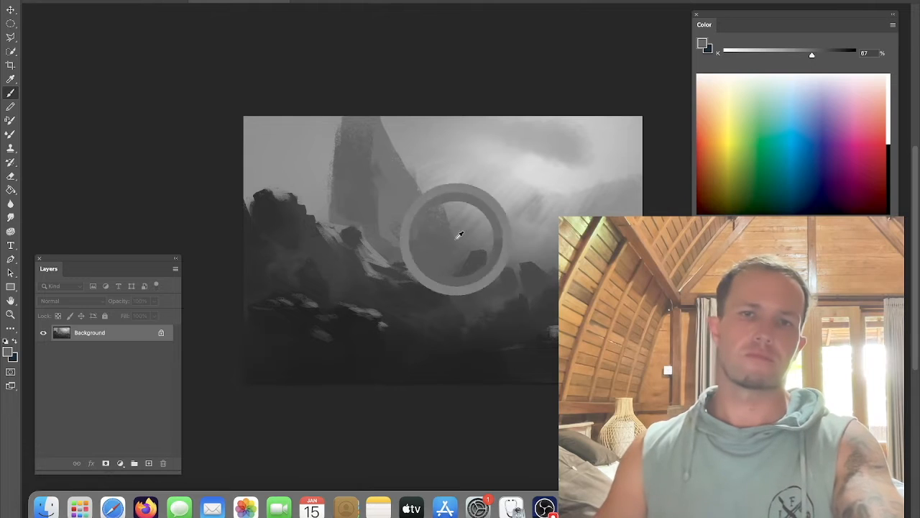
Step: Paint a rounded, overhanging rock formation in the middle distance right of the spire
mouse_move(465, 236)
mouse_down()
mouse_move(481, 229)
mouse_move(476, 240)
mouse_up()
alt+click(422, 250)
alt+click(472, 267)
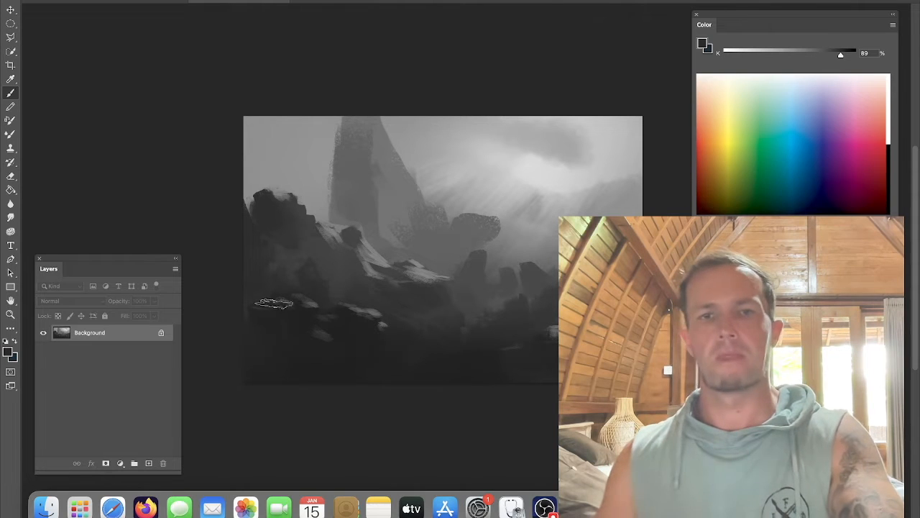
Step: Sample a dark grey and switch to an enlarged Soft Round Pressure Opacity and Flow brush
alt+click(302, 347)
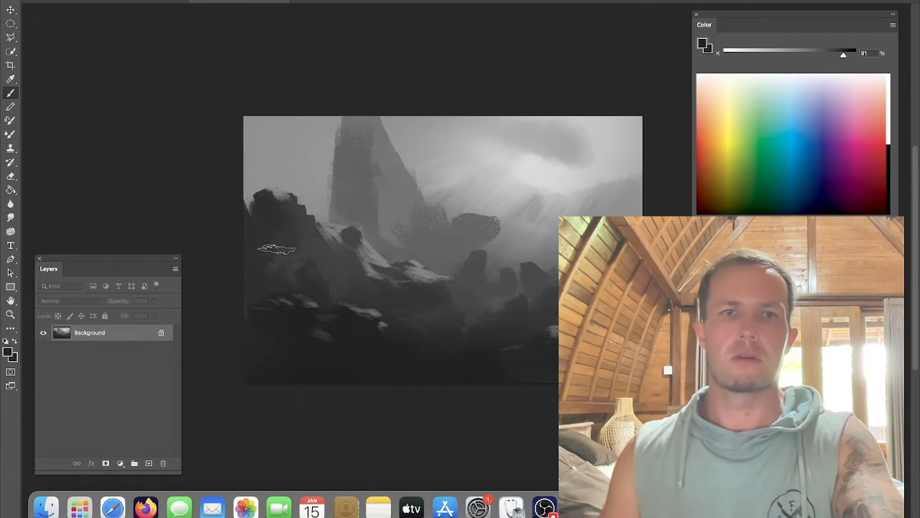
right_click(317, 133)
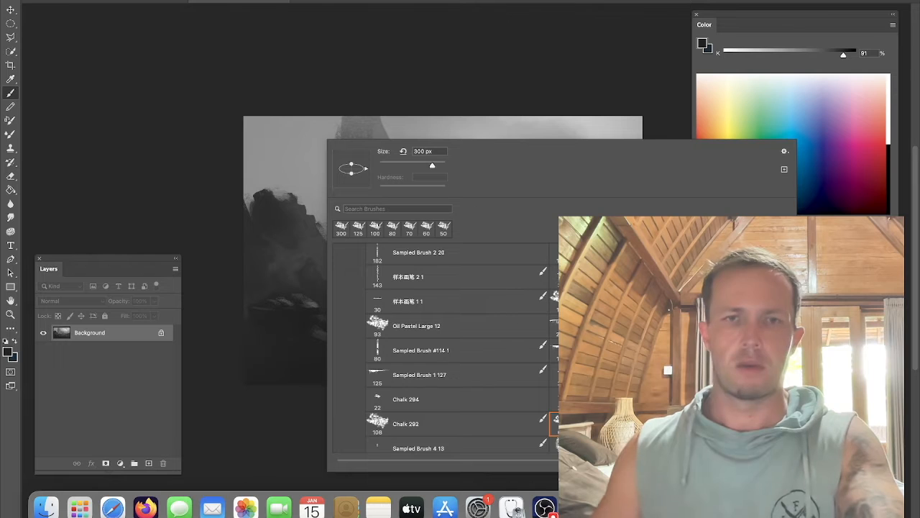
scroll(396, 334, up, 5)
click(396, 330)
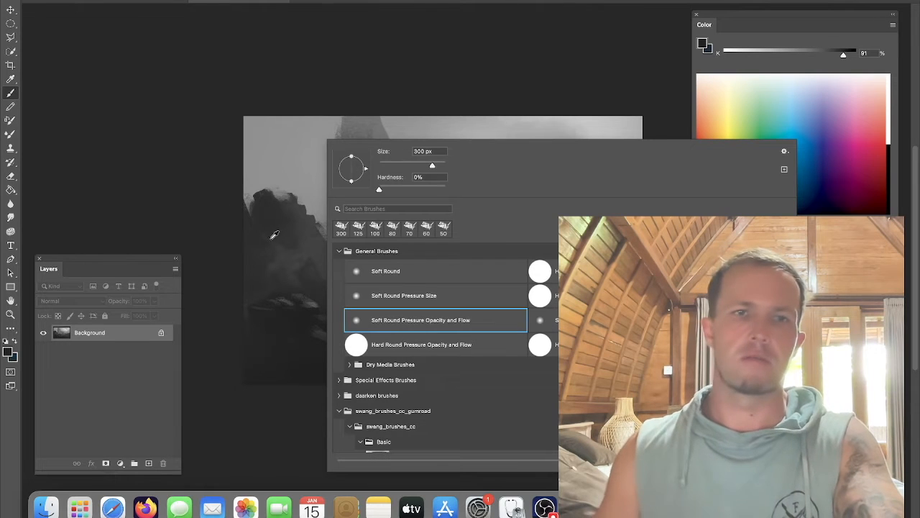
alt+click(275, 237)
key(bracketright)
key(bracketright)
key(bracketright)
key(bracketright)
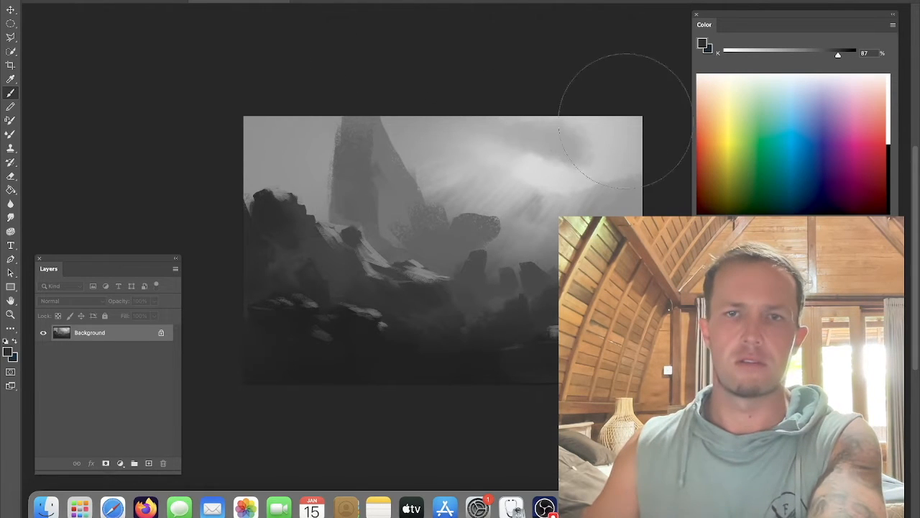
Step: Try a large soft stroke over the upper-left sky and undo it
mouse_move(347, 113)
mouse_down()
mouse_move(240, 378)
mouse_move(380, 448)
mouse_move(261, 176)
mouse_move(382, 237)
mouse_up()
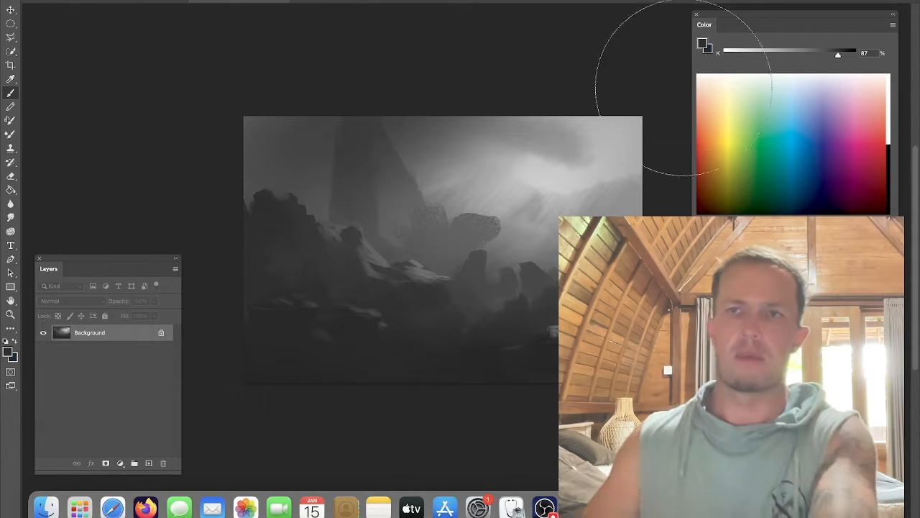
key(super+z)
key(super+z)
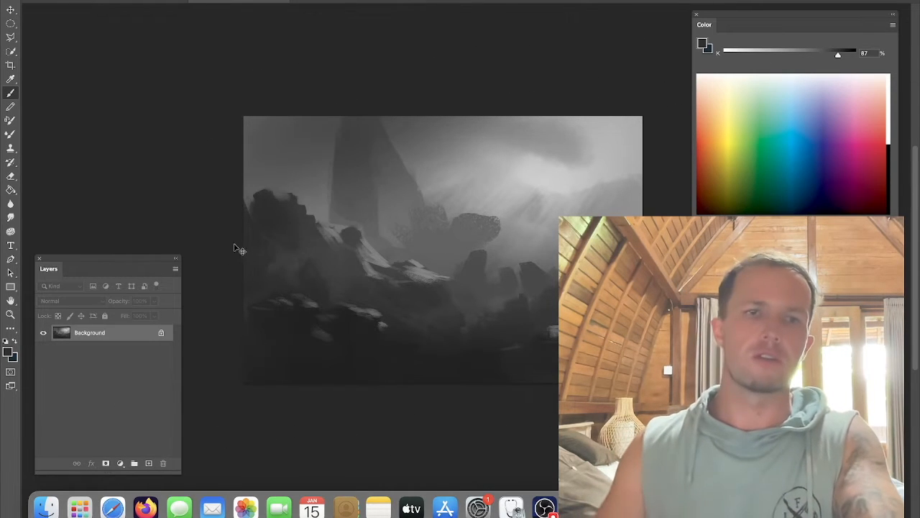
Step: On a new Overlay layer, paint a soft stroke over the left cliffs and merge the layer down
click(149, 463)
click(70, 300)
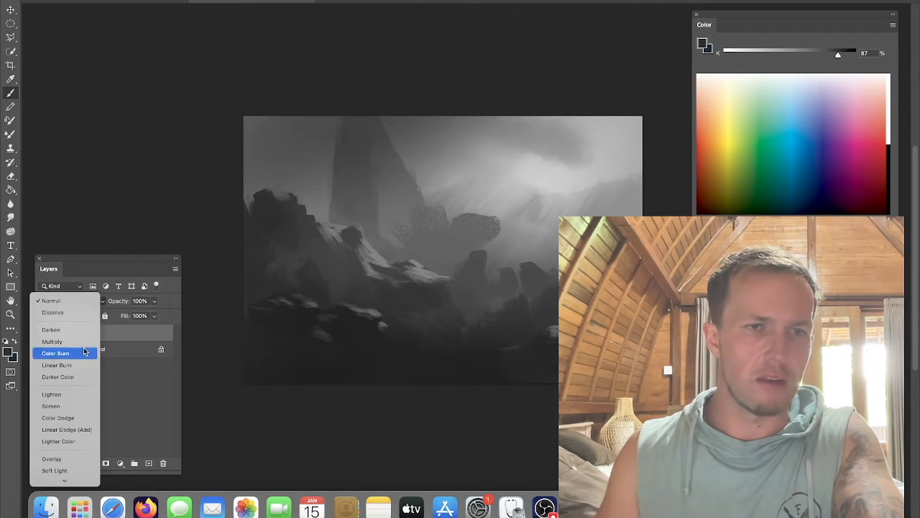
click(77, 460)
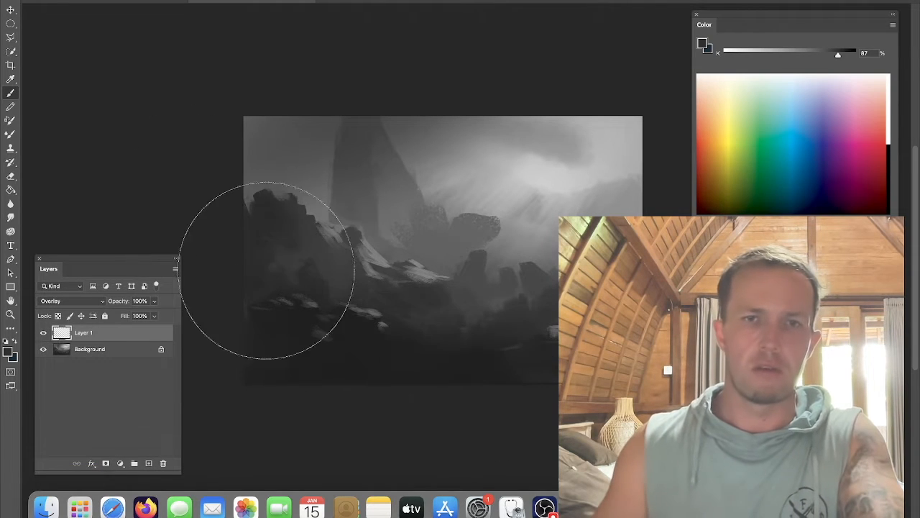
drag(286, 247, 388, 322)
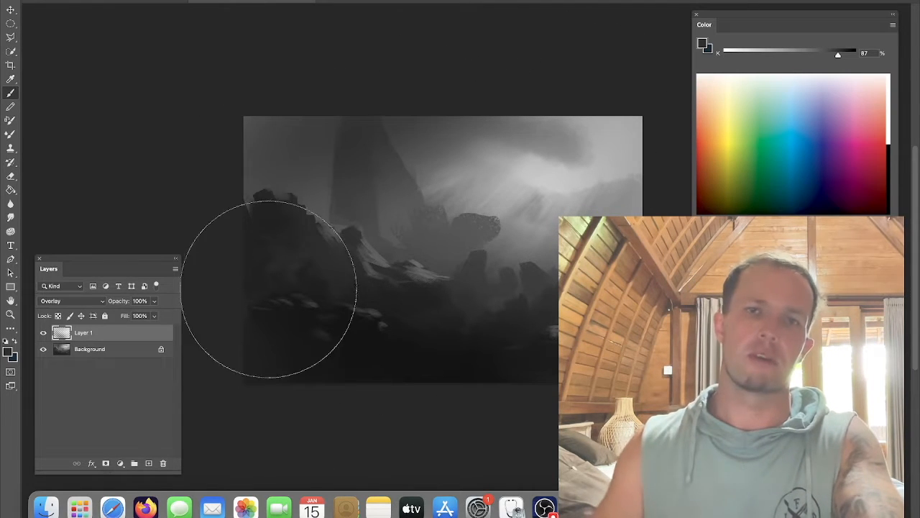
right_click(115, 335)
scroll(147, 359, down, 10)
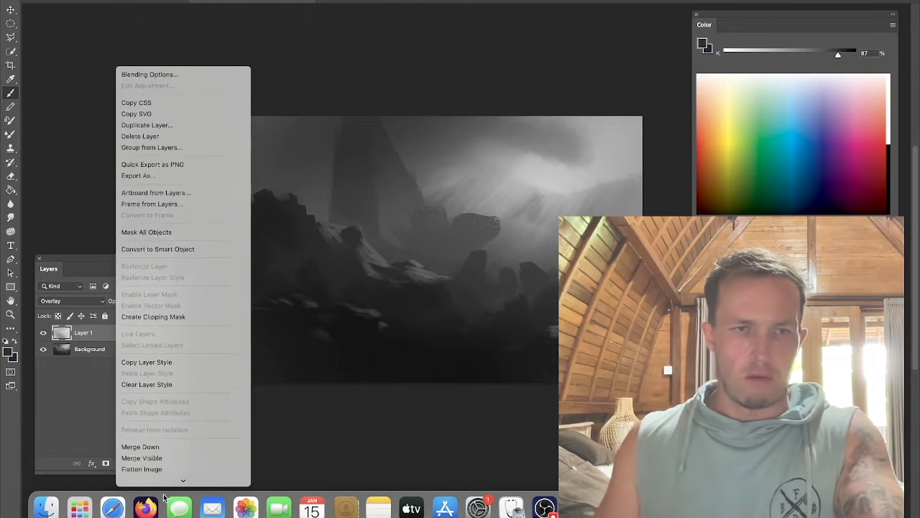
click(157, 324)
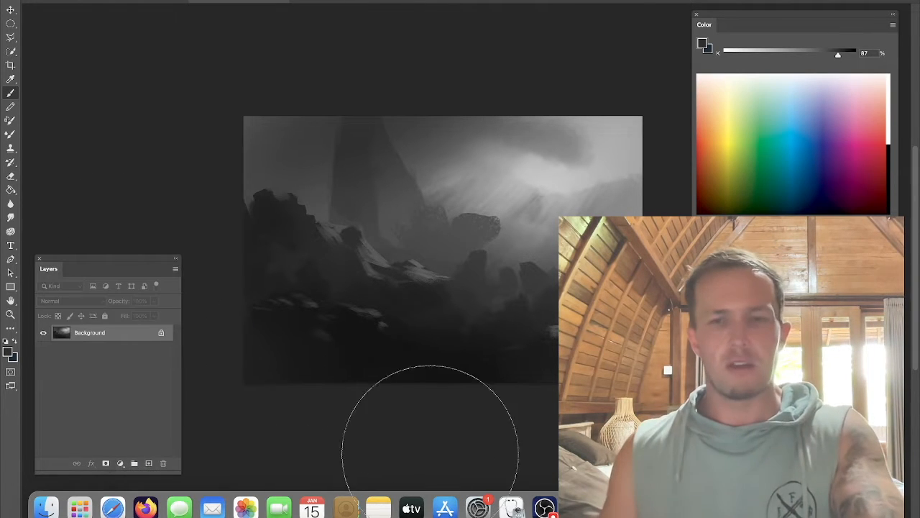
click(545, 507)
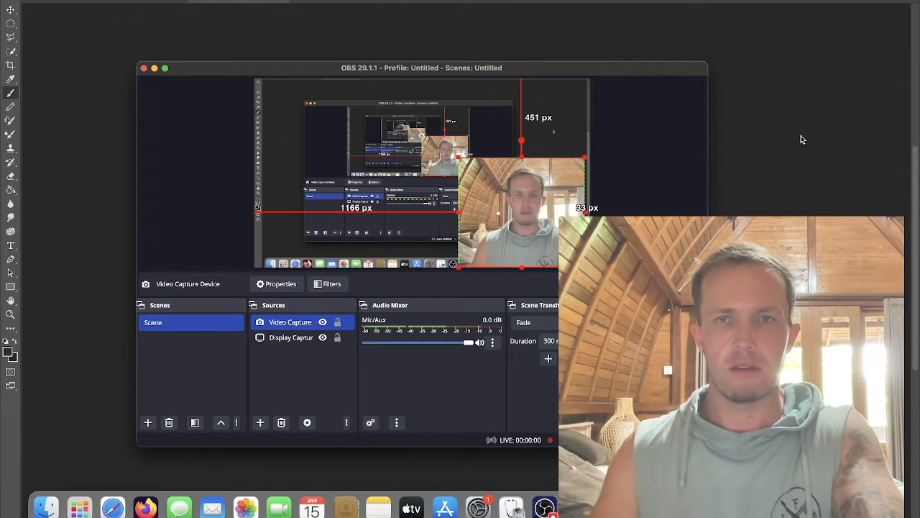
click(154, 69)
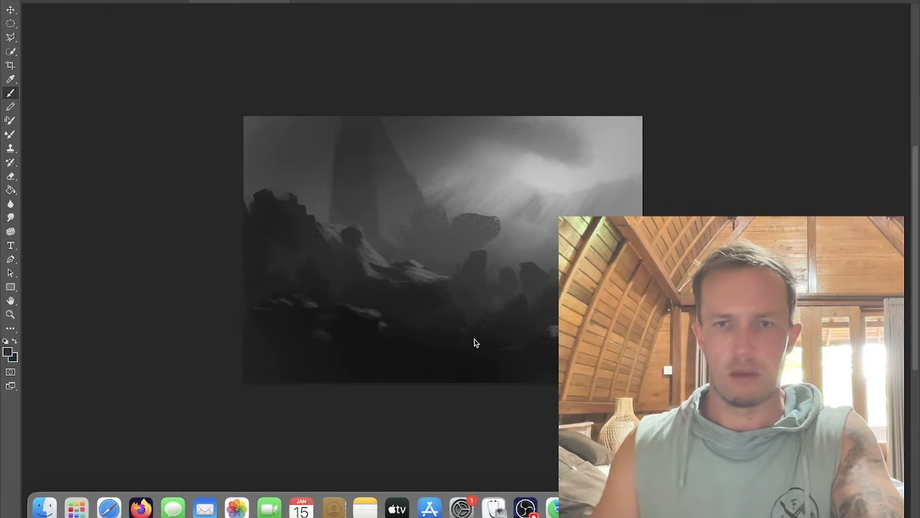
Step: With the Dodge/Burn tool, darken the foreground and shape a tall dark rock on the left cliffs
key(Tab)
key(o)
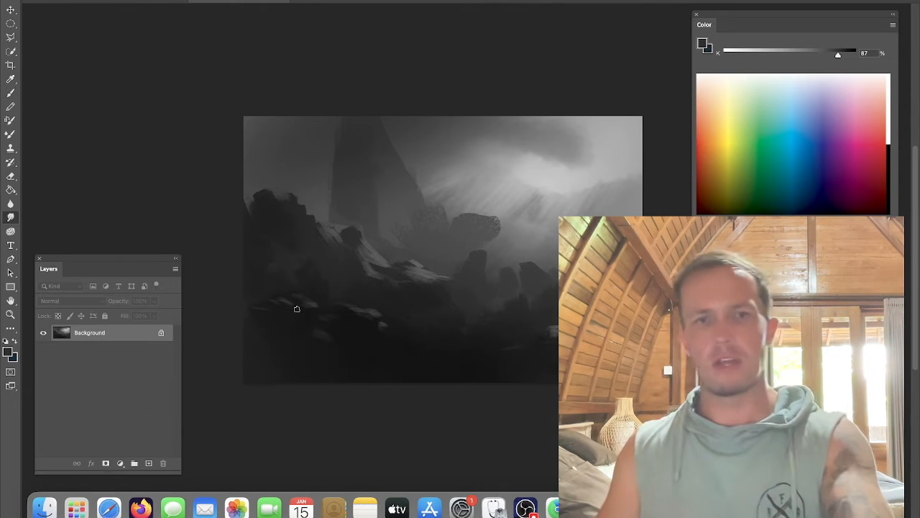
mouse_move(343, 323)
mouse_down()
mouse_move(341, 314)
mouse_move(388, 350)
mouse_move(288, 355)
mouse_move(307, 366)
mouse_up()
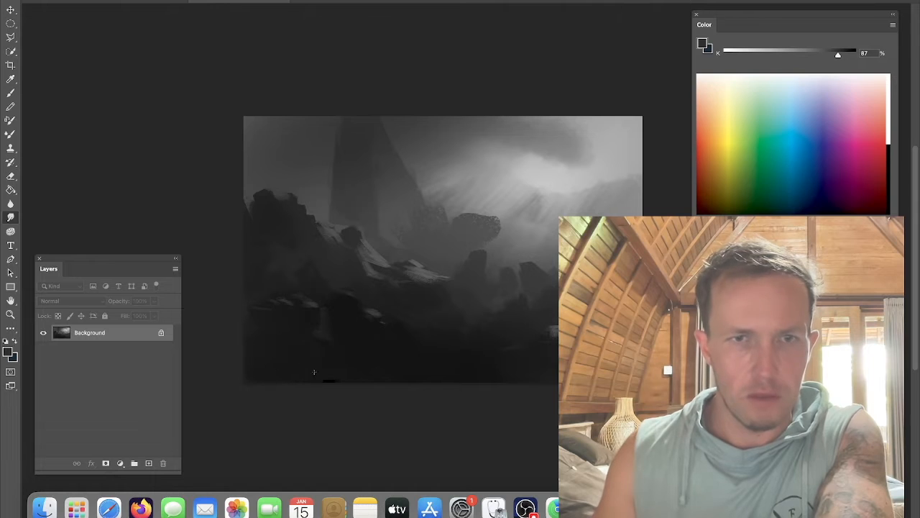
mouse_move(413, 292)
mouse_down()
mouse_move(424, 304)
mouse_move(446, 299)
mouse_up()
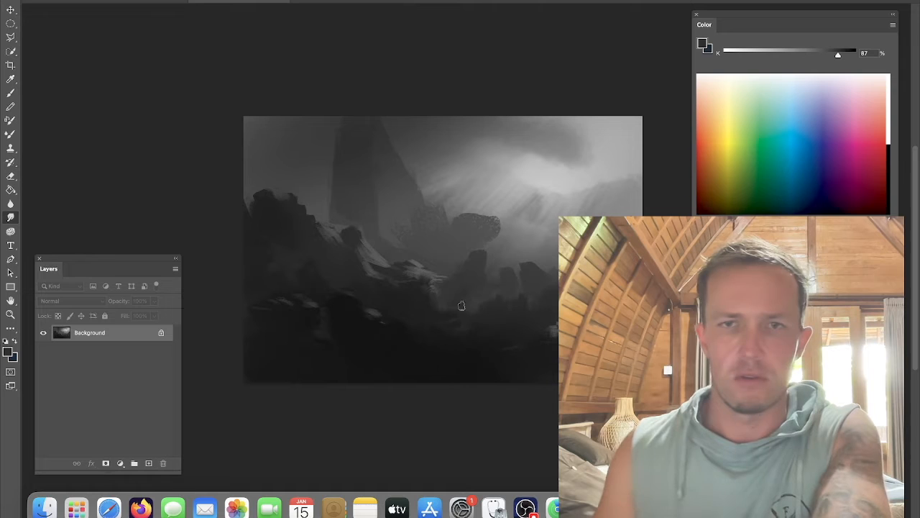
mouse_move(288, 226)
mouse_down()
mouse_move(274, 206)
mouse_move(286, 207)
mouse_move(270, 176)
mouse_up()
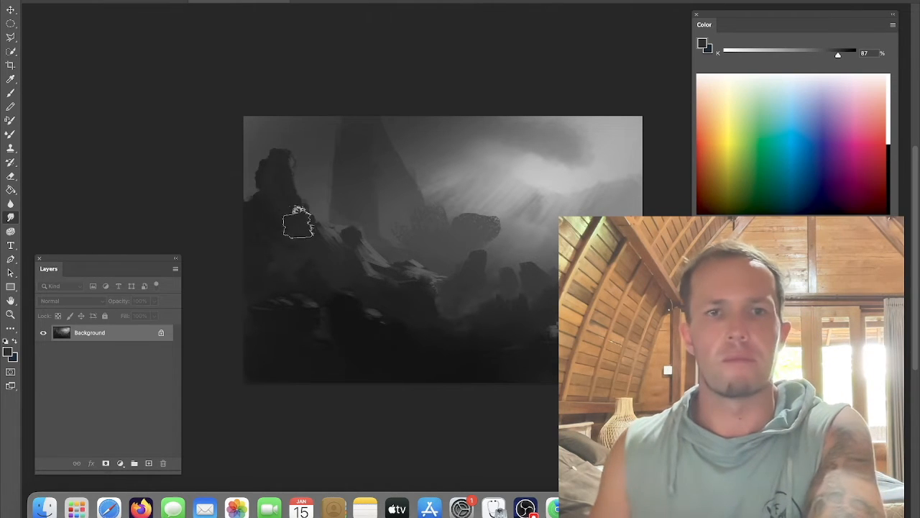
mouse_move(328, 241)
mouse_down()
mouse_move(348, 213)
mouse_move(333, 243)
mouse_move(303, 212)
mouse_move(282, 224)
mouse_move(300, 237)
mouse_move(284, 255)
mouse_move(308, 249)
mouse_up()
Step: Switch back to the brush, sample a dark grey and paint dark cliffs over the left side
key(b)
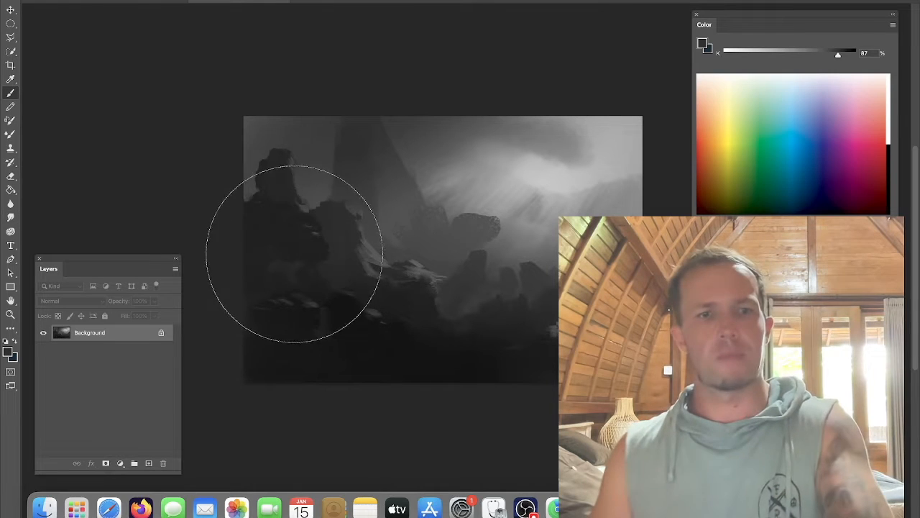
alt+click(337, 320)
mouse_move(242, 236)
mouse_down()
mouse_move(300, 247)
mouse_move(304, 206)
mouse_up()
Step: Pull a long jutting rock ledge out of the central peaks and smear the right and bottom rock edges
key(r)
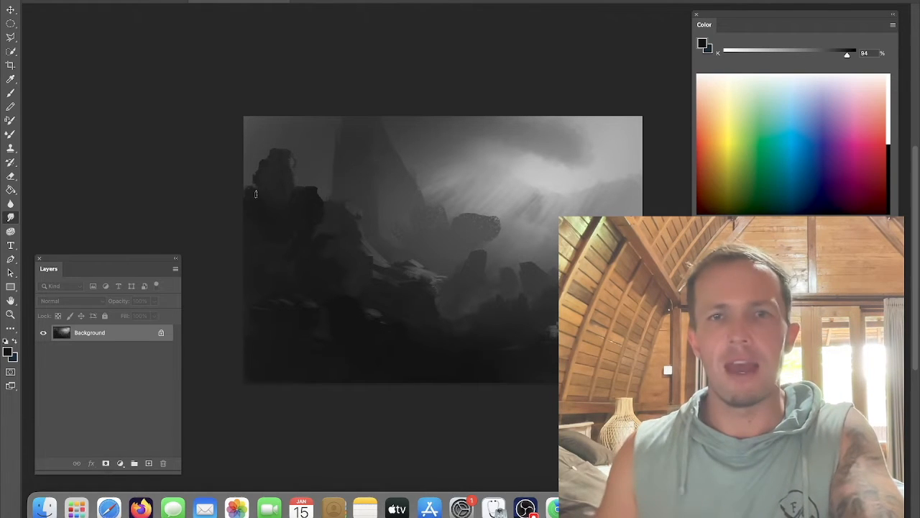
mouse_move(463, 214)
mouse_down()
mouse_move(528, 207)
mouse_move(491, 225)
mouse_up()
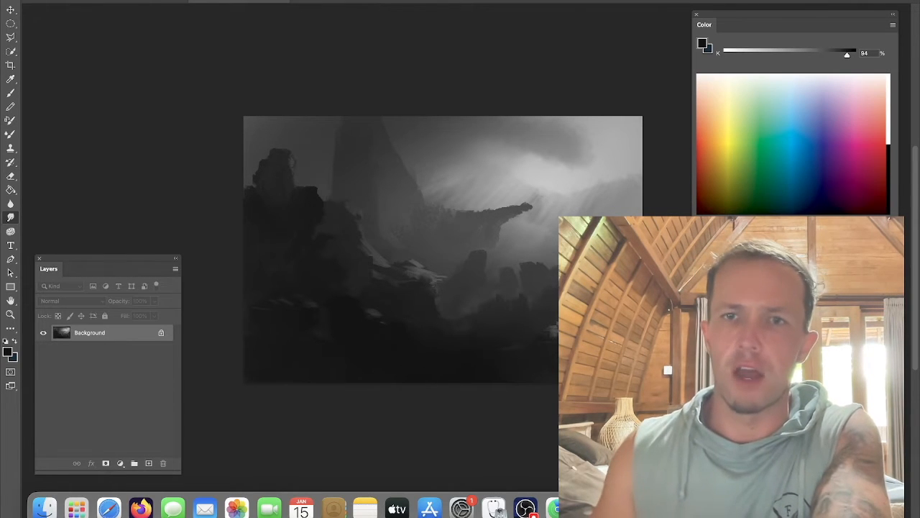
drag(623, 208, 638, 210)
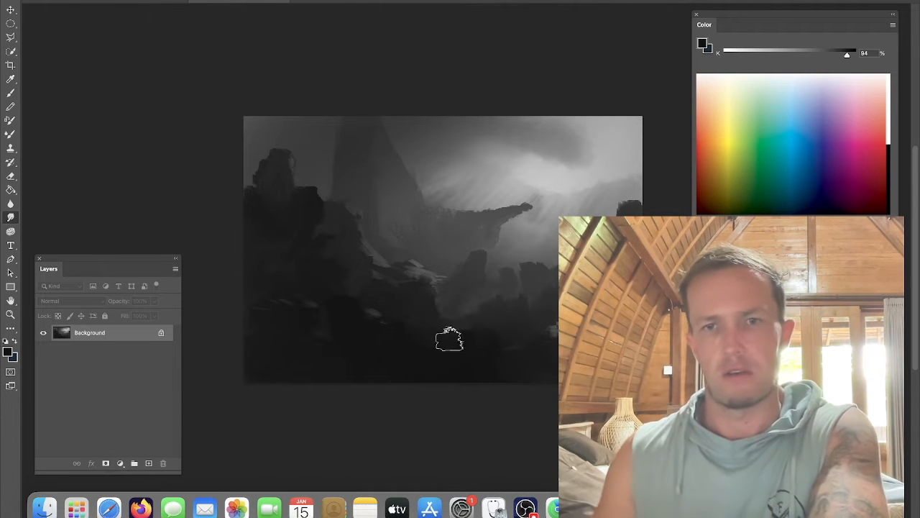
drag(454, 322, 436, 308)
Step: Flip the canvas back to its original orientation and browse the brush presets
key(super+f)
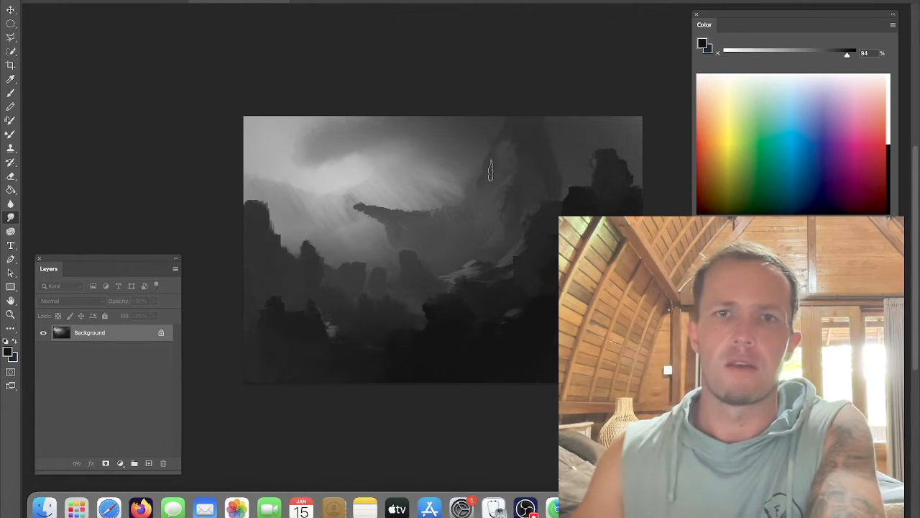
key(b)
right_click(452, 108)
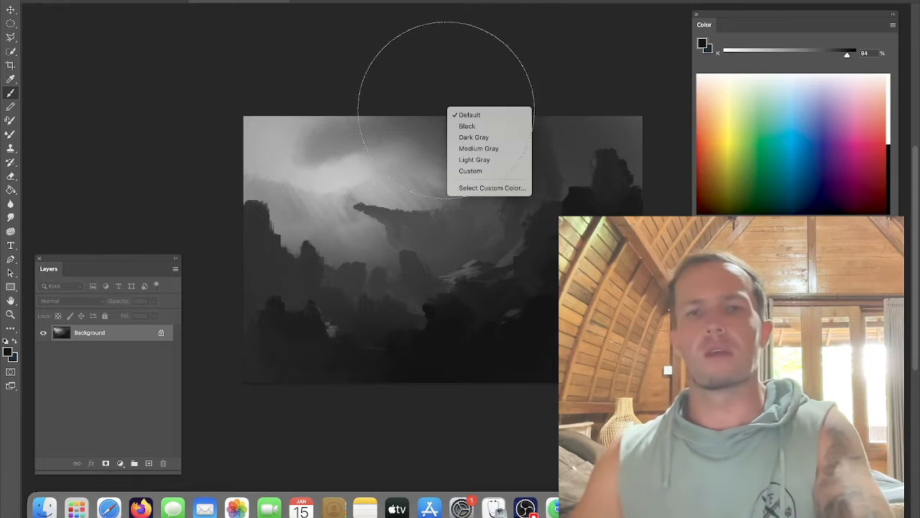
right_click(412, 215)
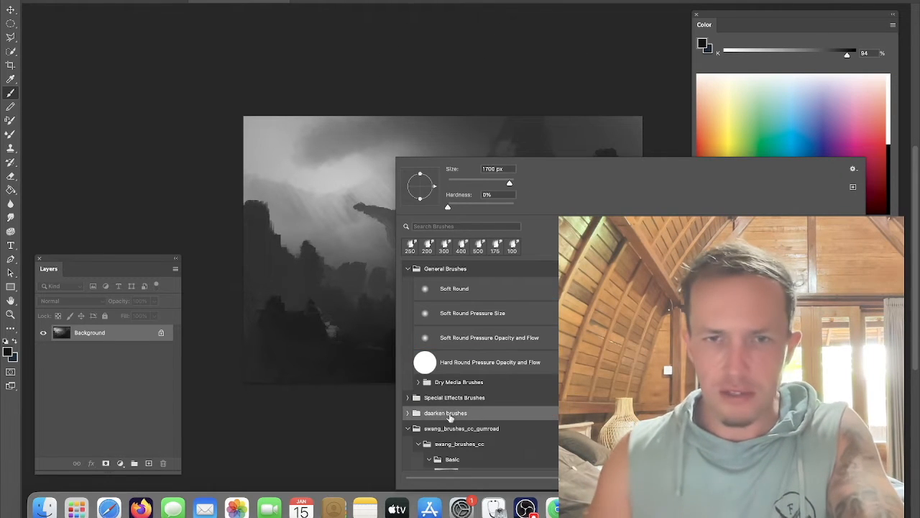
scroll(480, 367, down, 10)
scroll(493, 366, down, 5)
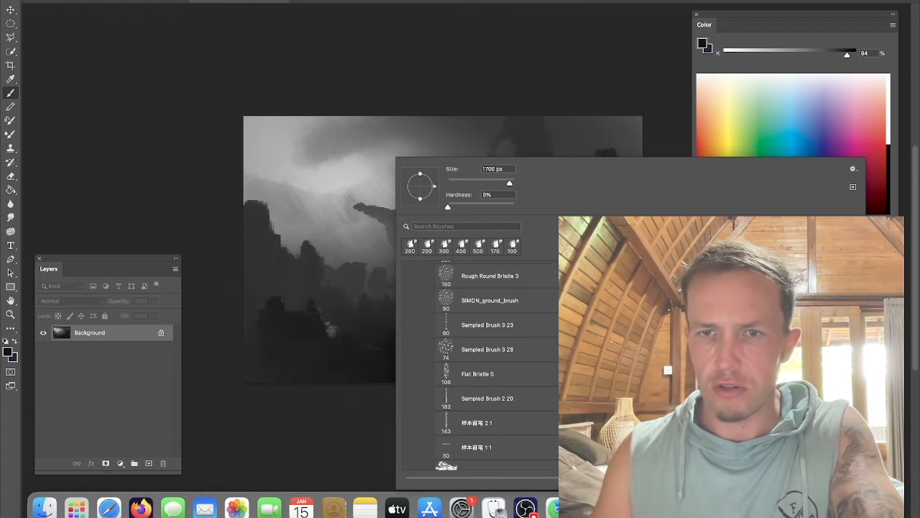
scroll(493, 365, down, 5)
click(339, 227)
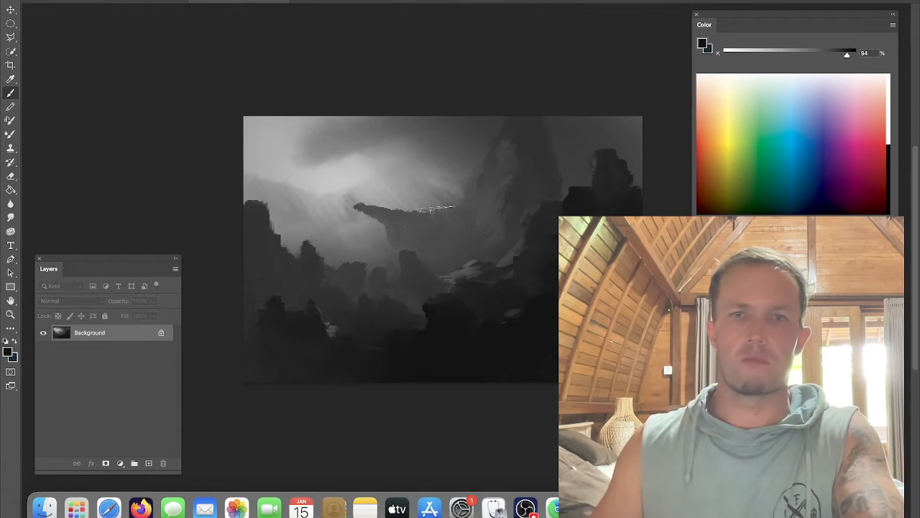
Step: Pick a textured brush preset and paint dark rocky strokes on the central peak's slopes
right_click(357, 212)
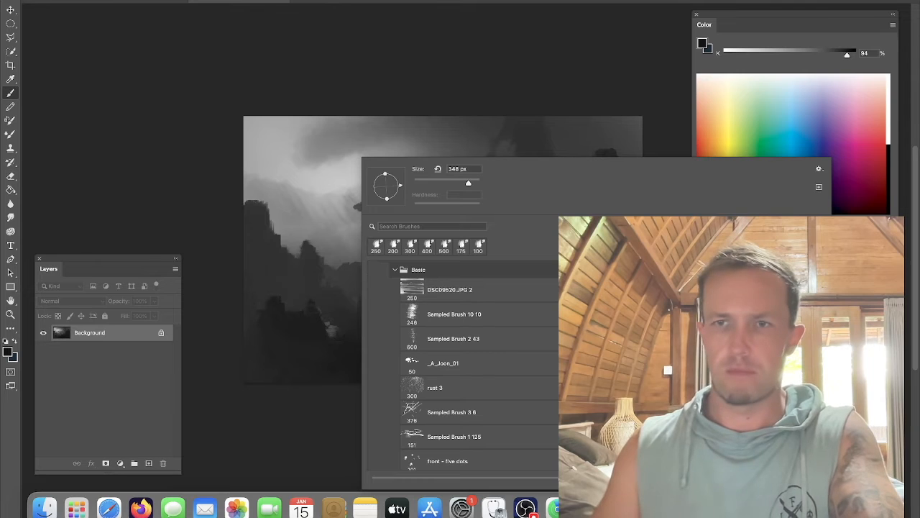
scroll(460, 365, down, 5)
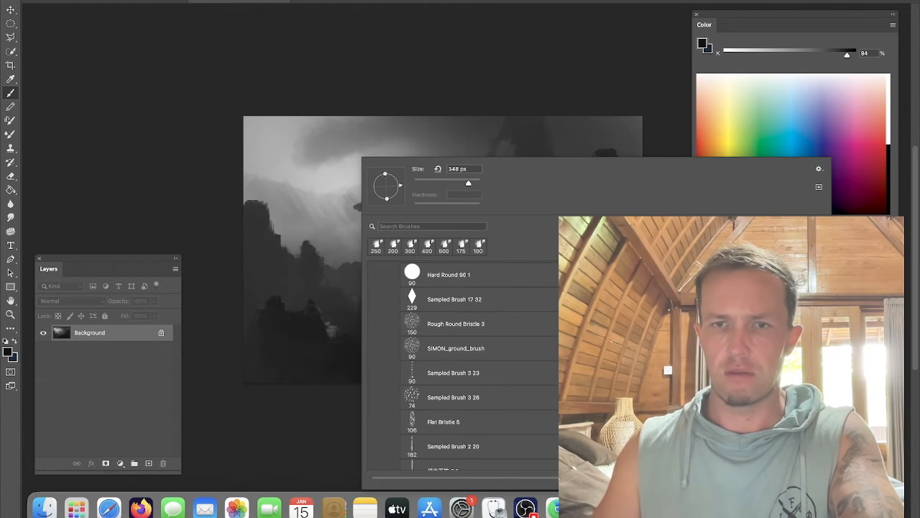
click(326, 252)
alt+click(535, 173)
mouse_move(535, 172)
mouse_down()
mouse_move(576, 150)
mouse_move(504, 148)
mouse_move(508, 159)
mouse_up()
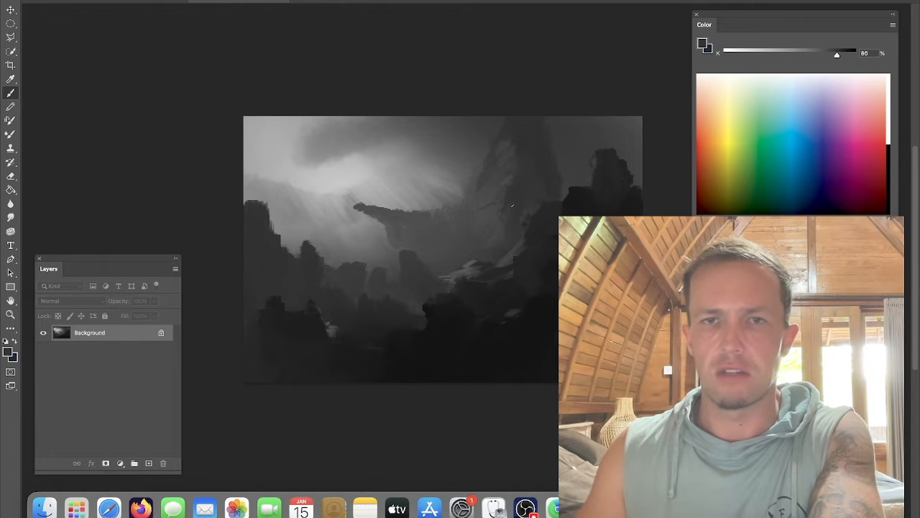
alt+click(504, 149)
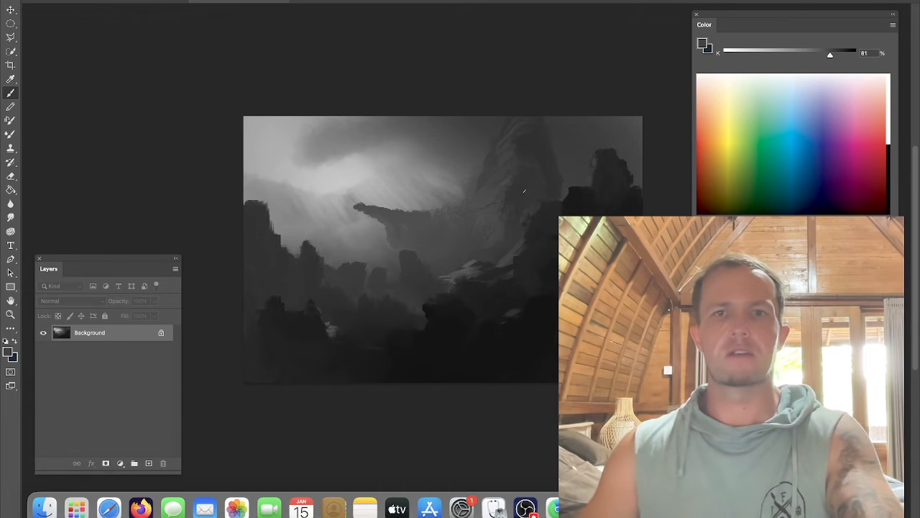
Step: Sample dark greys and paint thin dark rock spires rising from the left cliffs
alt+click(414, 224)
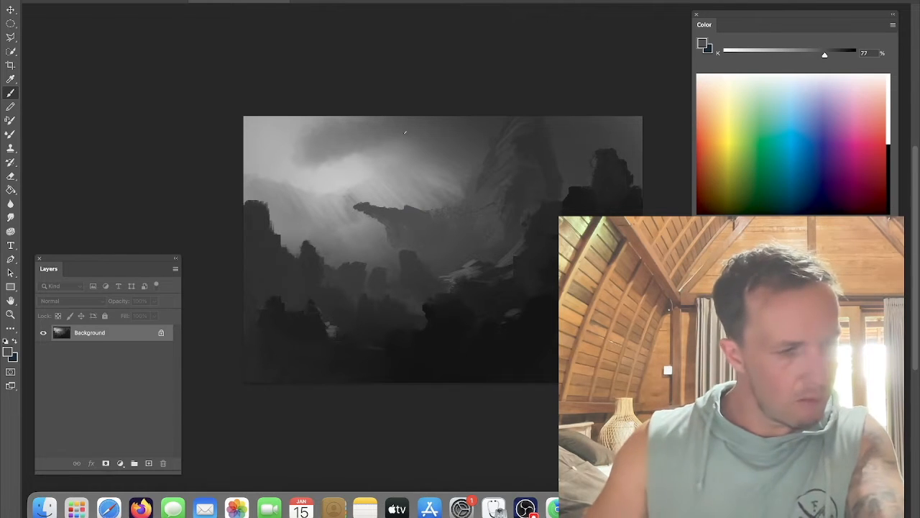
alt+click(371, 206)
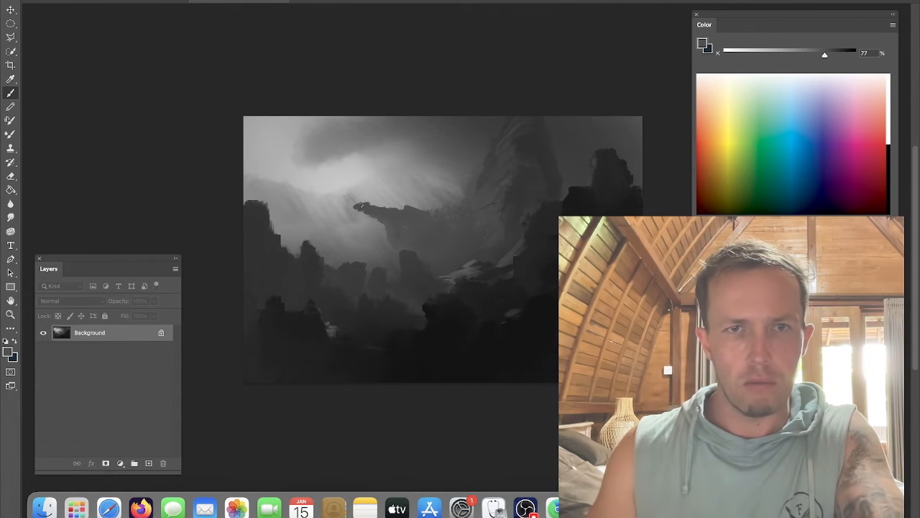
alt+click(272, 242)
drag(277, 224, 281, 240)
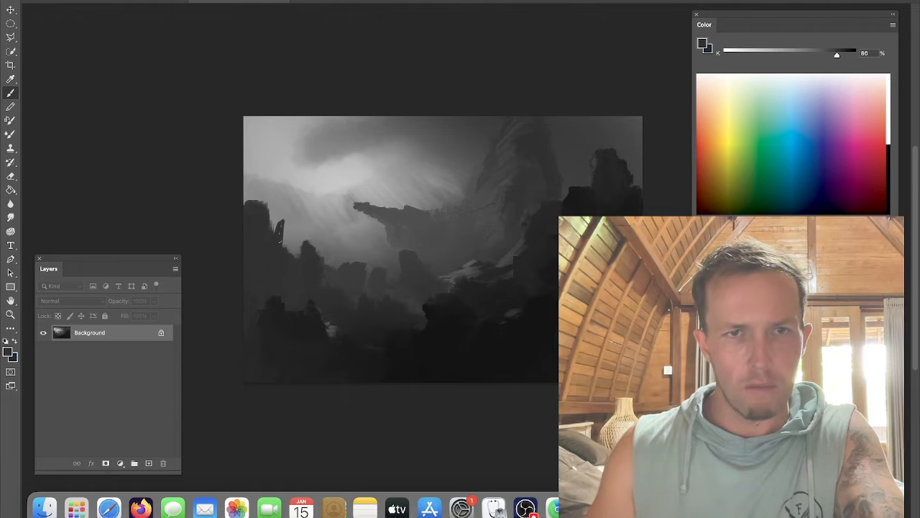
alt+click(302, 249)
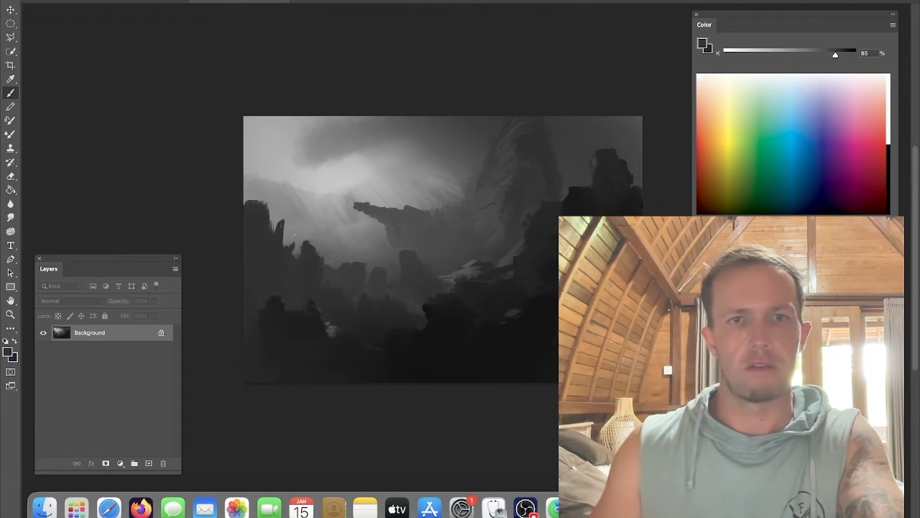
drag(295, 237, 291, 252)
alt+click(320, 270)
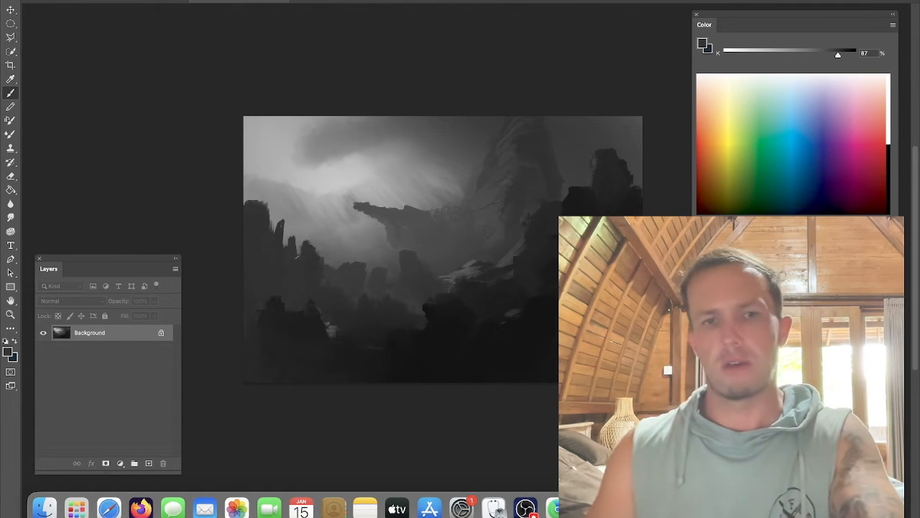
Step: Paint a winding pale river path through the foreground valley and darken the bottom-left corner
alt+click(335, 325)
mouse_move(332, 327)
mouse_down()
mouse_move(366, 333)
mouse_move(363, 322)
mouse_move(335, 334)
mouse_move(378, 349)
mouse_up()
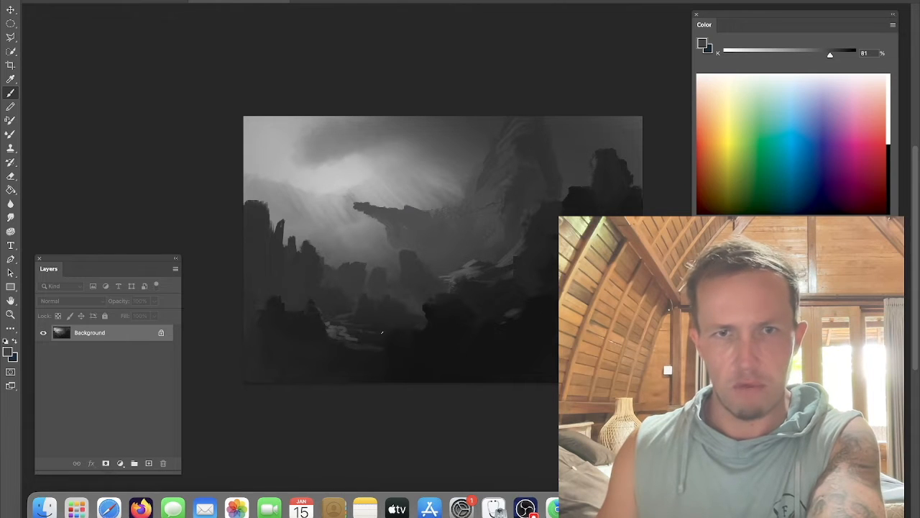
alt+click(426, 342)
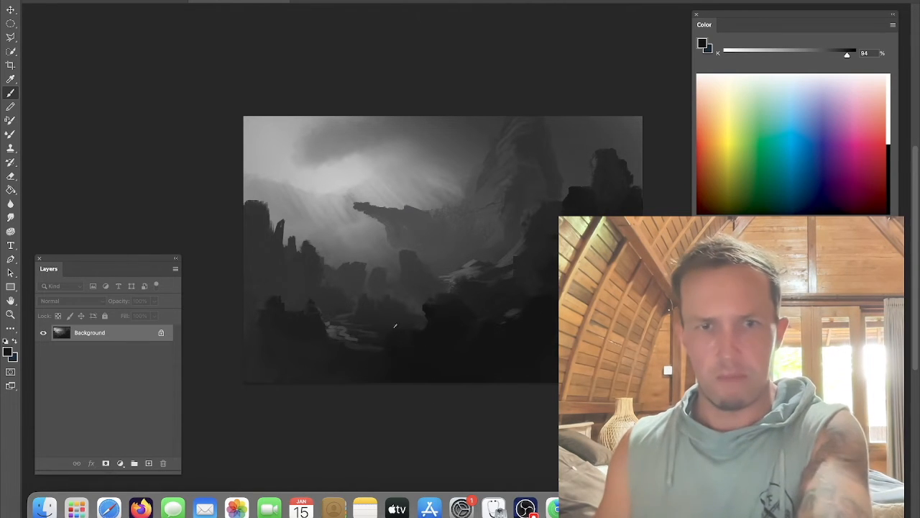
drag(385, 335, 395, 345)
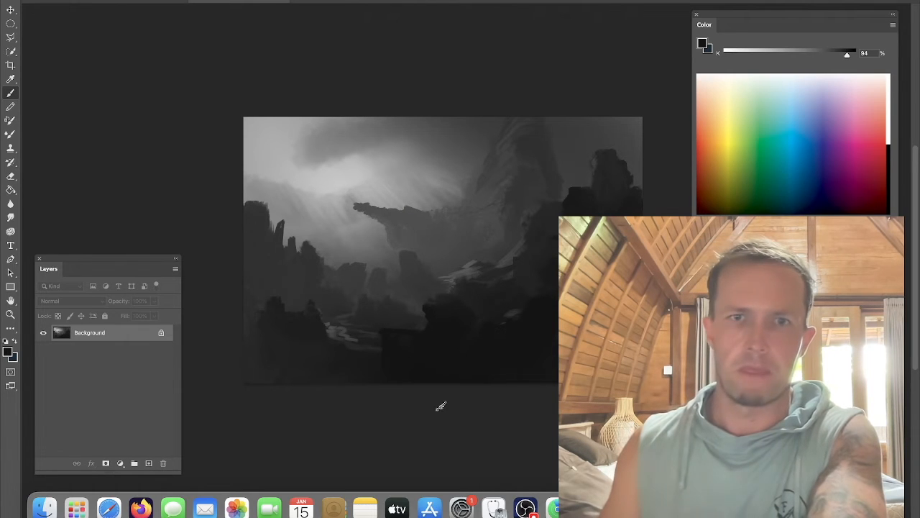
mouse_move(273, 390)
mouse_down()
mouse_move(235, 359)
mouse_move(243, 350)
mouse_move(256, 388)
mouse_move(232, 337)
mouse_move(246, 373)
mouse_move(267, 367)
mouse_move(292, 397)
mouse_move(379, 377)
mouse_up()
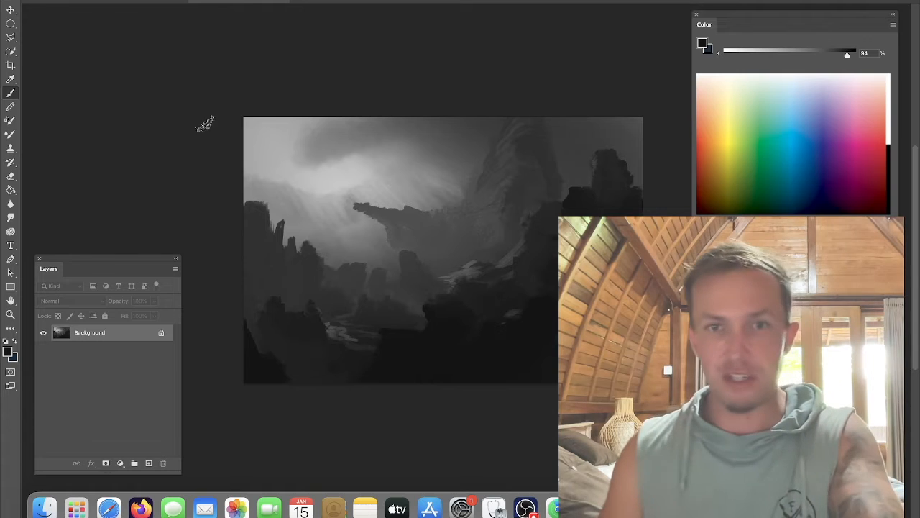
Step: Sample mid greys and add light highlight strokes along the edges of the central ridge rocks
alt+click(473, 232)
alt+click(488, 216)
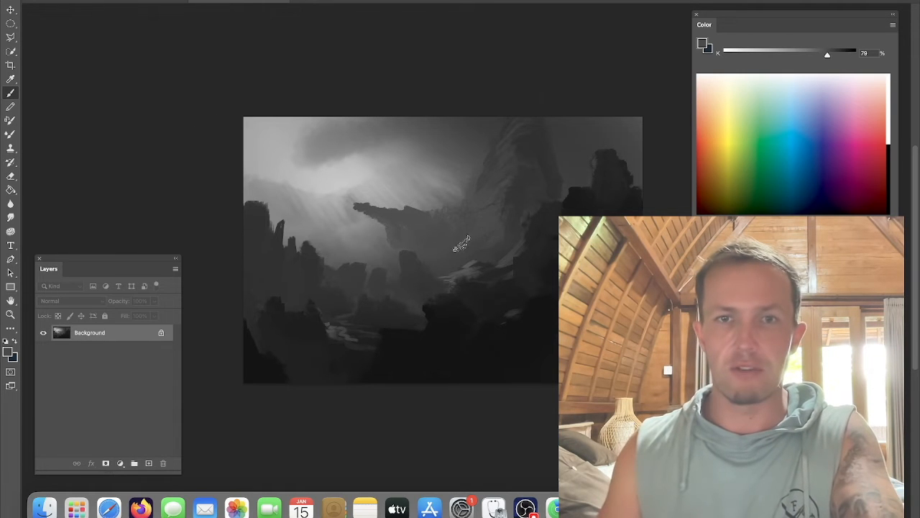
alt+click(427, 225)
alt+click(468, 257)
drag(452, 260, 504, 206)
alt+click(524, 194)
alt+click(596, 195)
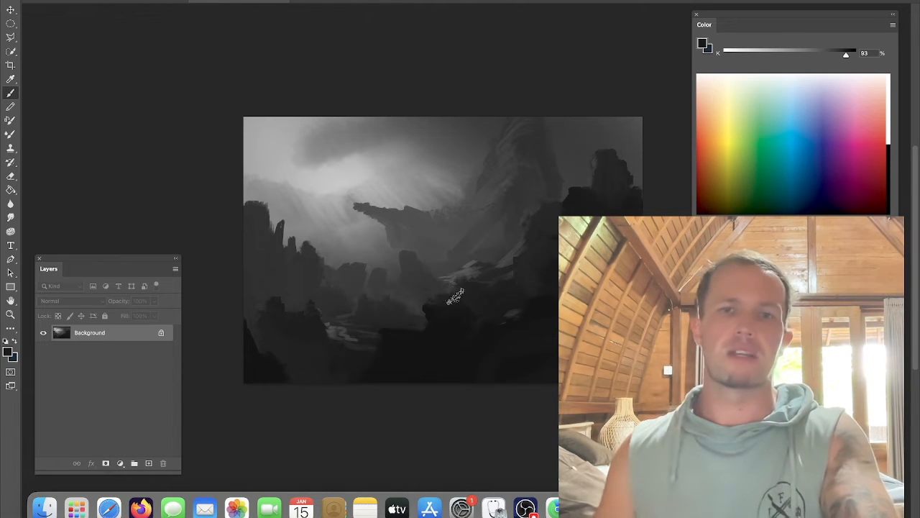
alt+click(515, 256)
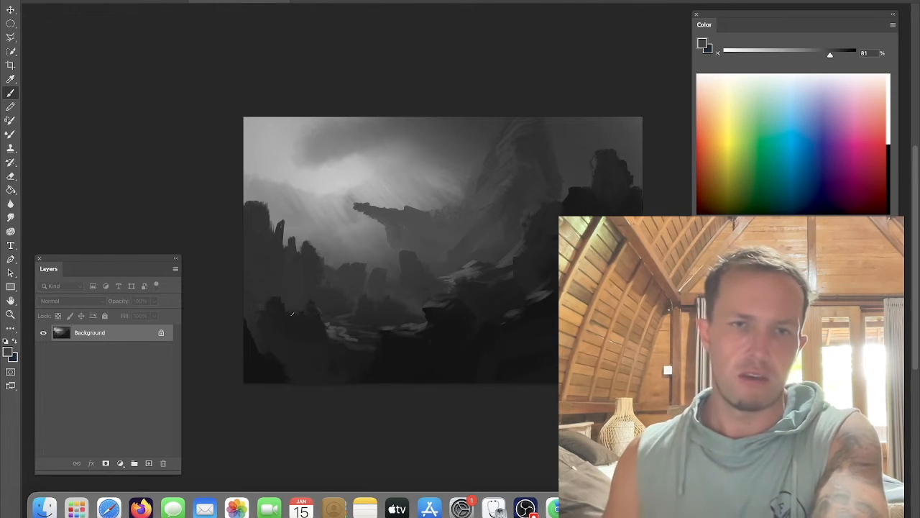
Step: Highlight the foreground valley rocks, then set a lighter grey of 58% and brighten the right-side rock edges
alt+click(332, 330)
drag(334, 330, 343, 335)
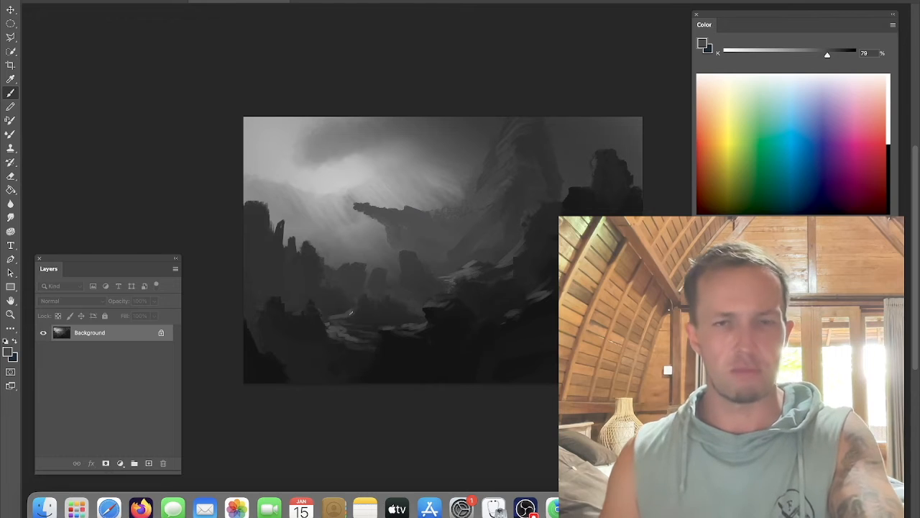
alt+click(343, 315)
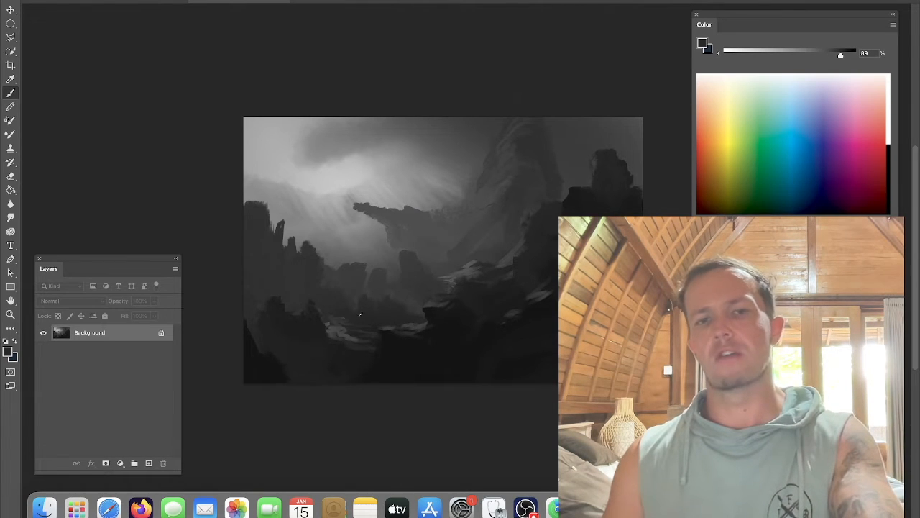
alt+click(403, 310)
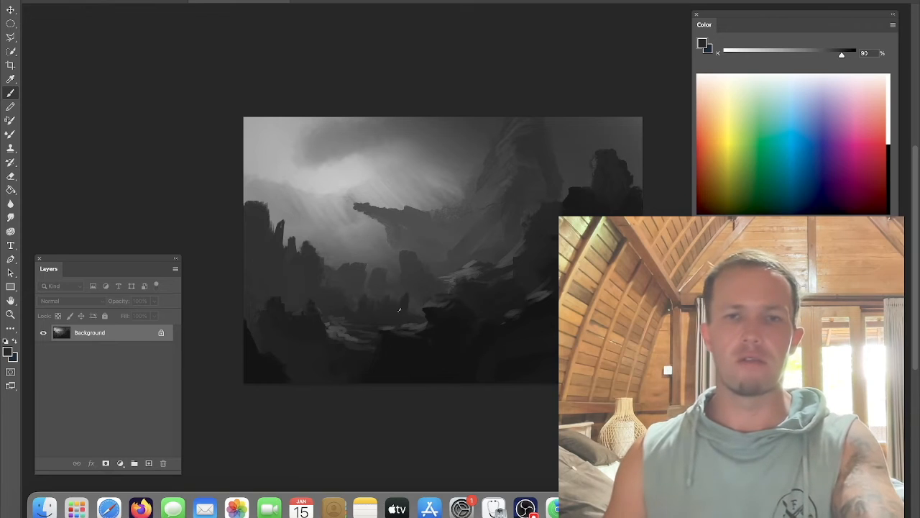
alt+click(470, 265)
drag(823, 54, 799, 55)
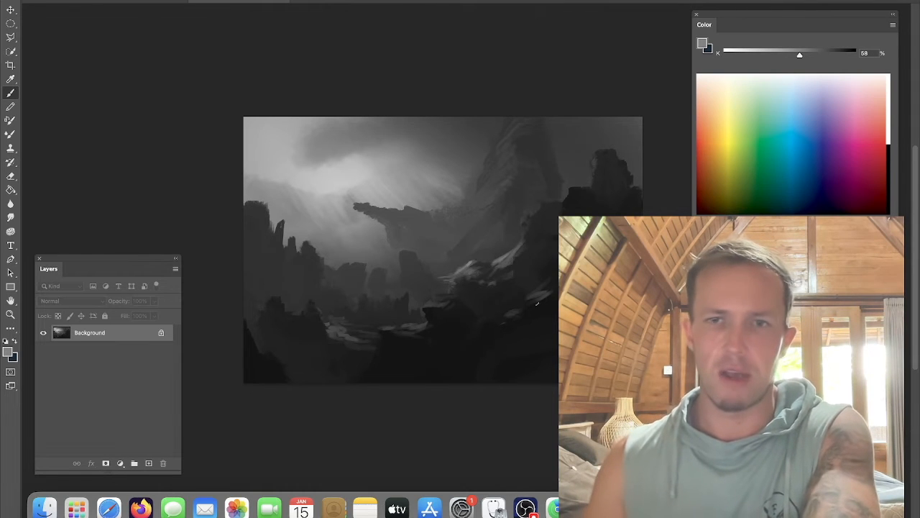
drag(552, 293, 536, 304)
alt+click(550, 310)
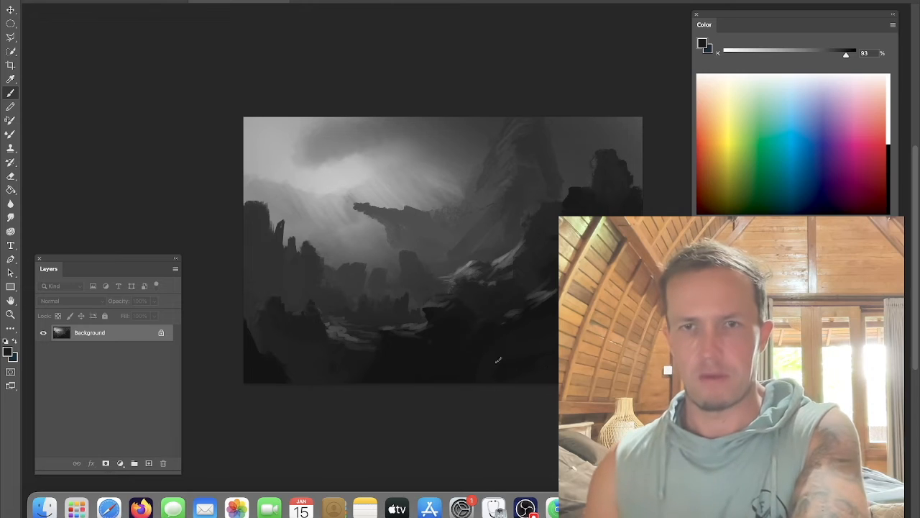
alt+click(467, 363)
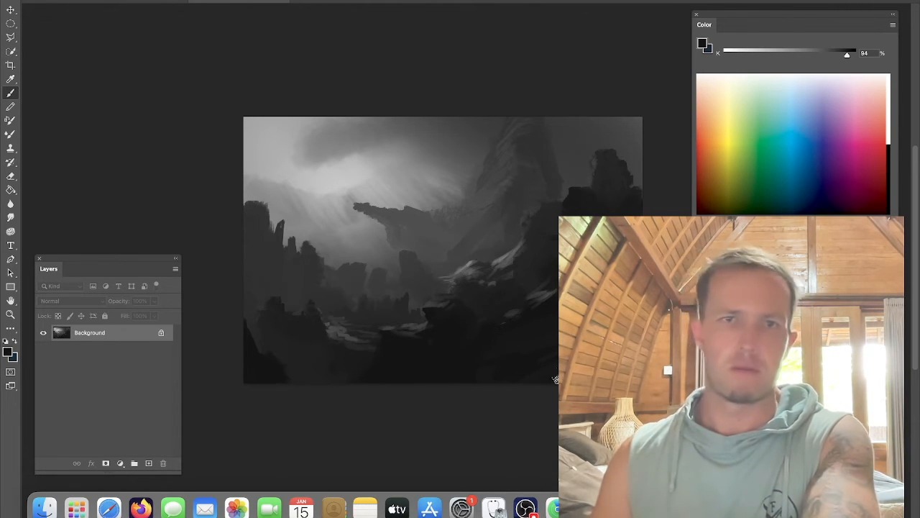
Step: Return to the painting and brighten swirling clouds in the upper-left sky
click(524, 508)
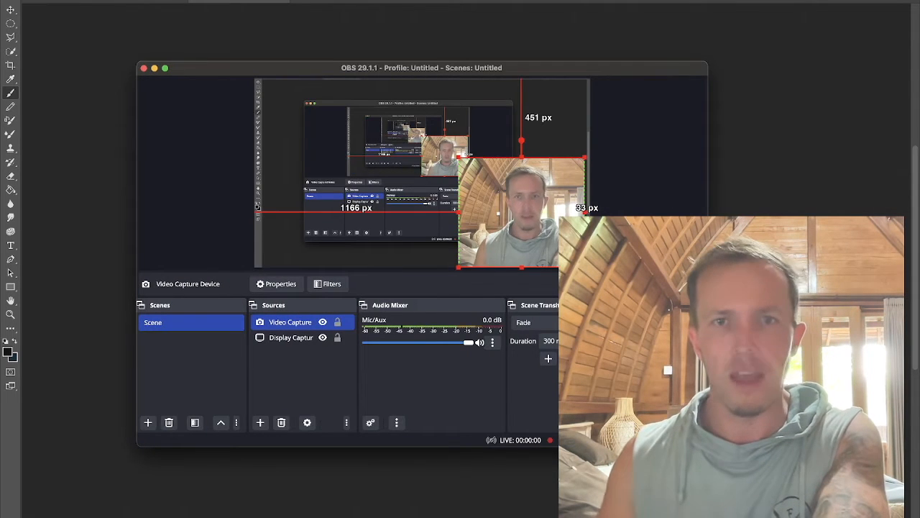
click(249, 44)
alt+click(332, 138)
drag(273, 127, 251, 143)
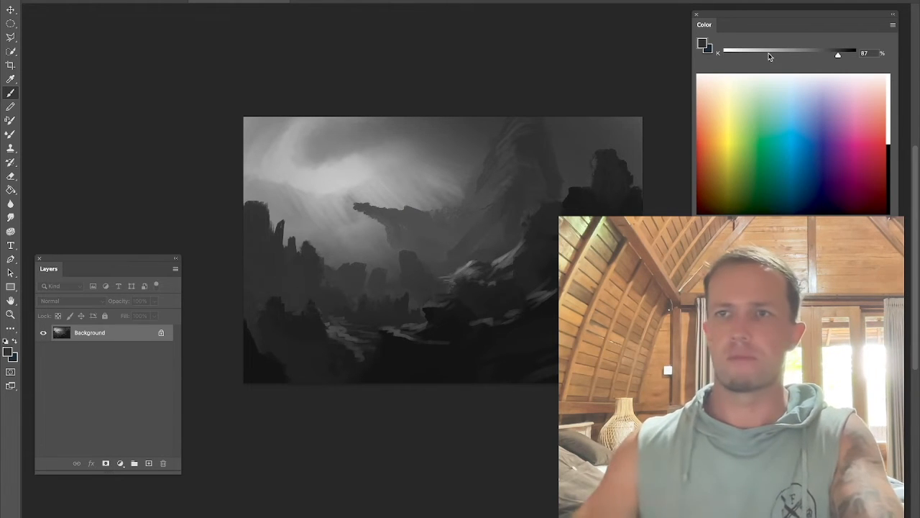
Step: Open the daarken brushes set, select M@_Rock_Brush_01 at 414 px and stamp rock texture on the left cliffs
right_click(448, 176)
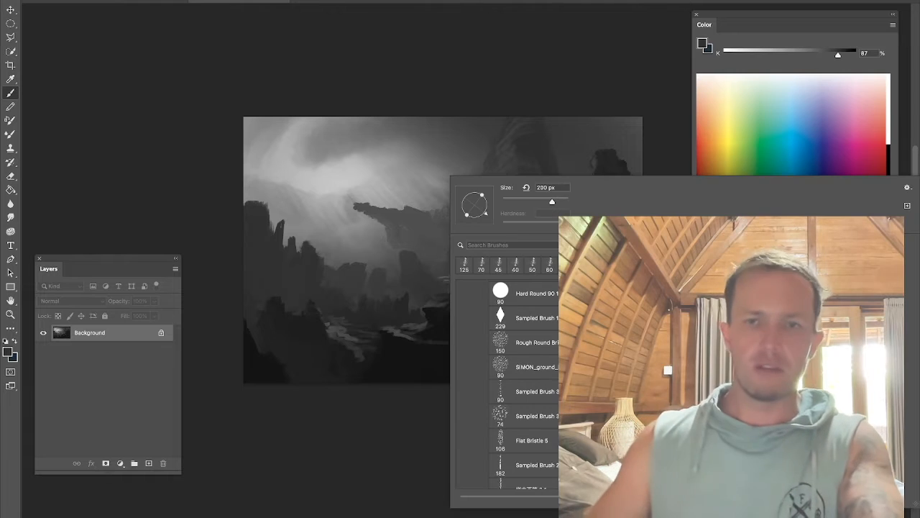
scroll(503, 388, down, 5)
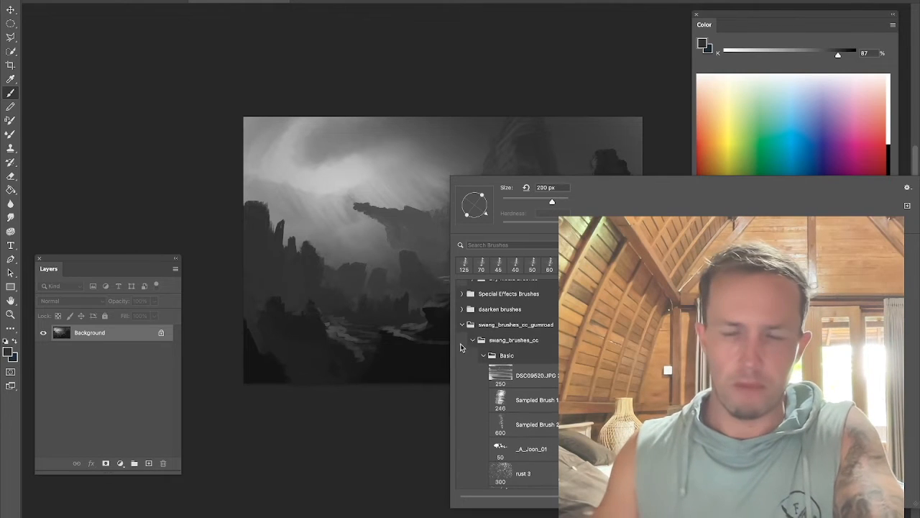
click(471, 329)
click(509, 311)
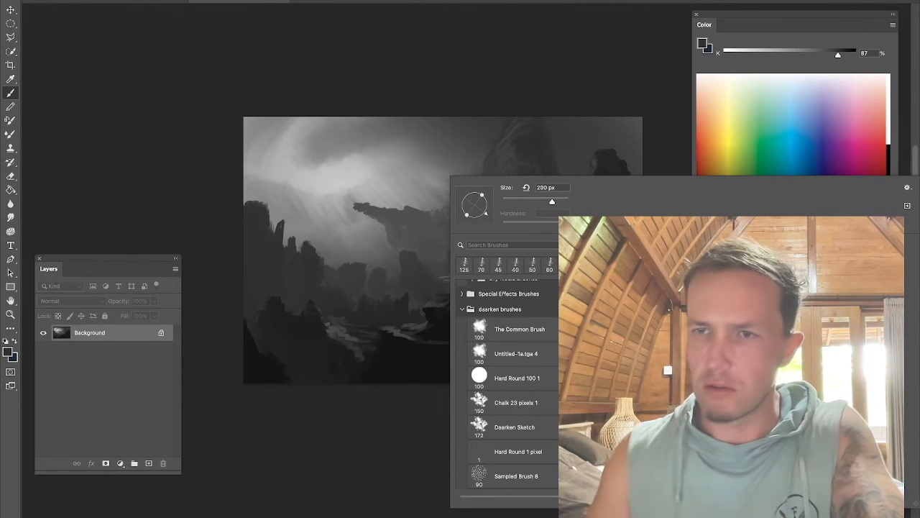
scroll(508, 381, down, 8)
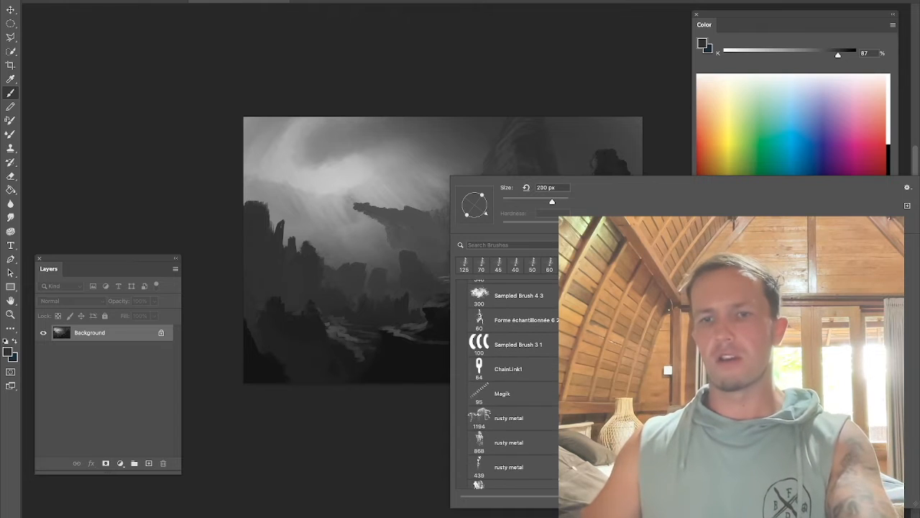
scroll(509, 381, down, 10)
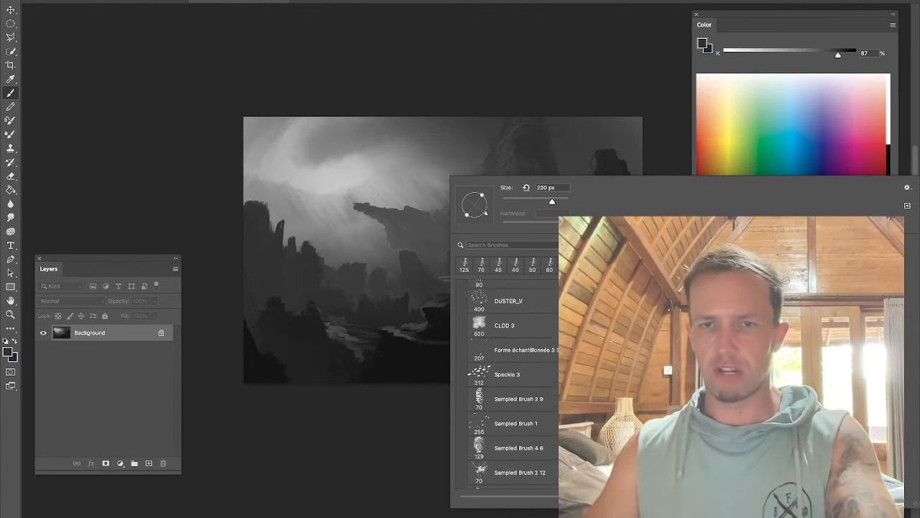
scroll(509, 381, down, 10)
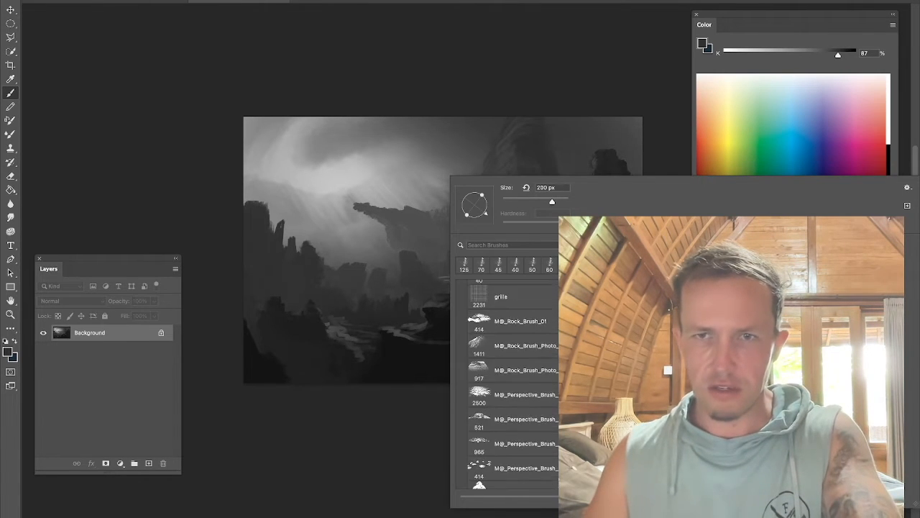
click(512, 321)
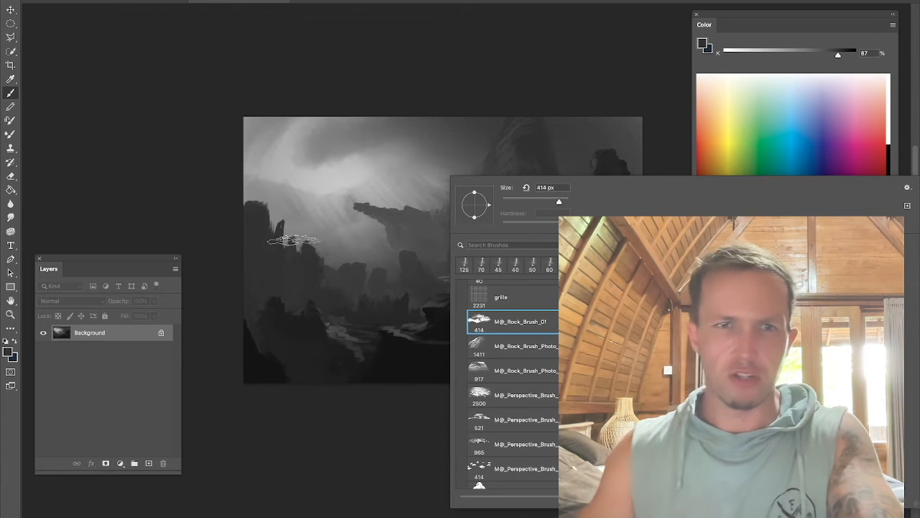
alt+click(292, 254)
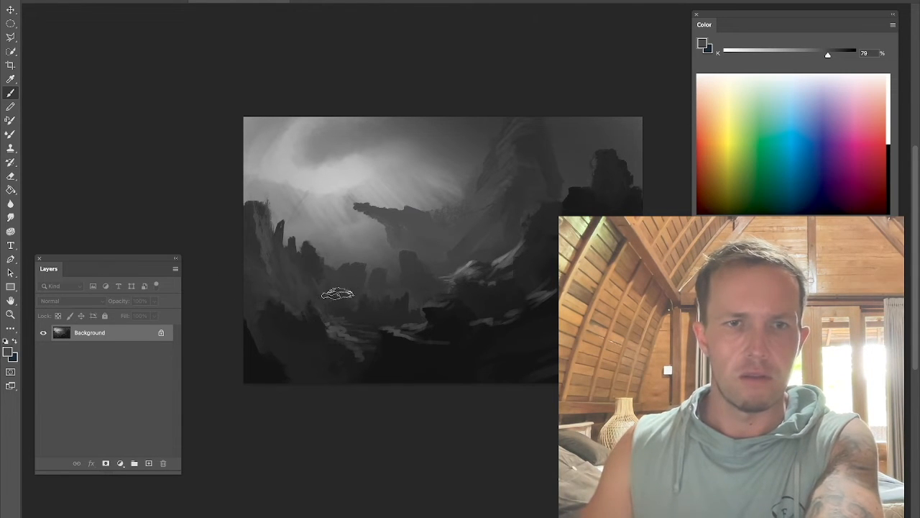
Step: Sample dark grey and stamp rock texture onto the bottom-right foreground rocks
alt+click(557, 349)
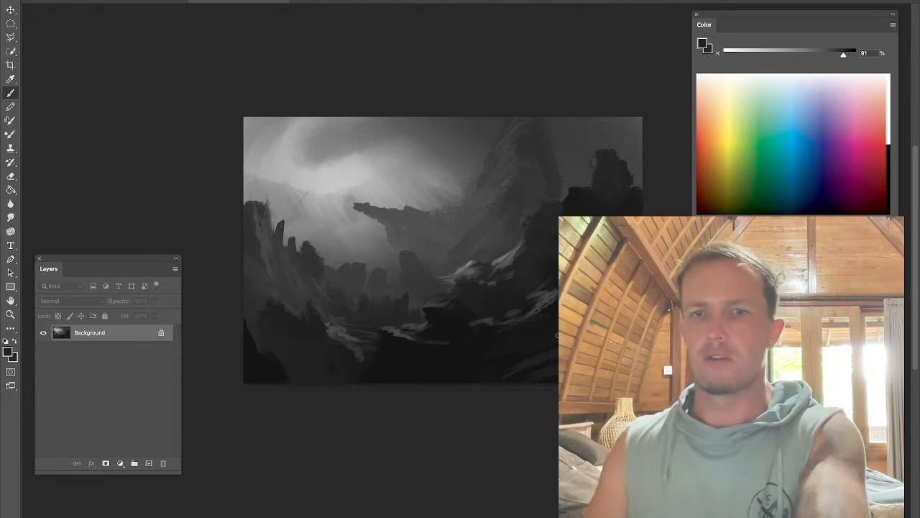
alt+click(460, 359)
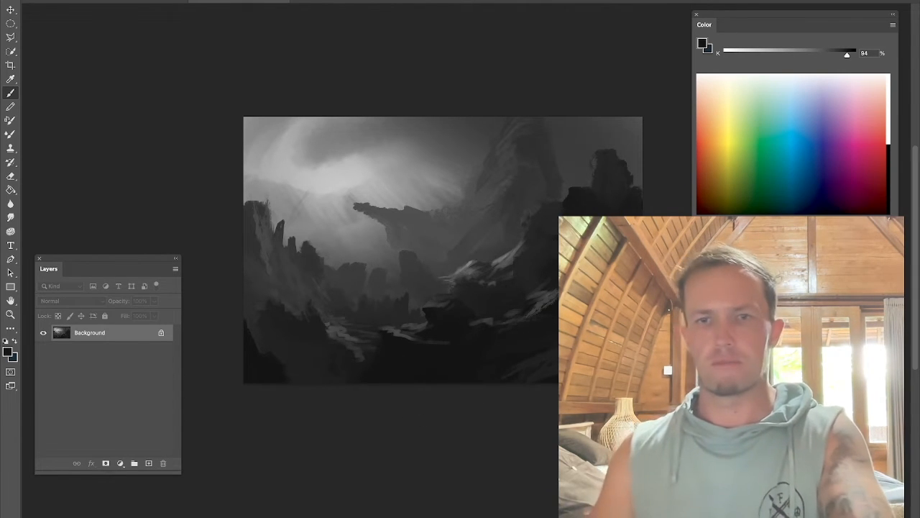
alt+click(551, 343)
alt+click(549, 339)
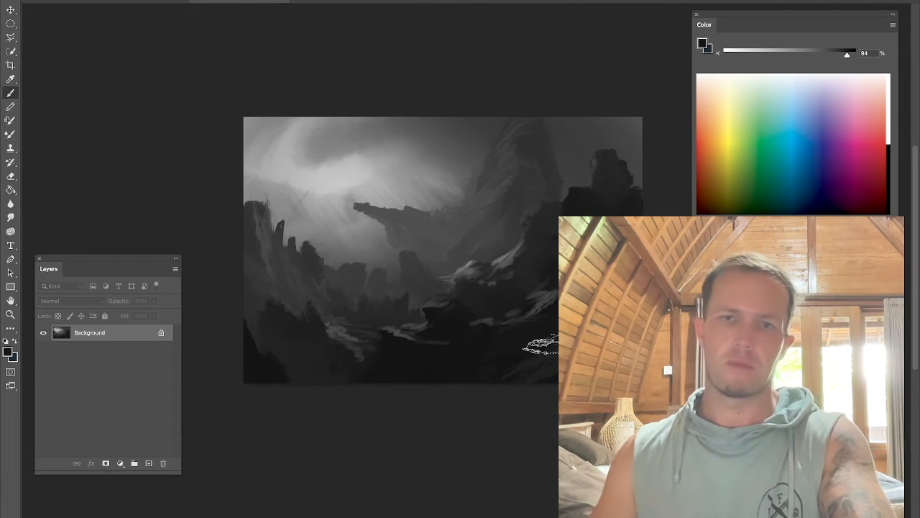
Step: Stamp more rock texture onto the right-side foreground rocks and the upper-right cliffs
alt+click(535, 351)
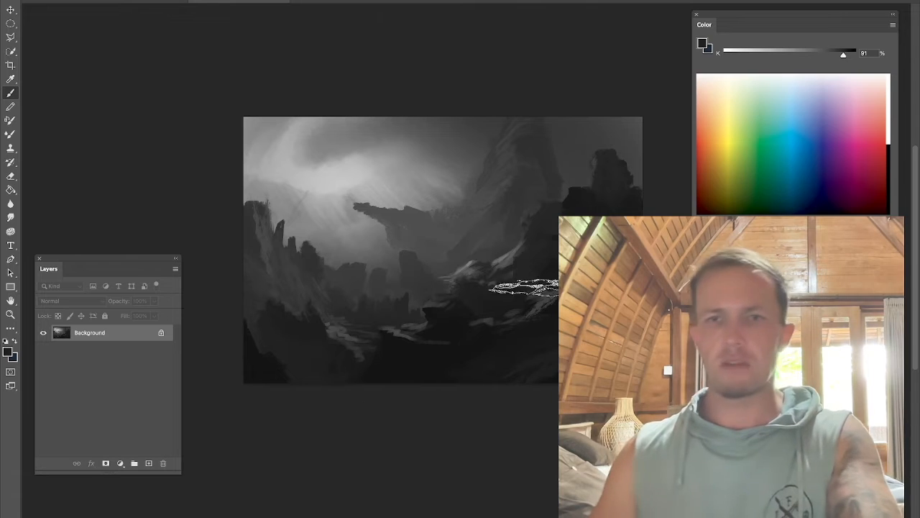
alt+click(550, 320)
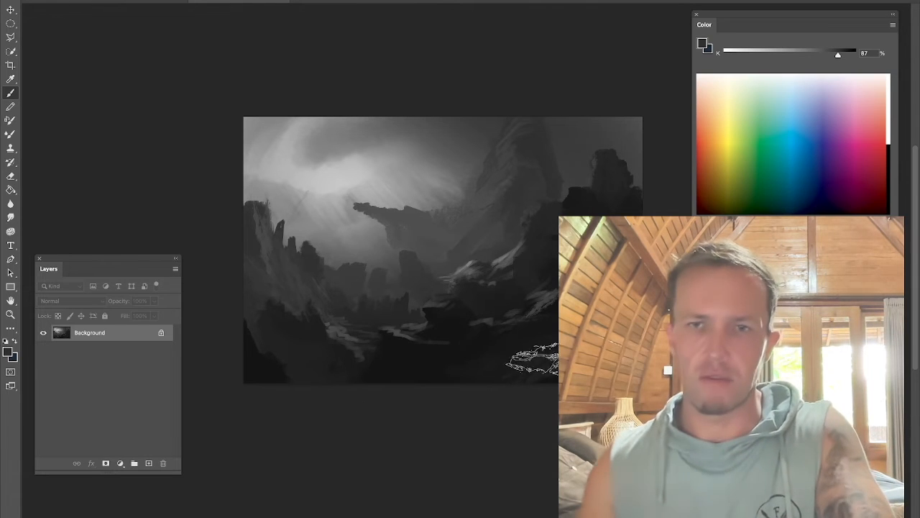
alt+click(625, 228)
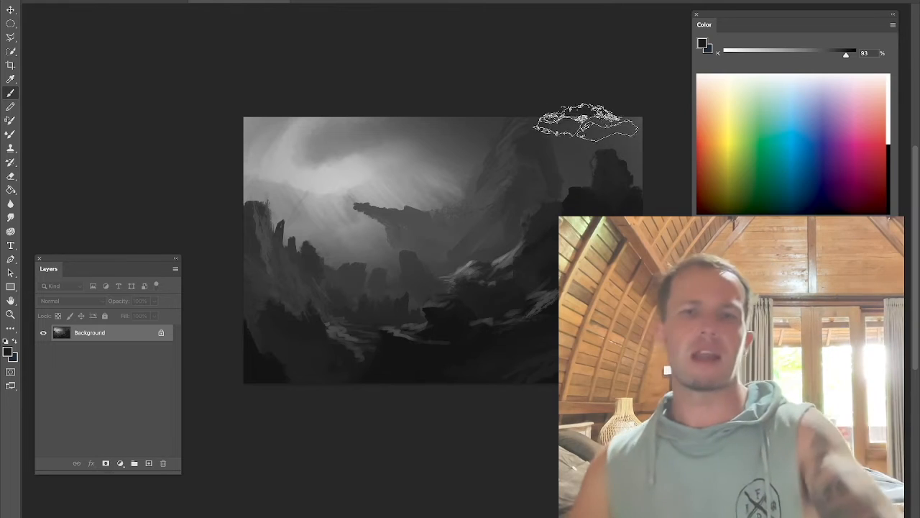
alt+click(543, 222)
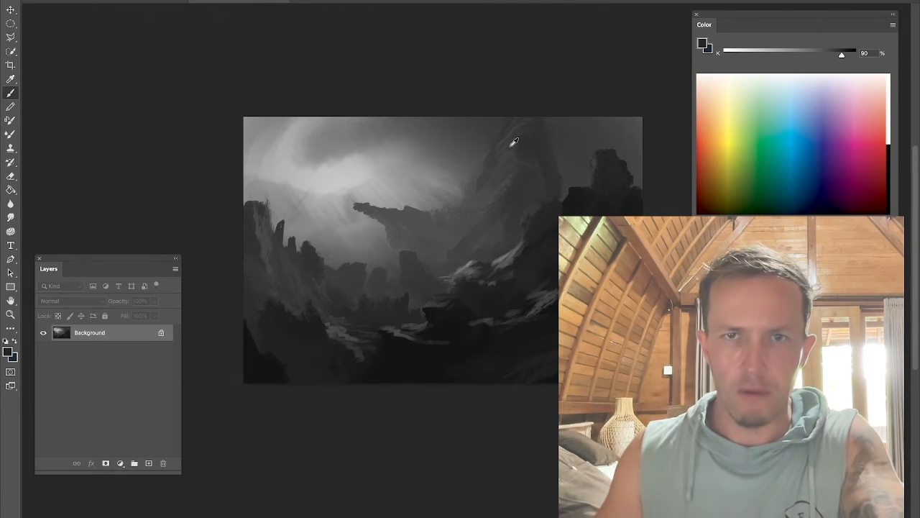
alt+click(413, 178)
drag(457, 244, 509, 145)
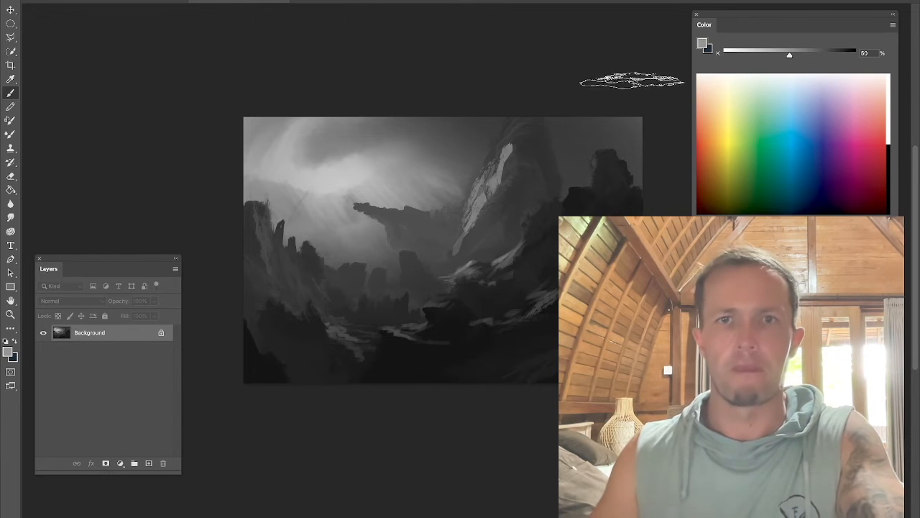
key(ctrl+z)
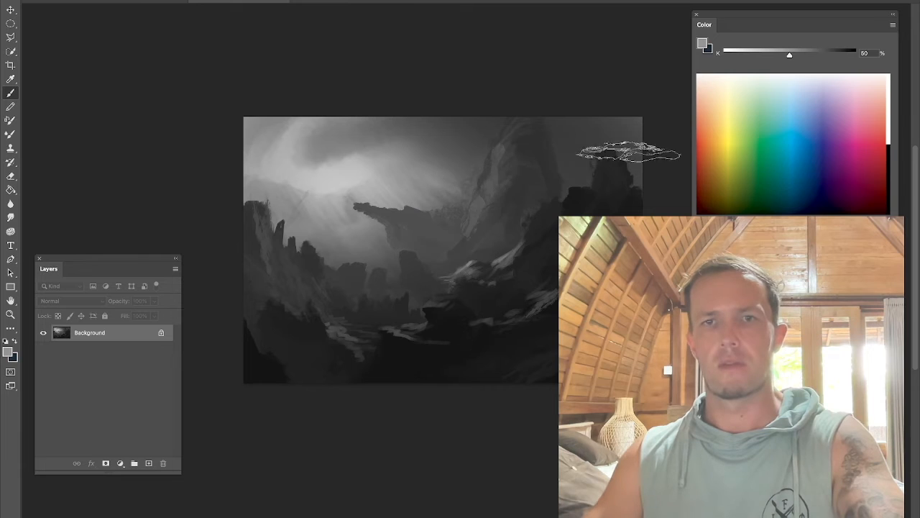
Step: Stamp rock texture onto the central valley rocks
alt+click(371, 249)
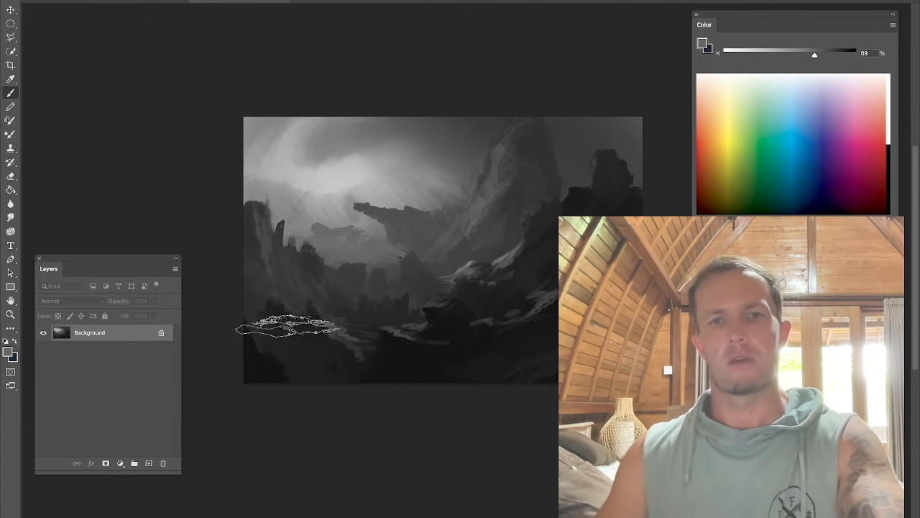
key(shift+b)
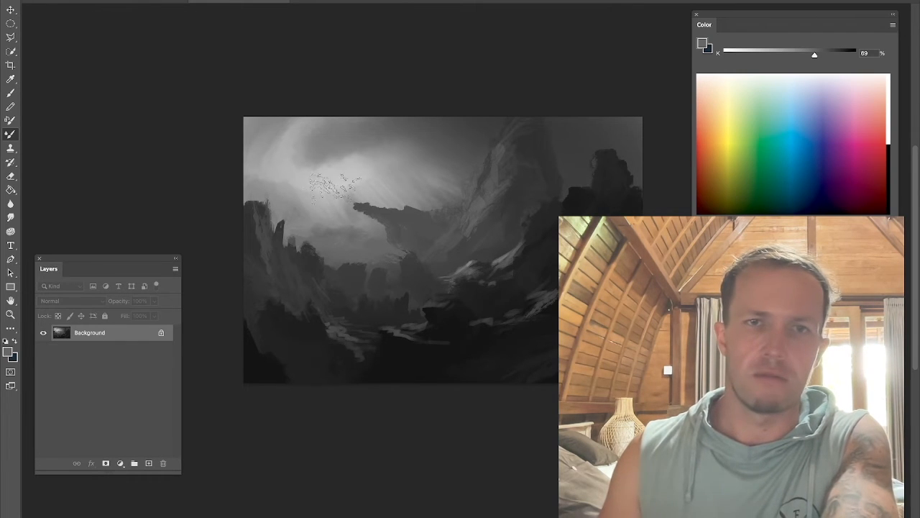
key(b)
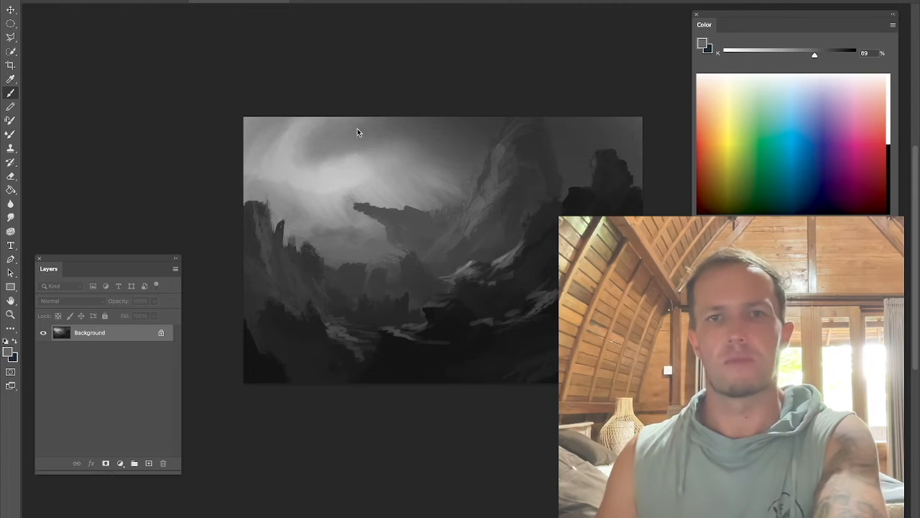
Step: Open the swang_brushes_cc Soft brush folder and select the Inca_Trail_Day_2_1.jpg 3 cloud brush
right_click(372, 127)
scroll(467, 334, up, 15)
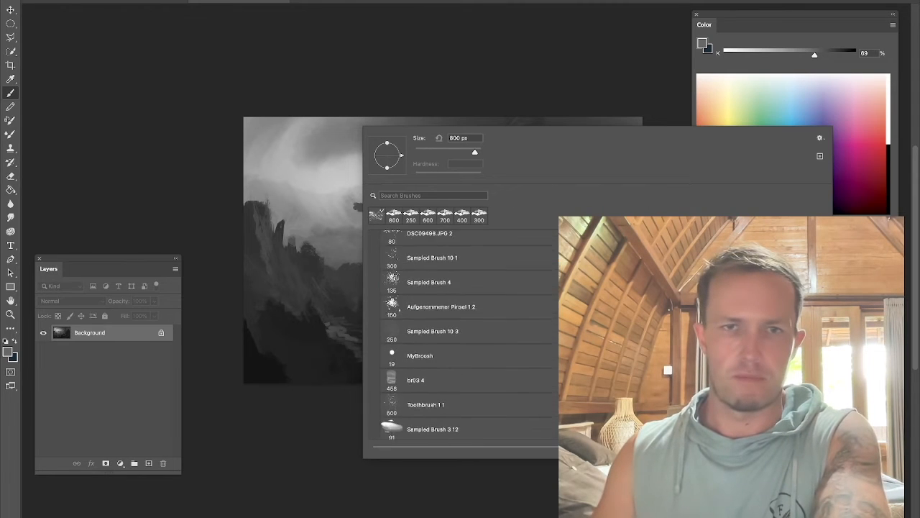
click(380, 321)
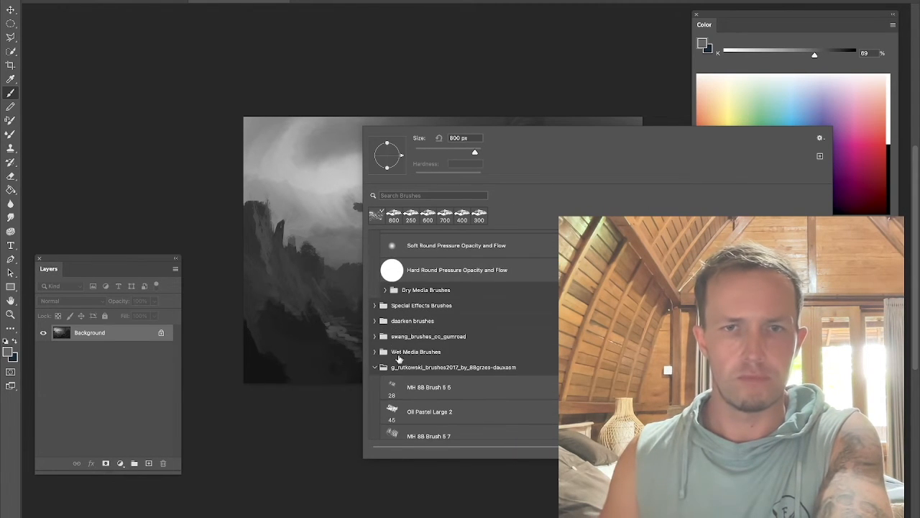
click(374, 337)
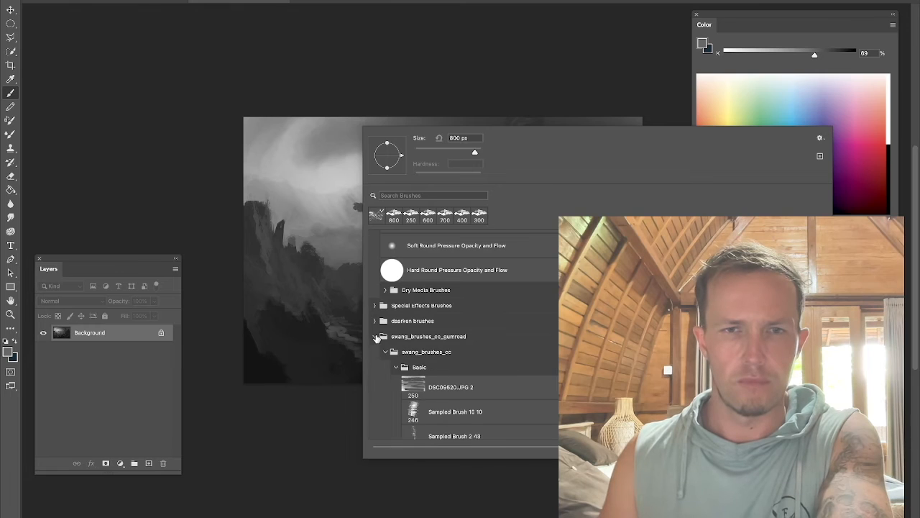
click(395, 367)
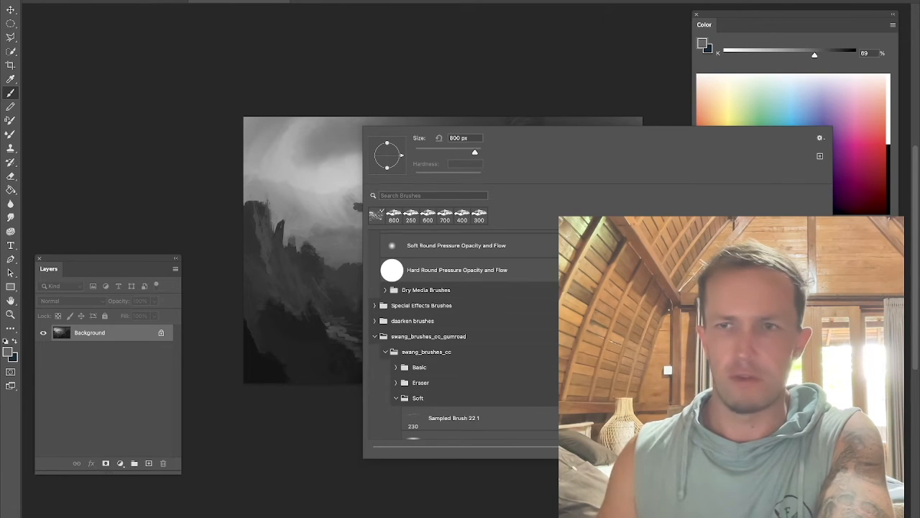
scroll(550, 325, down, 8)
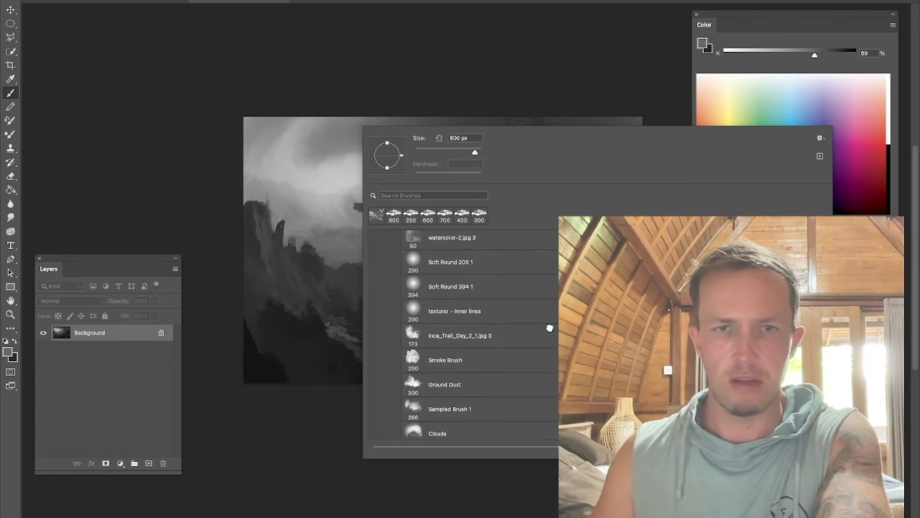
click(549, 333)
Step: Paint dark cloud masses across the upper sky with the cloud brush, enlarging the brush
alt+click(339, 130)
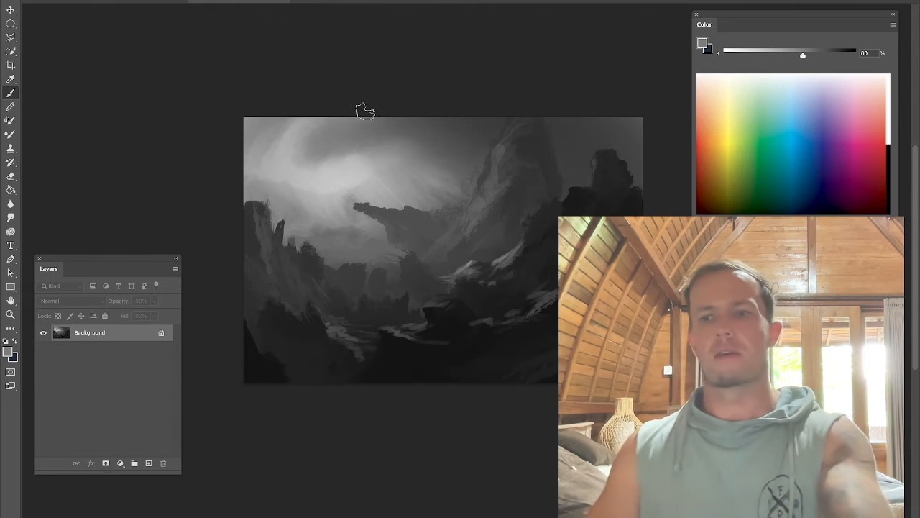
mouse_move(388, 128)
mouse_down()
mouse_move(363, 125)
mouse_move(350, 163)
mouse_up()
key(bracketright)
key(bracketright)
key(bracketright)
alt+click(426, 122)
mouse_move(379, 126)
mouse_down()
mouse_move(385, 142)
mouse_move(428, 162)
mouse_move(381, 169)
mouse_up()
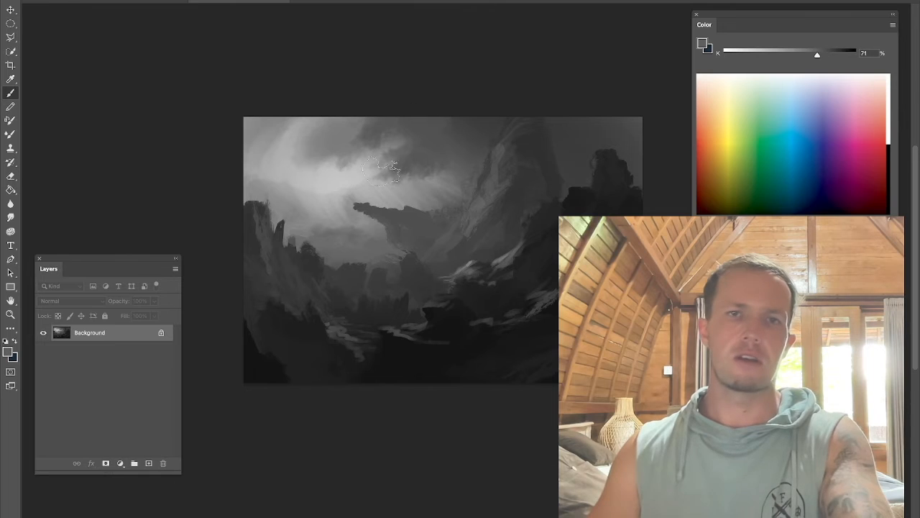
Step: Sample lighter and darker greys and stamp cloud shapes across the sky and the right side
alt+click(298, 206)
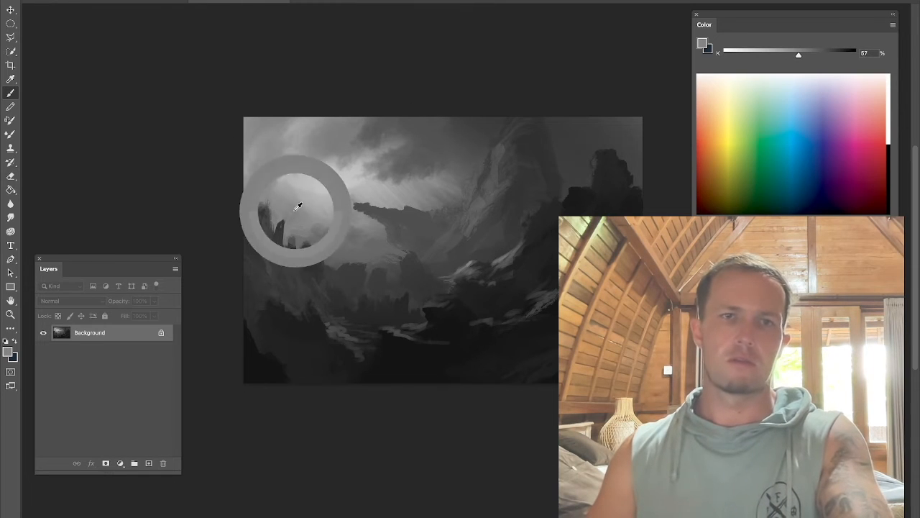
alt+click(343, 180)
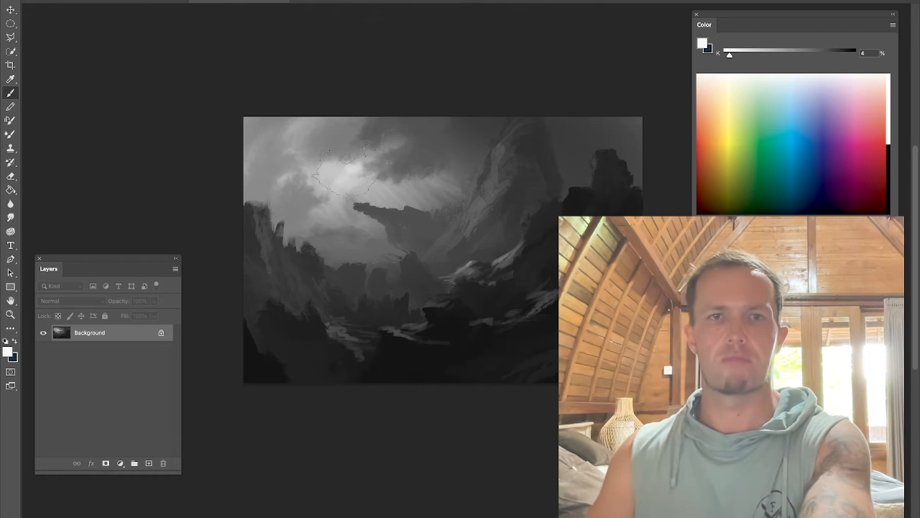
alt+click(370, 140)
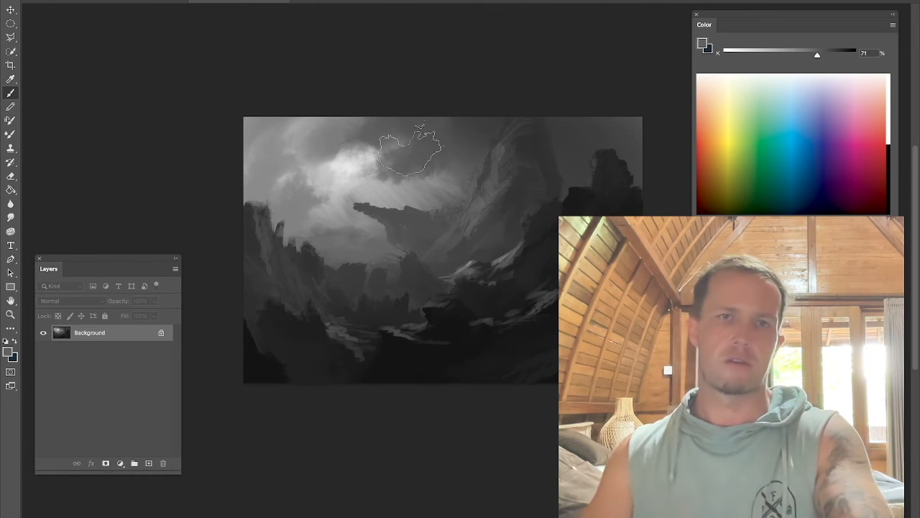
alt+click(451, 128)
drag(404, 138, 300, 150)
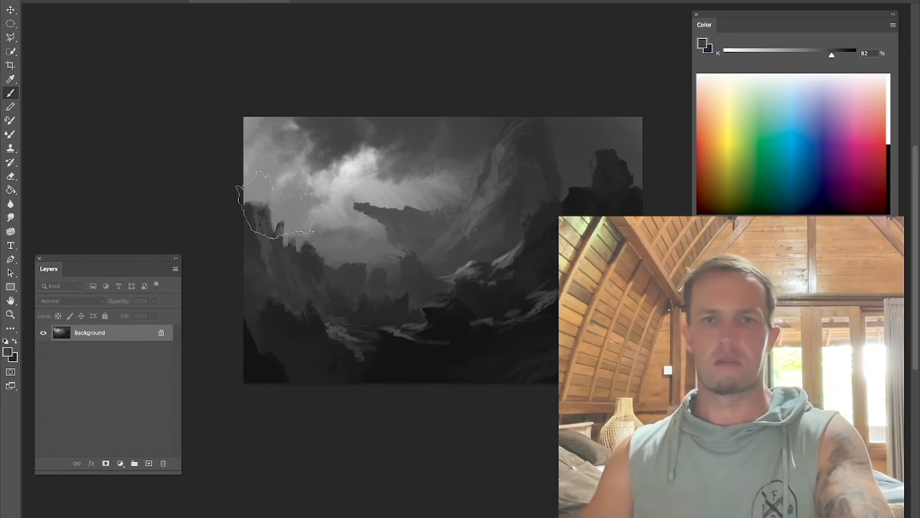
alt+click(287, 207)
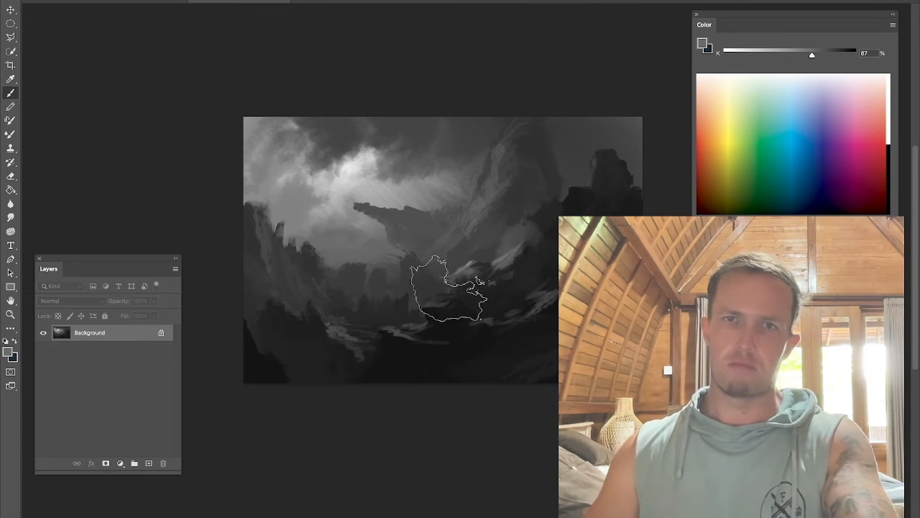
alt+click(437, 126)
alt+click(619, 168)
mouse_move(621, 129)
mouse_down()
mouse_move(616, 139)
mouse_move(636, 158)
mouse_up()
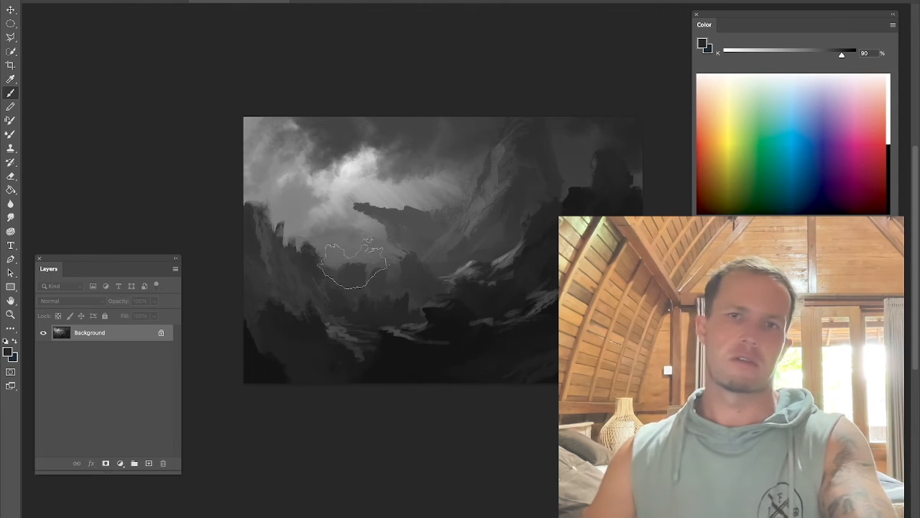
alt+click(397, 372)
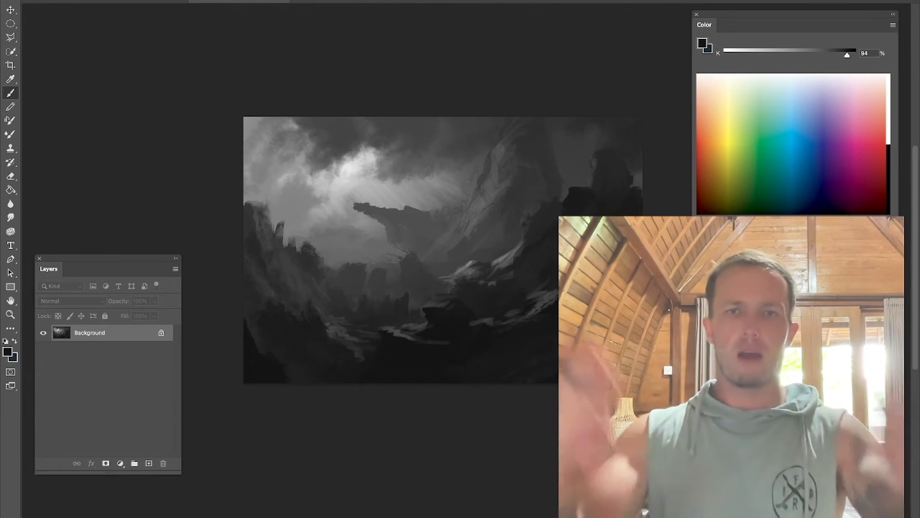
Step: Flip the canvas horizontally and add a new empty layer
key(h)
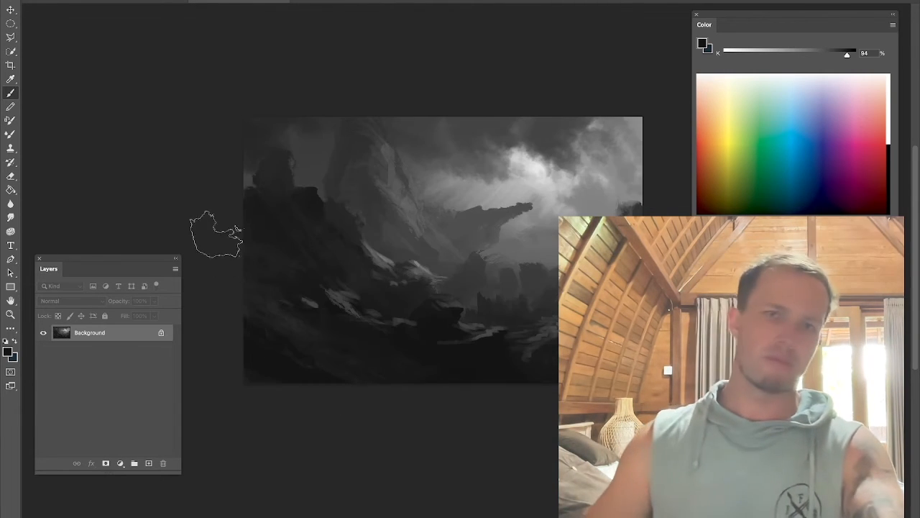
click(149, 464)
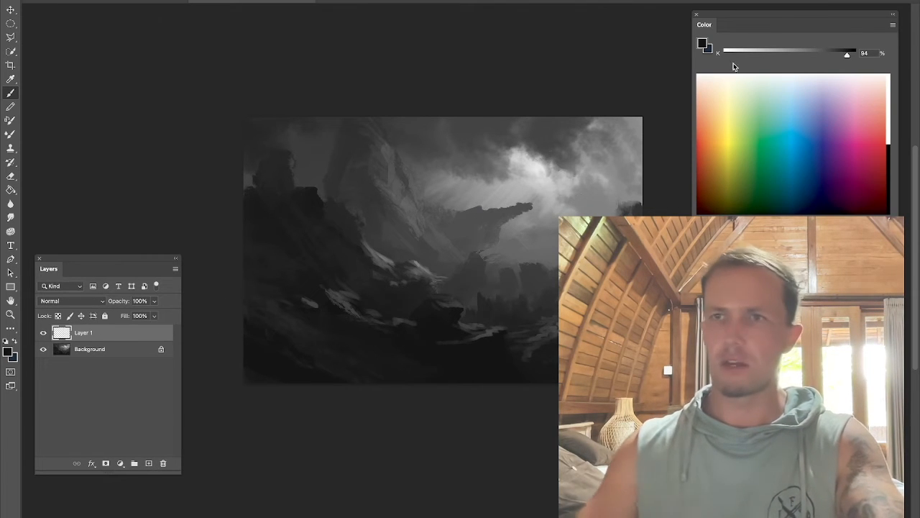
Step: Switch the color panel to Hue Cube and pick the Soft Round Pressure Opacity brush at 700 px
click(891, 26)
click(805, 32)
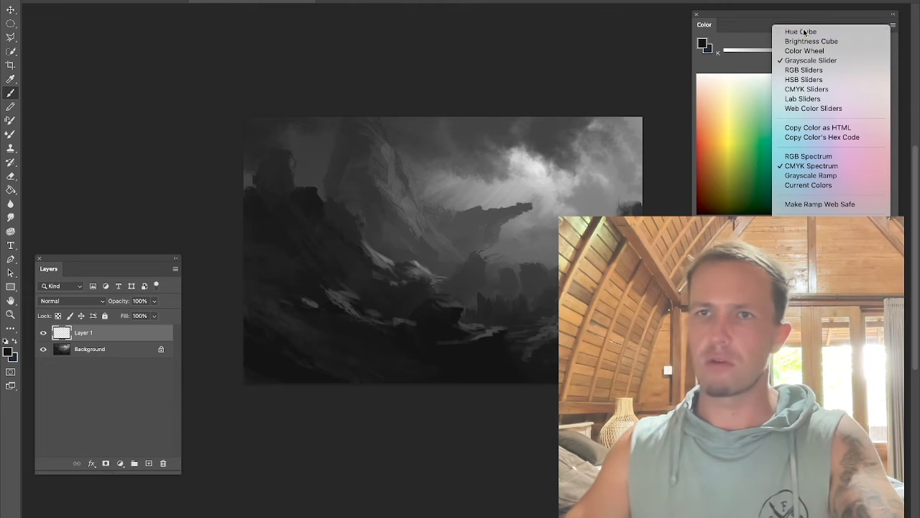
right_click(437, 200)
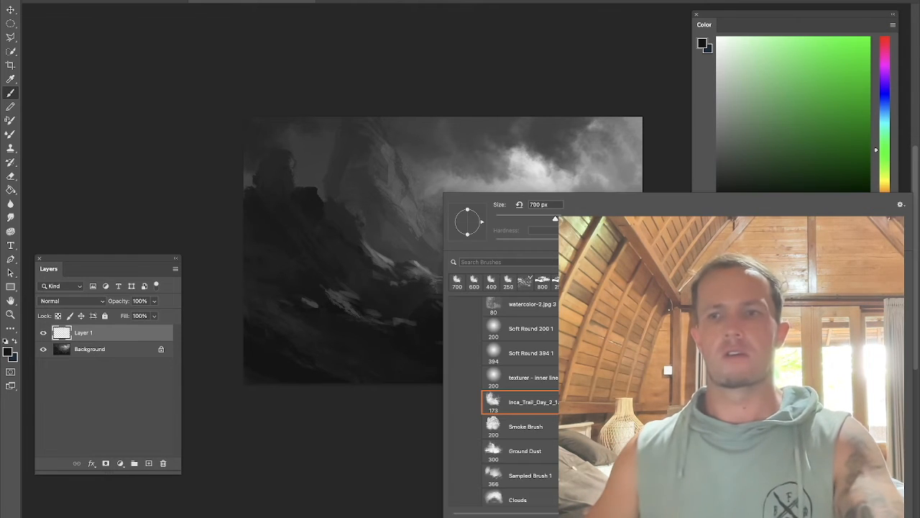
scroll(518, 374, up, 10)
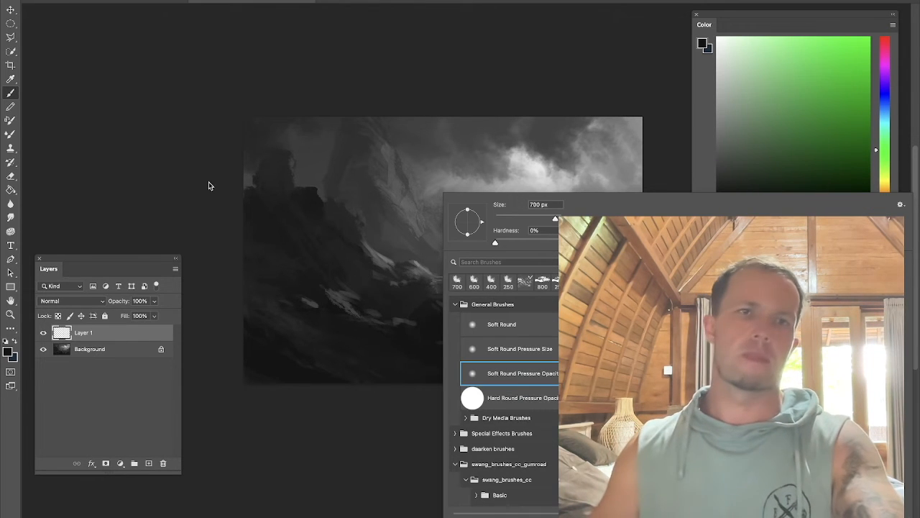
click(341, 218)
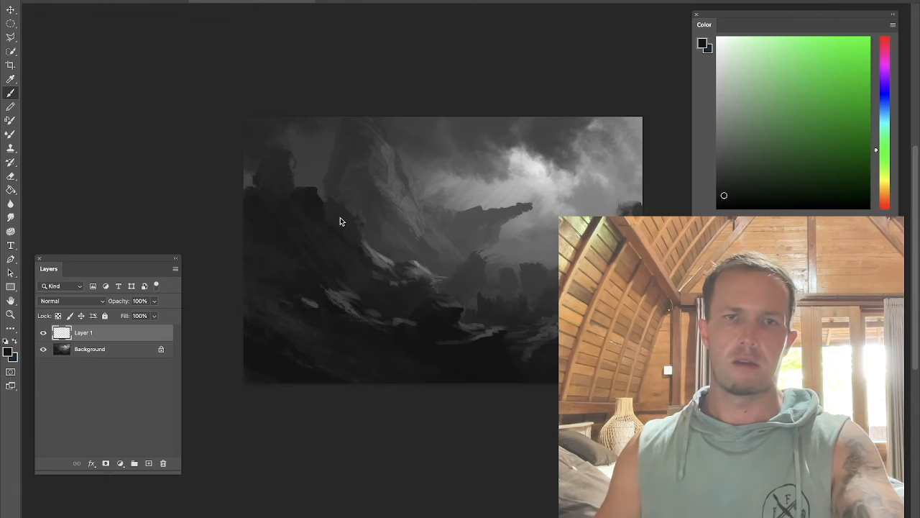
Step: Set the new layer's blend mode to Overlay
click(70, 304)
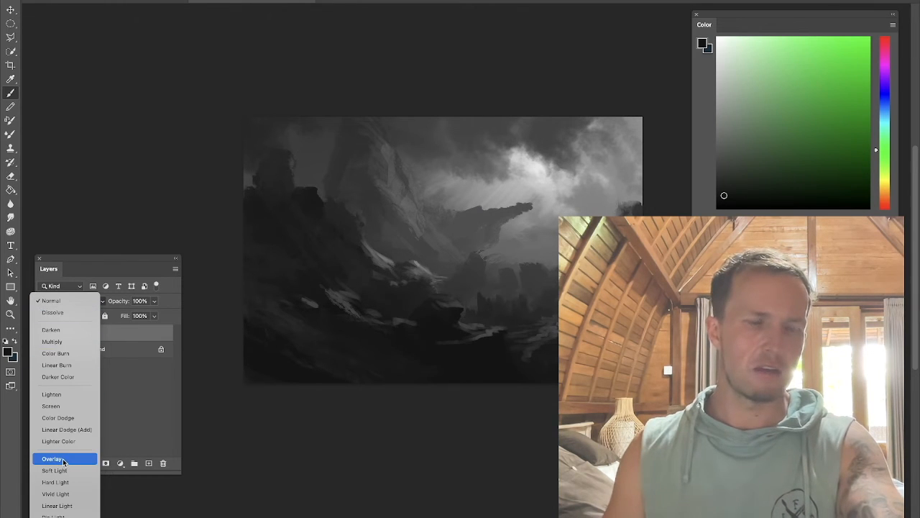
click(55, 470)
click(68, 300)
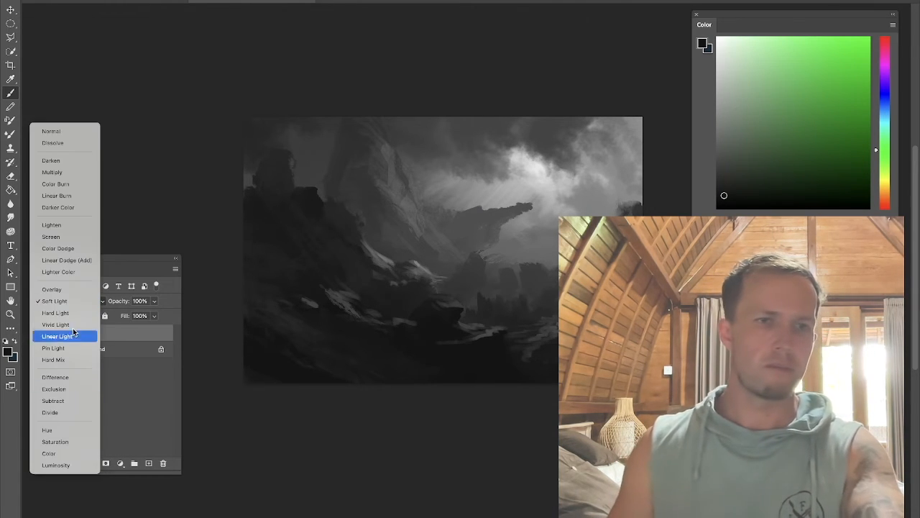
click(68, 291)
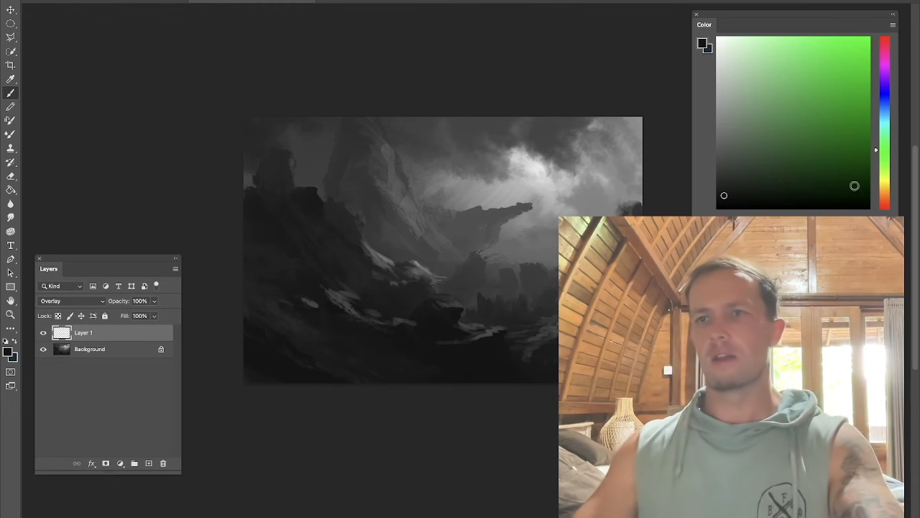
Step: Pick a warm orange-brown and paint it over the sky, mountains and valley on the overlay layer, enlarging the brush
click(886, 200)
click(783, 114)
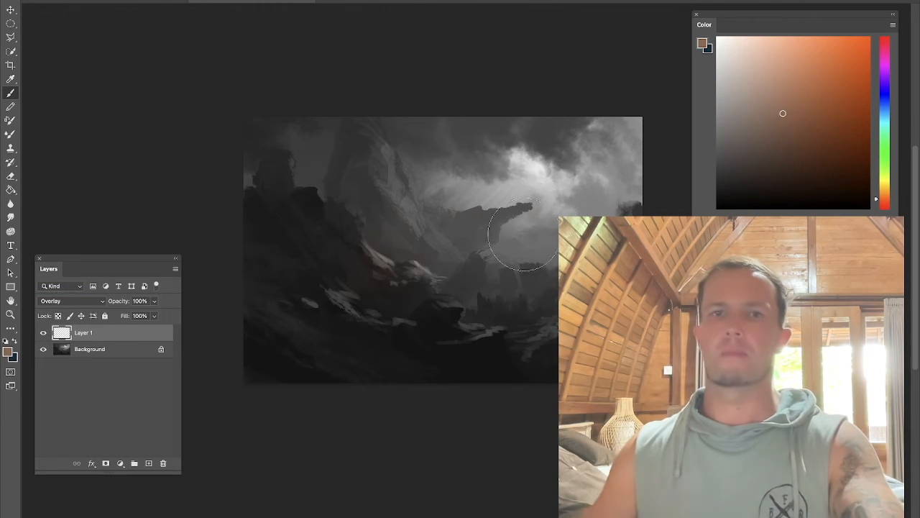
drag(441, 246, 199, 164)
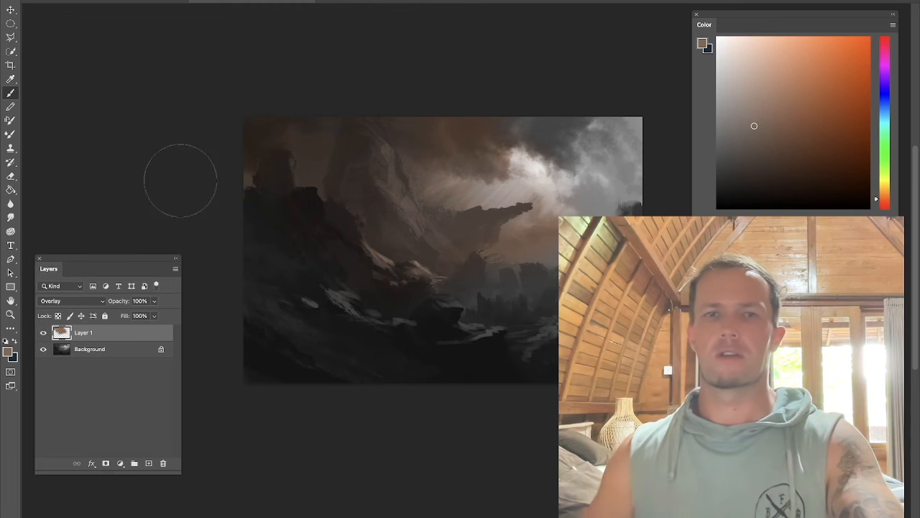
drag(501, 192, 597, 226)
key(bracketright)
key(bracketright)
mouse_move(395, 204)
mouse_down()
mouse_move(581, 252)
mouse_move(567, 315)
mouse_up()
key(bracketright)
drag(431, 300, 472, 355)
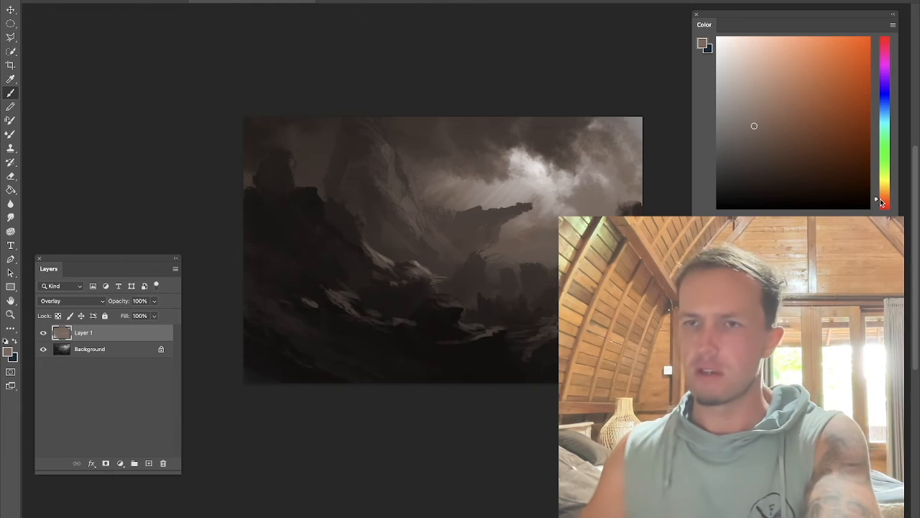
drag(884, 198, 884, 191)
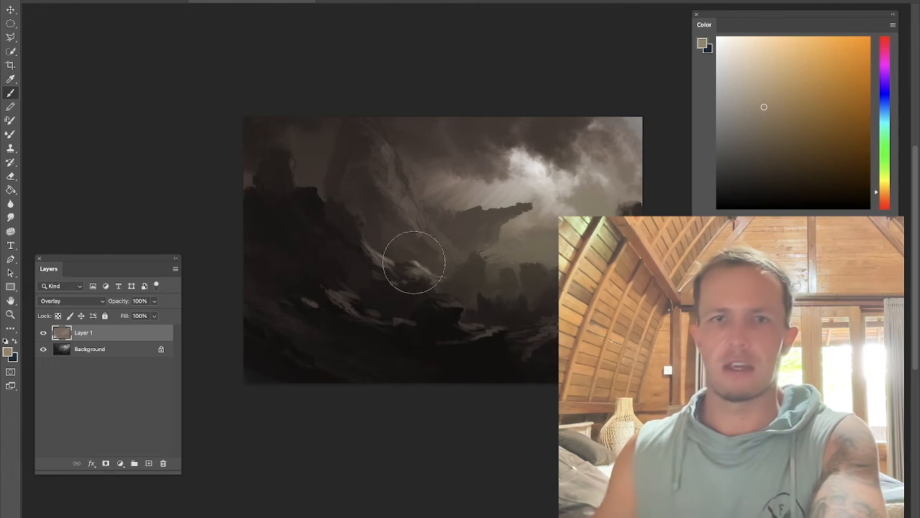
drag(579, 155, 543, 179)
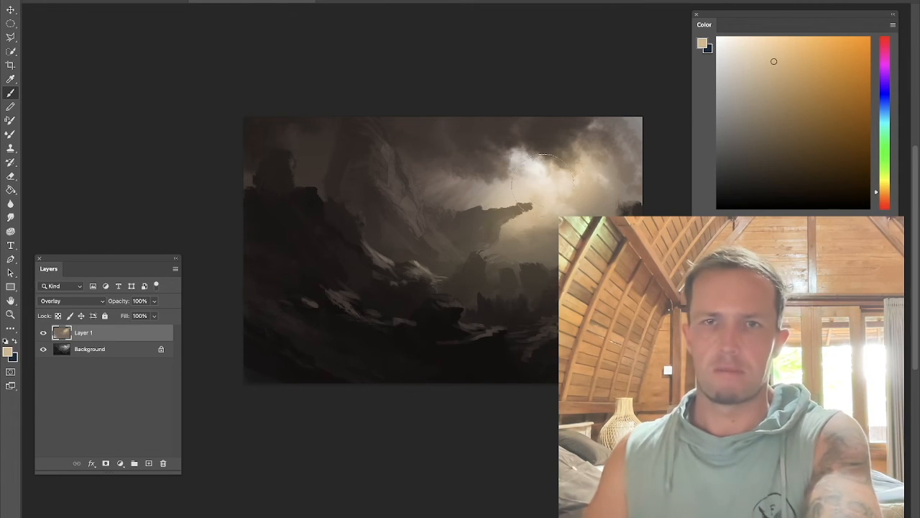
key(ctrl+z)
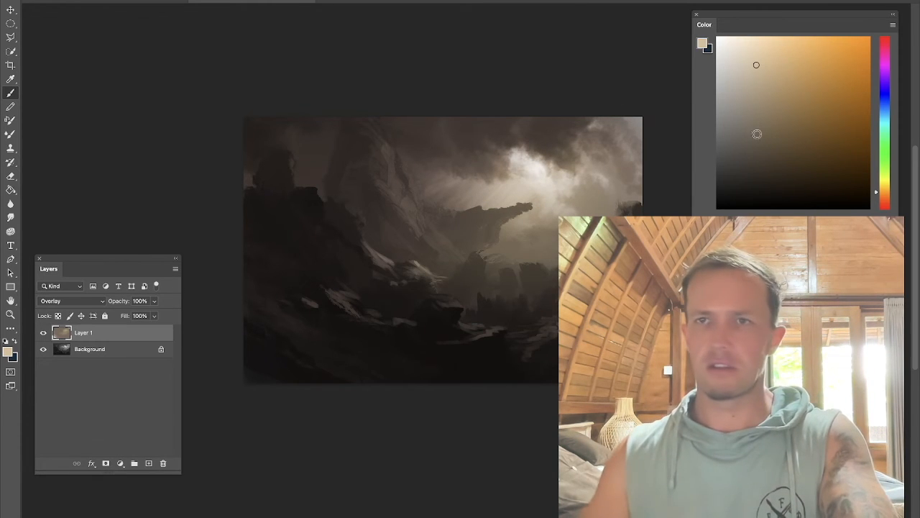
Step: Try several warm hues, settle on a light peach-orange and paint it over the mountains on the Overlay layer with a larger brush
click(883, 205)
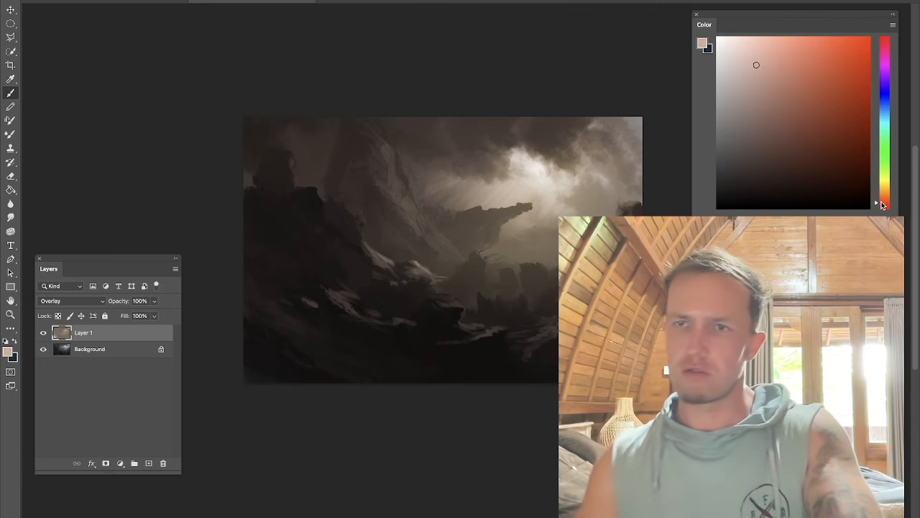
click(879, 183)
click(877, 191)
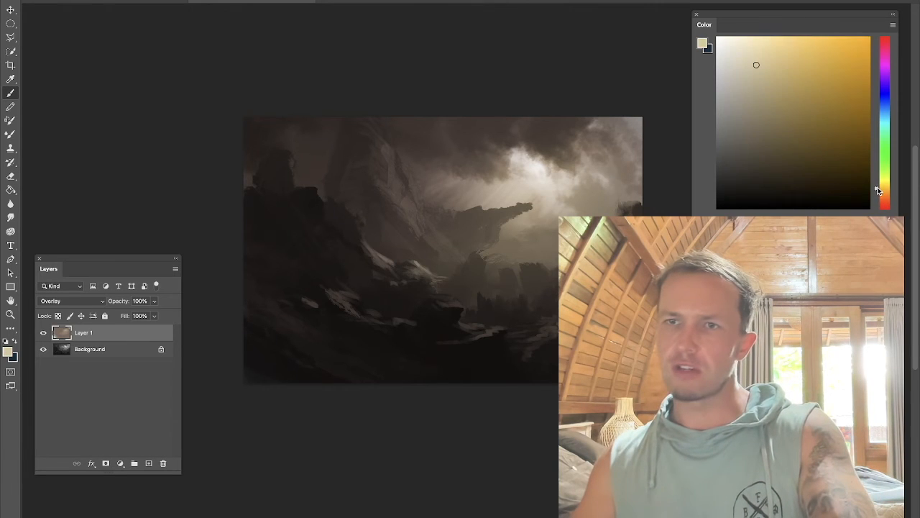
click(879, 207)
click(803, 141)
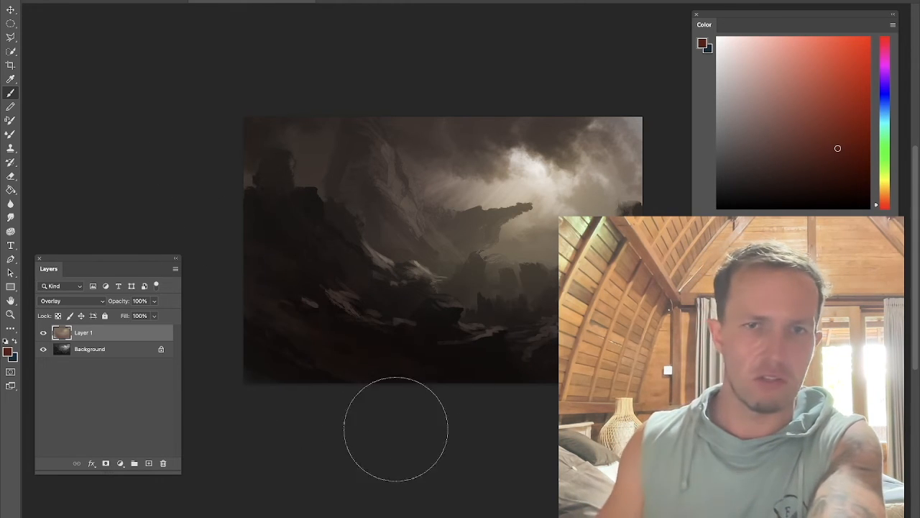
click(802, 130)
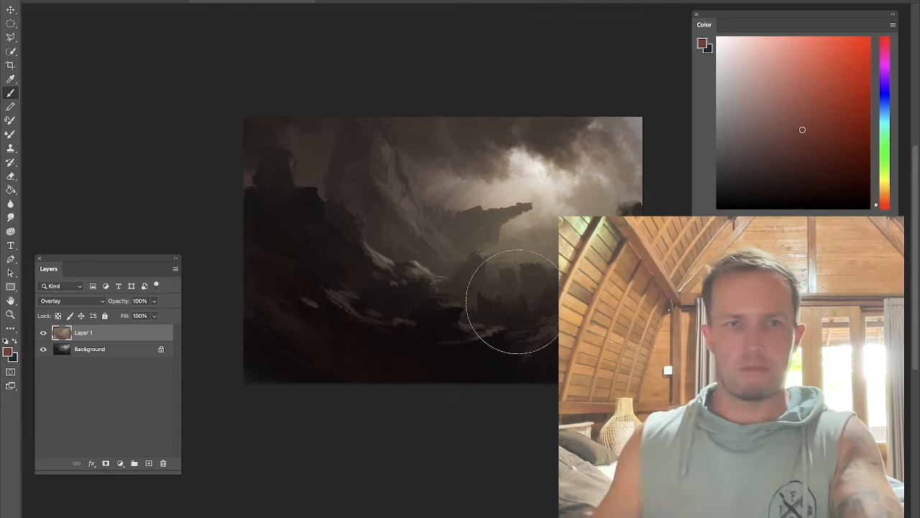
click(885, 185)
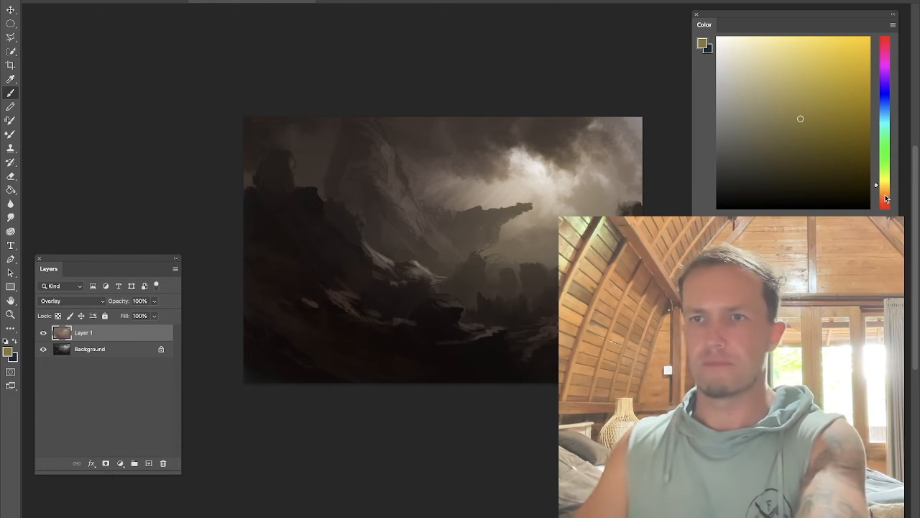
click(886, 197)
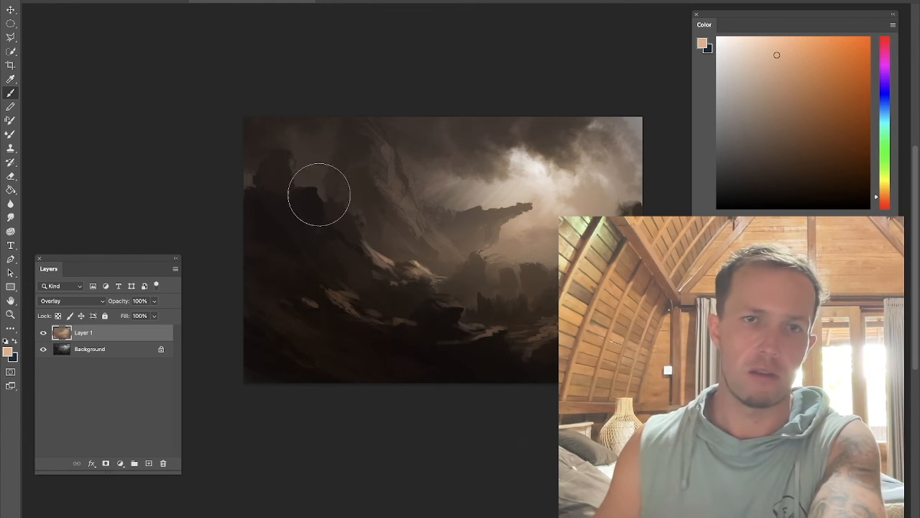
key(bracketright)
key(bracketright)
key(bracketright)
key(bracketright)
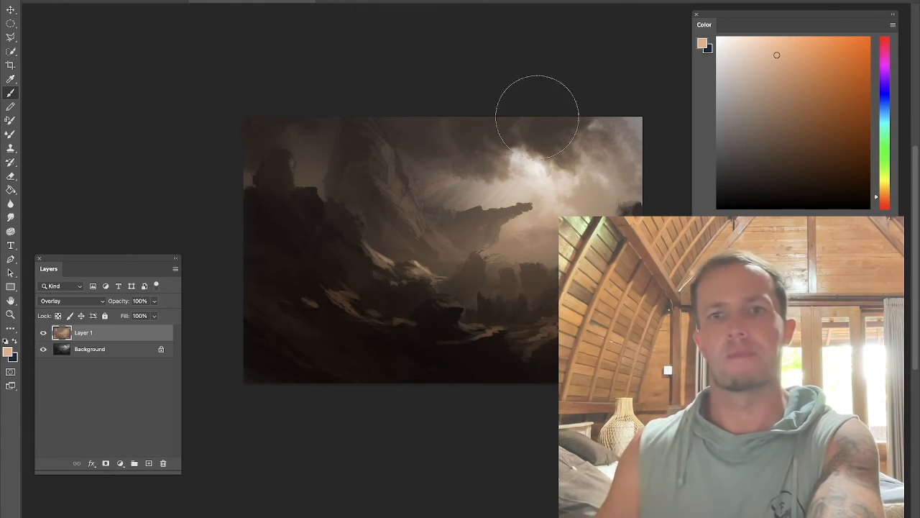
Step: Flatten the image, then add a new layer and set its blend mode to Soft Light
right_click(95, 332)
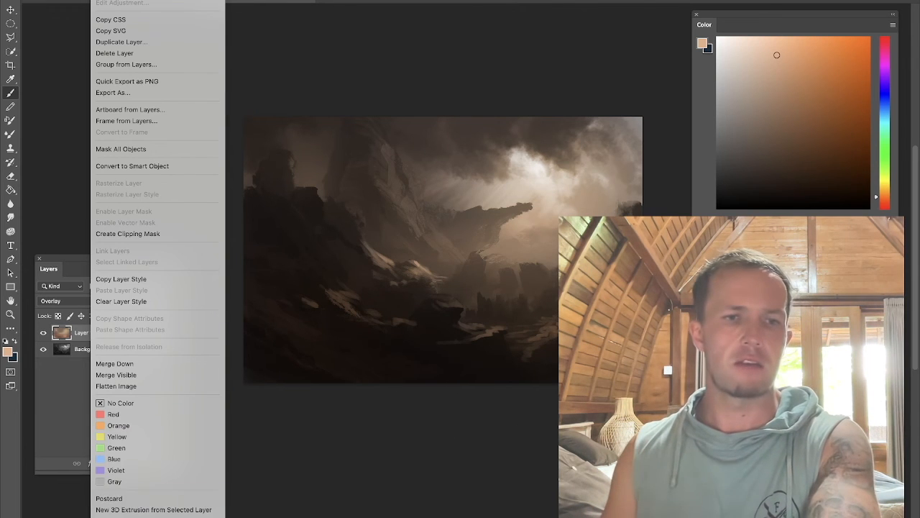
click(152, 386)
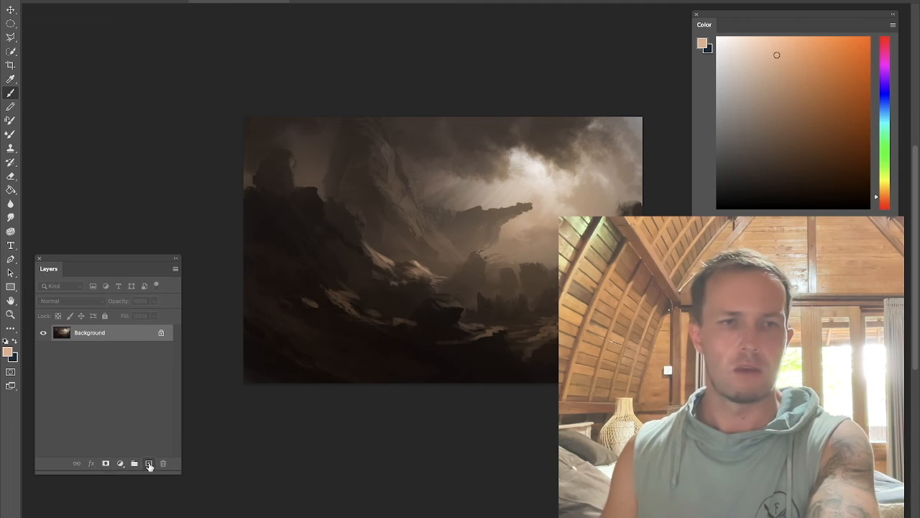
click(148, 463)
click(68, 301)
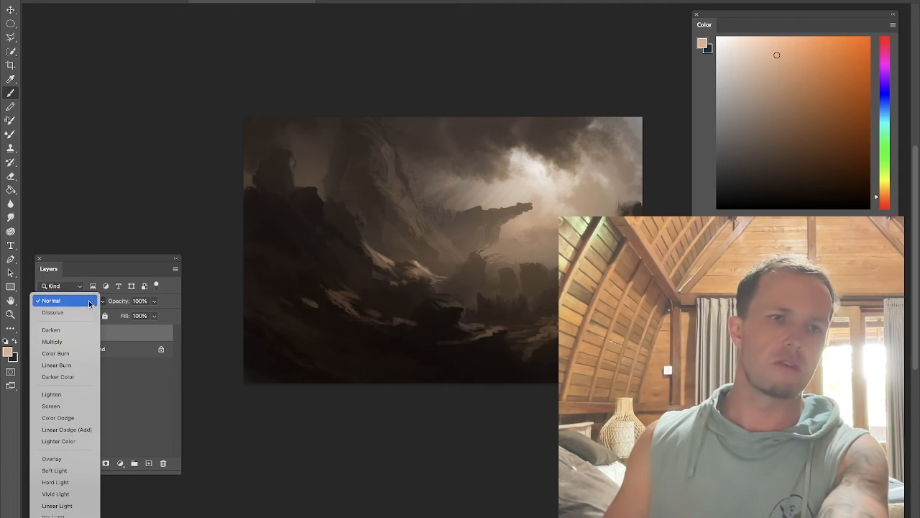
click(72, 472)
Step: Pick a reddish orange and paint it into the lower-left foreground on the Soft Light layer, shrinking the brush
alt+click(594, 191)
click(812, 73)
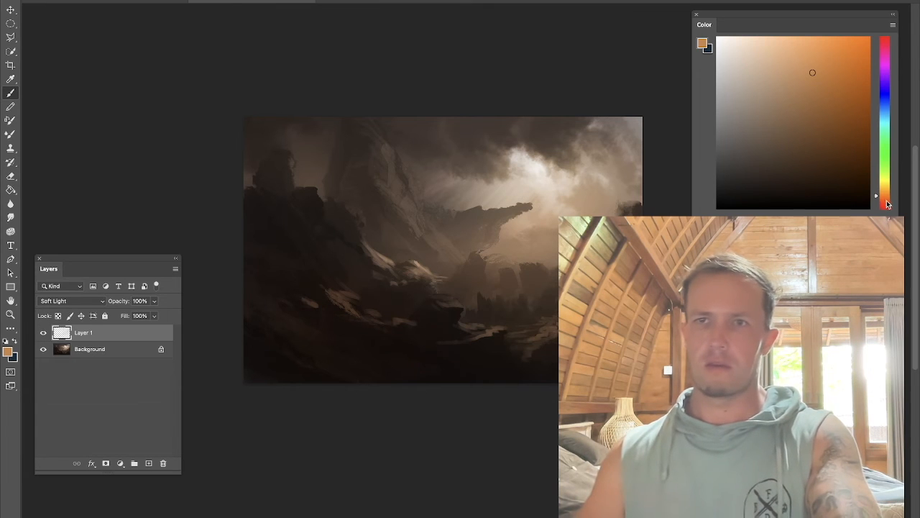
click(887, 205)
click(828, 95)
mouse_move(323, 367)
mouse_down()
mouse_move(228, 274)
mouse_move(388, 333)
mouse_move(285, 362)
mouse_up()
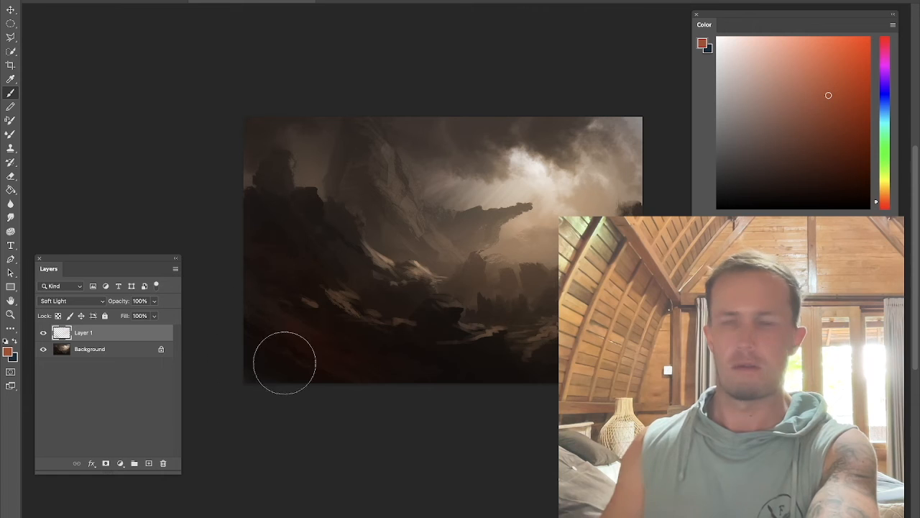
key([)
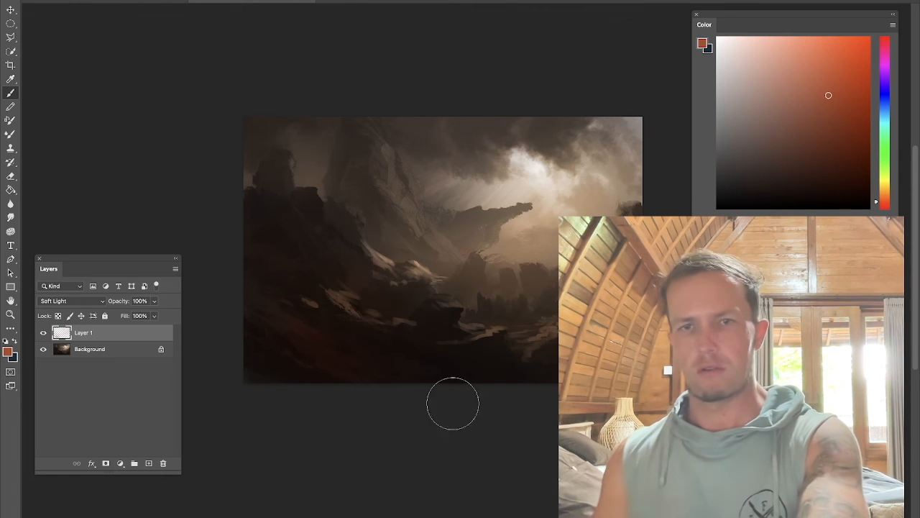
Step: Flatten the image again and switch to the Smudge tool
right_click(86, 335)
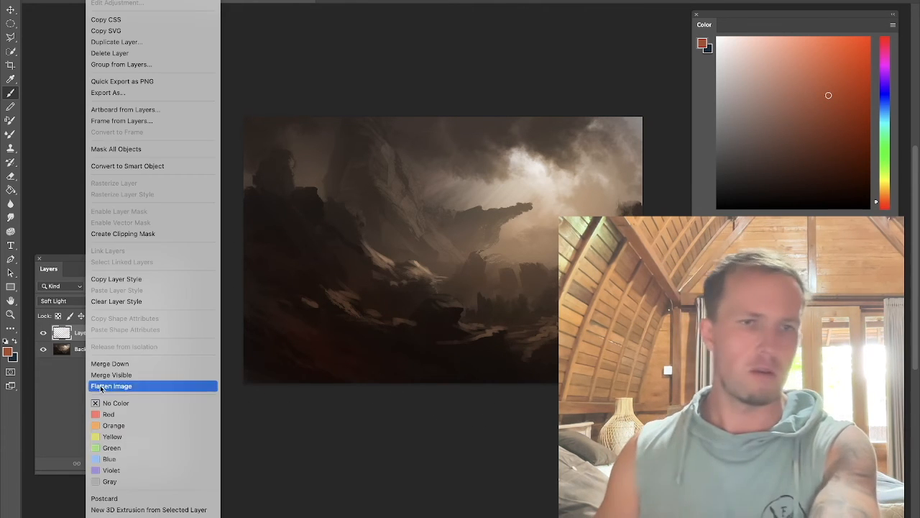
click(111, 386)
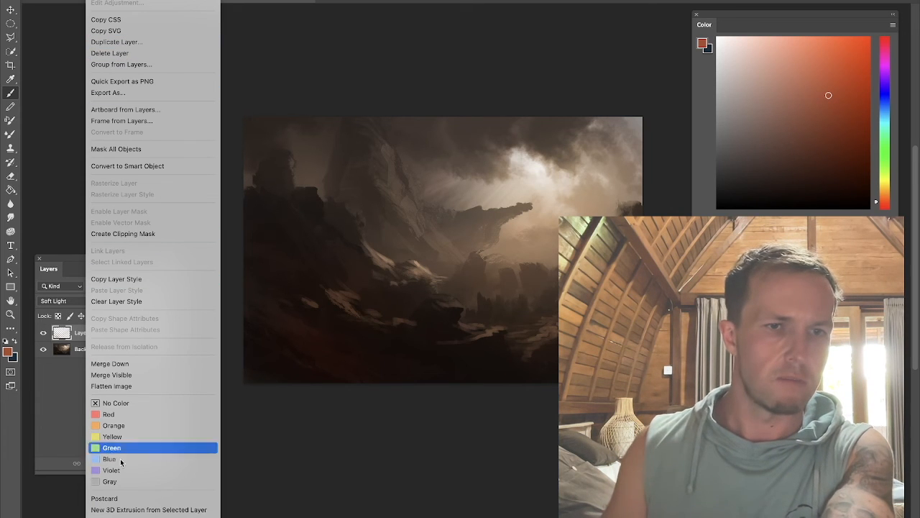
click(123, 378)
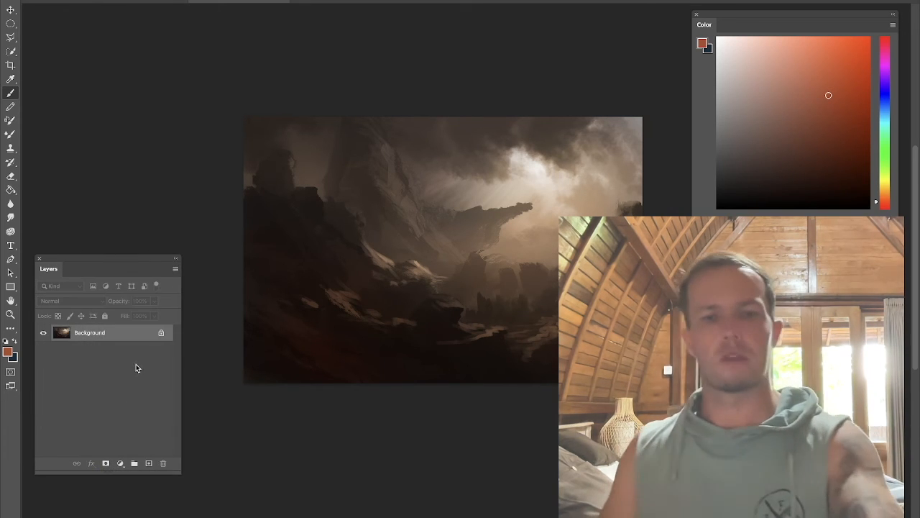
key(r)
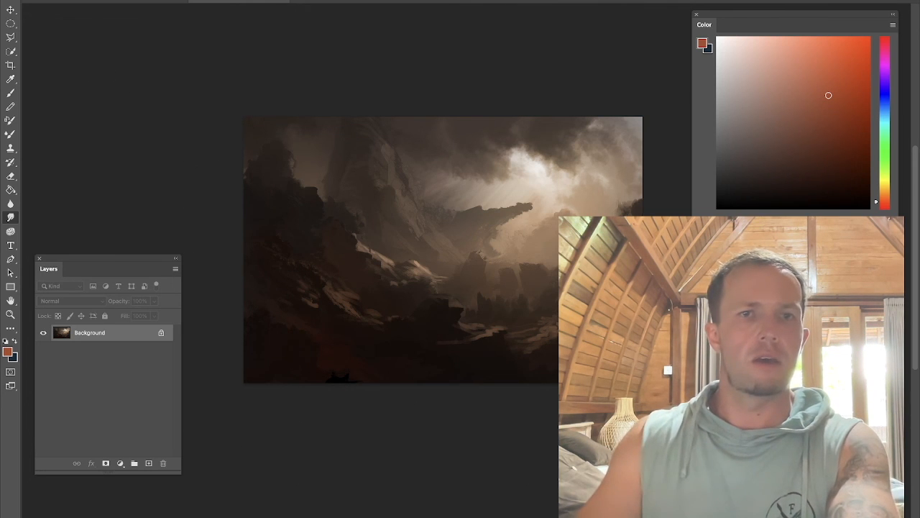
click(17, 1)
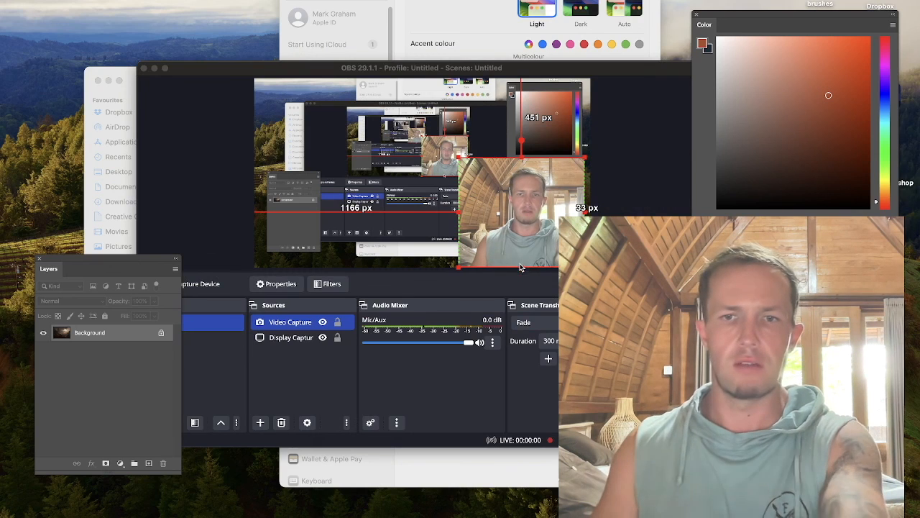